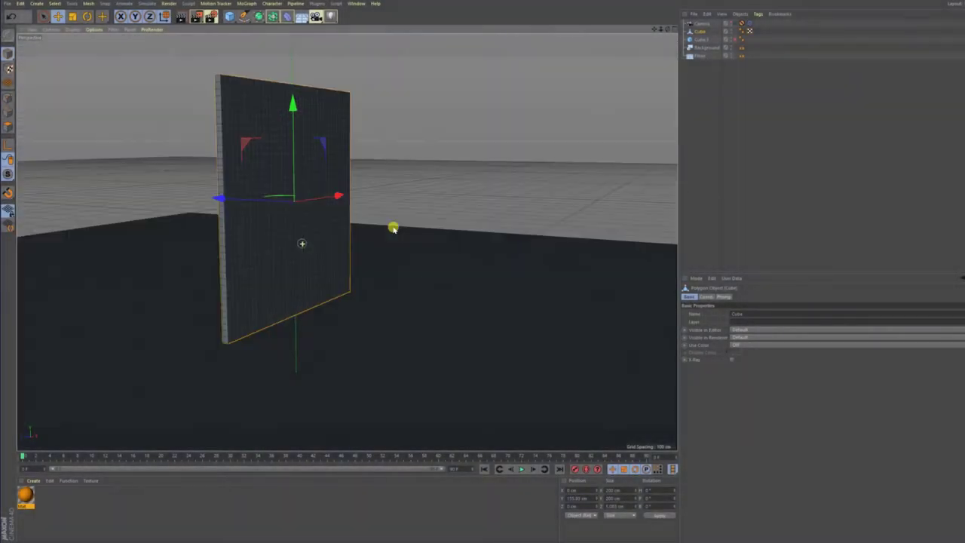
In Edge mode with Loop Selection, select the edge loop down the panel's right side
mouse_move(393, 229)
left_mouse_down("alt")
mouse_move(216, 209)
mouse_move(266, 268)
left_mouse_up("alt")
mouse_move(337, 300)
left_mouse_down("alt")
mouse_move(397, 299)
mouse_move(430, 319)
mouse_move(429, 302)
left_mouse_up("alt")
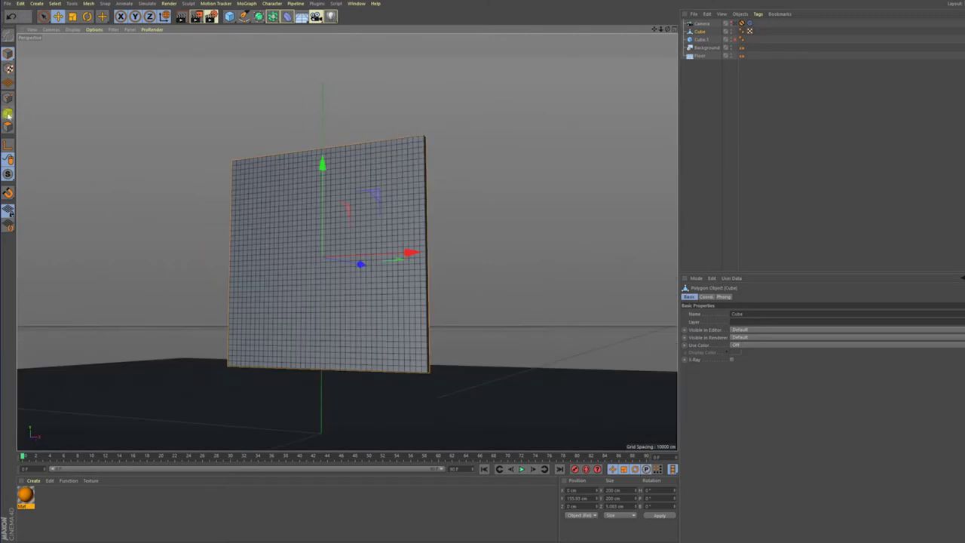
left_click(8, 122)
left_click(50, 4)
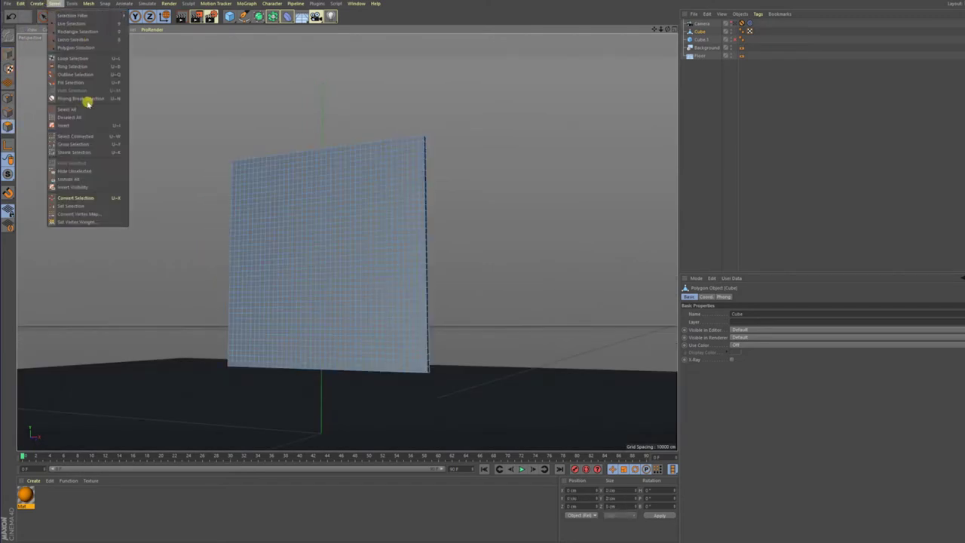
left_click(96, 62)
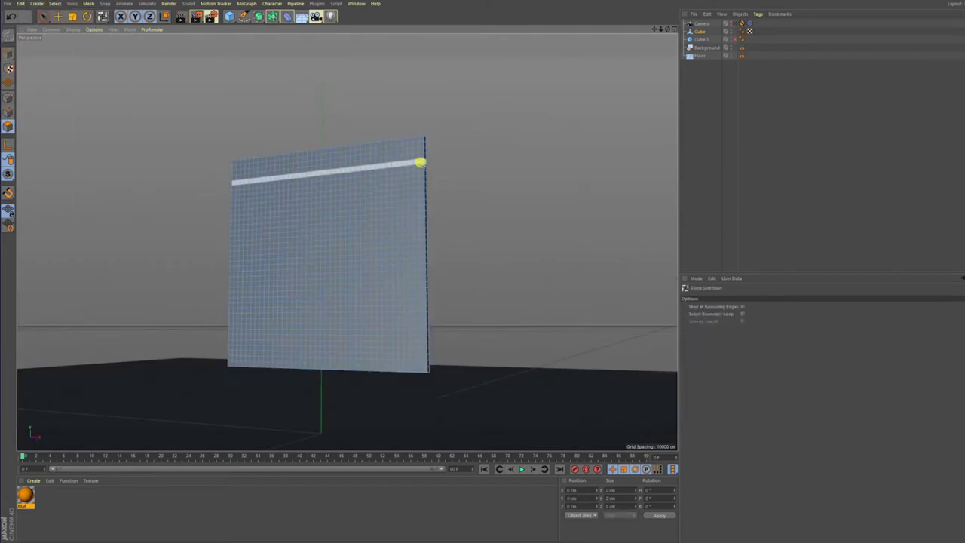
left_click(419, 266)
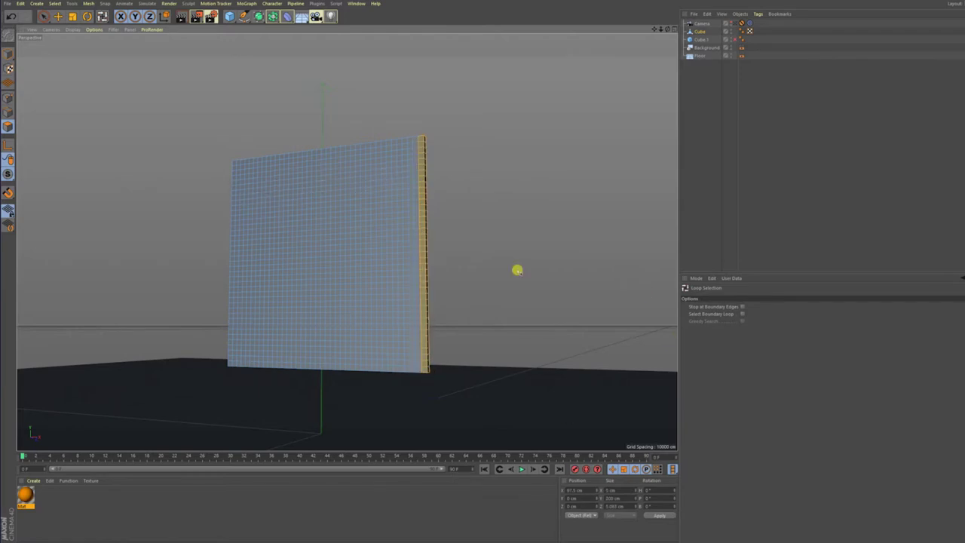
Orbit around the panel to inspect the selected loop from the other side
mouse_move(450, 304)
left_mouse_down("alt")
mouse_move(256, 332)
mouse_move(251, 321)
left_mouse_up("alt")
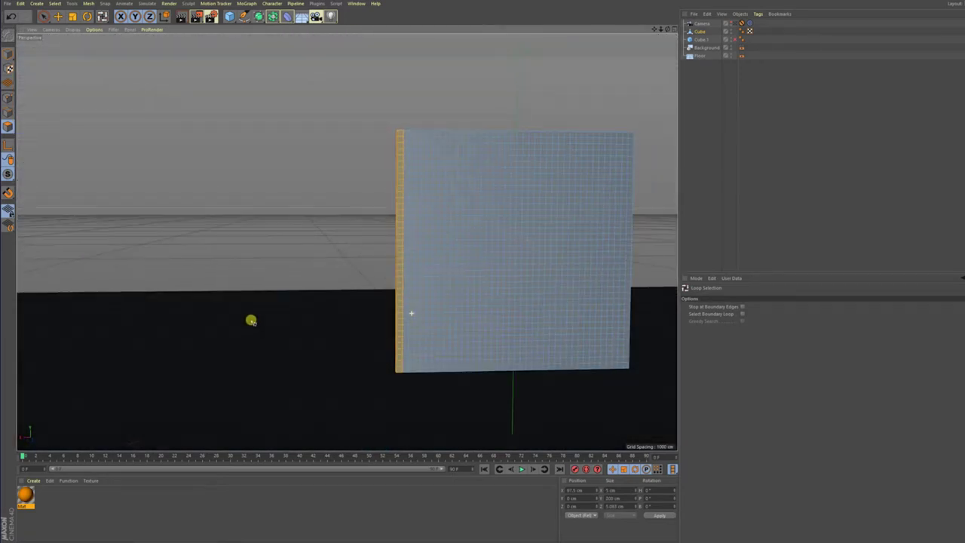
mouse_move(367, 227)
left_mouse_down("alt")
mouse_move(369, 294)
mouse_move(254, 280)
mouse_move(204, 302)
mouse_move(583, 84)
left_mouse_up("alt")
left_click(113, 30)
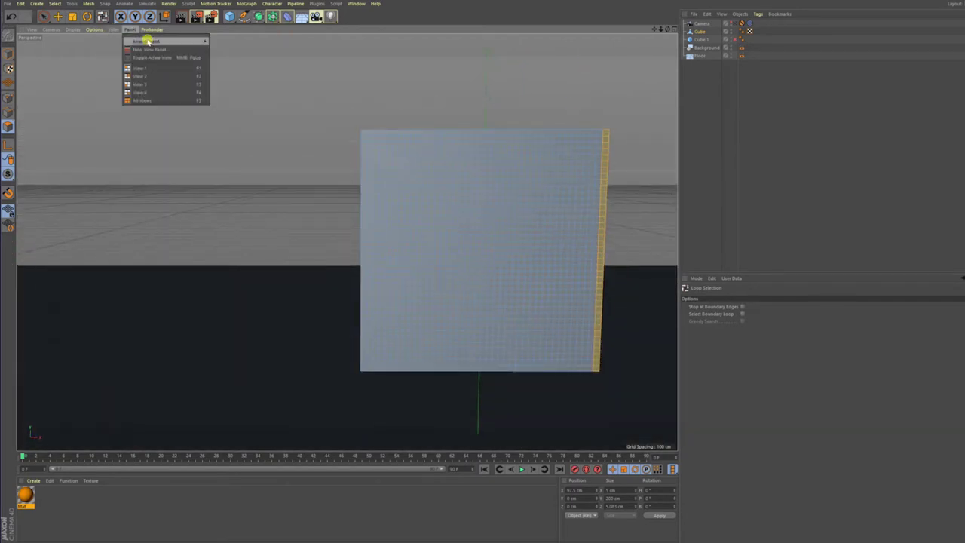
Split the viewport into a multi-view layout and return to Model mode
left_click(249, 97)
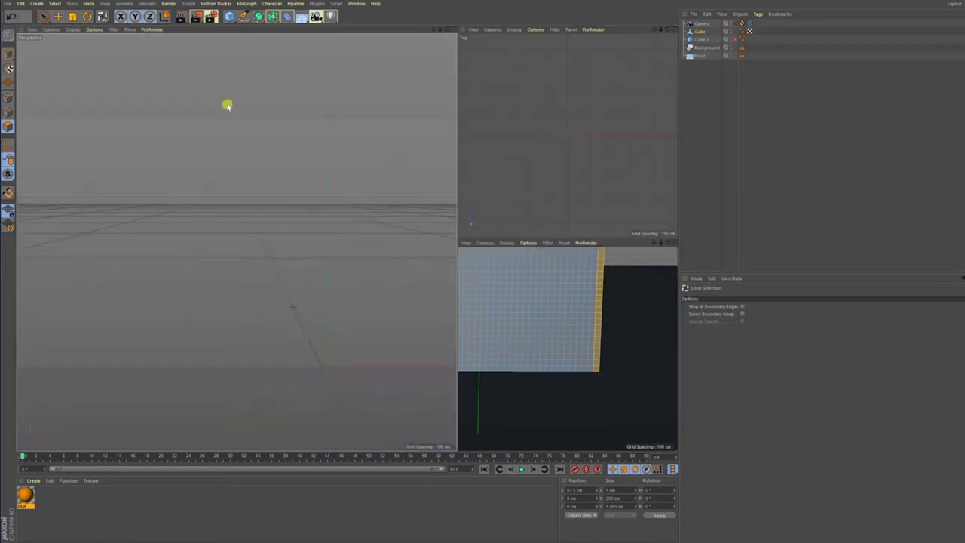
key("9")
key("u")
key("l")
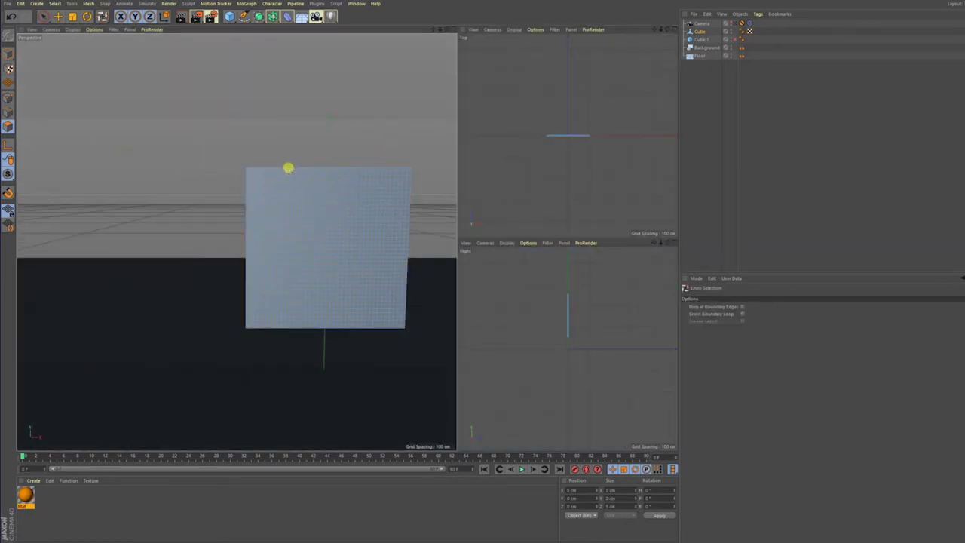
left_click(6, 53)
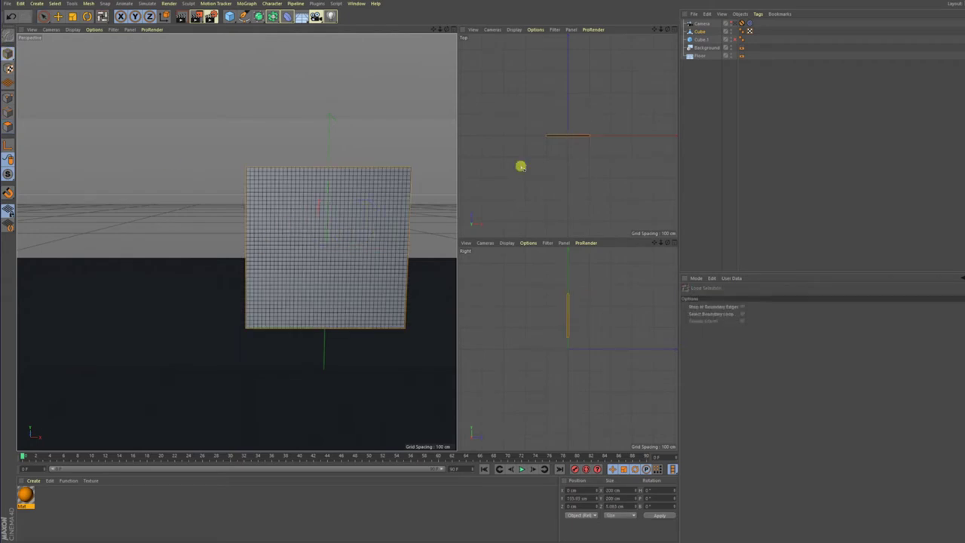
Turn the top viewport into a Front view, reset its rotation and frame the panel tightly
left_click(496, 30)
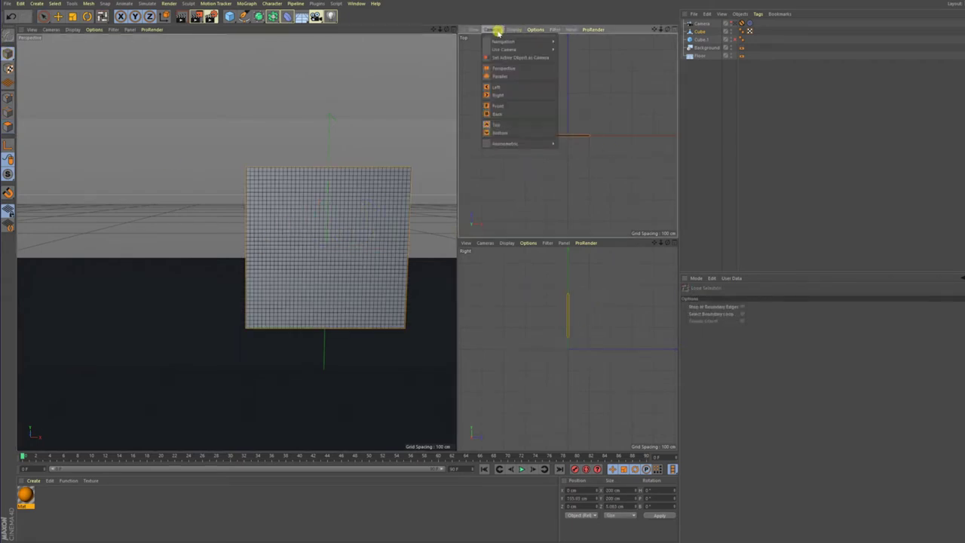
left_click(511, 101)
left_click_drag(570, 107, 613, 107)
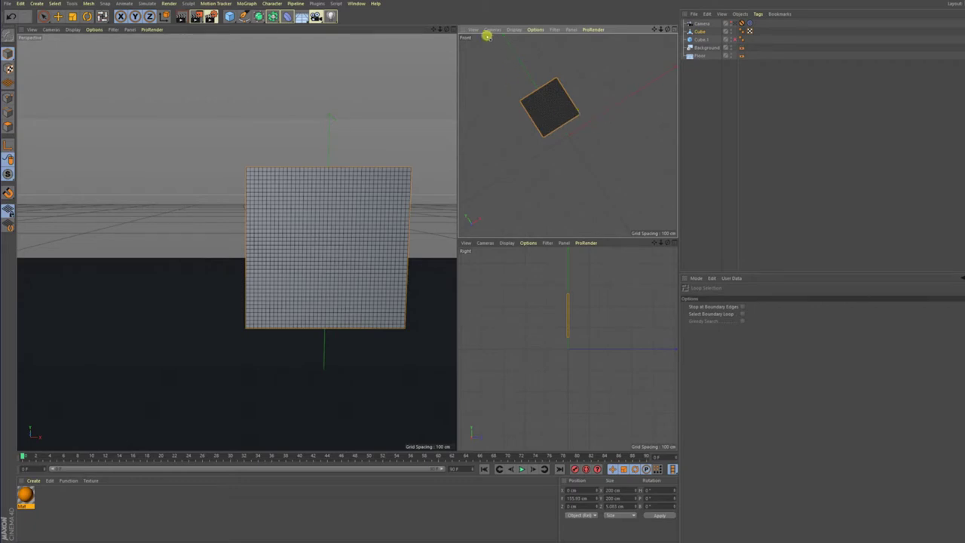
left_click(473, 30)
left_click(478, 38)
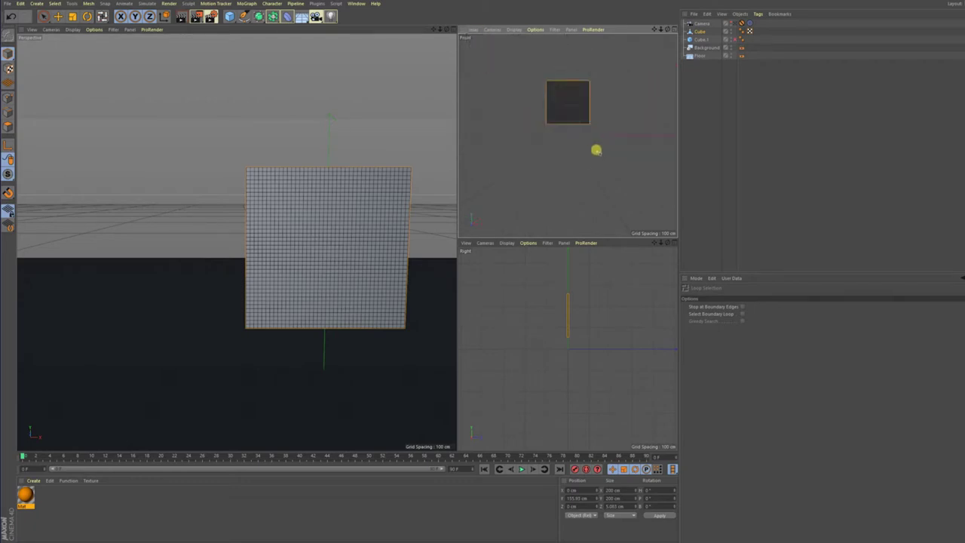
scroll(595, 150, "up", 5)
key("o")
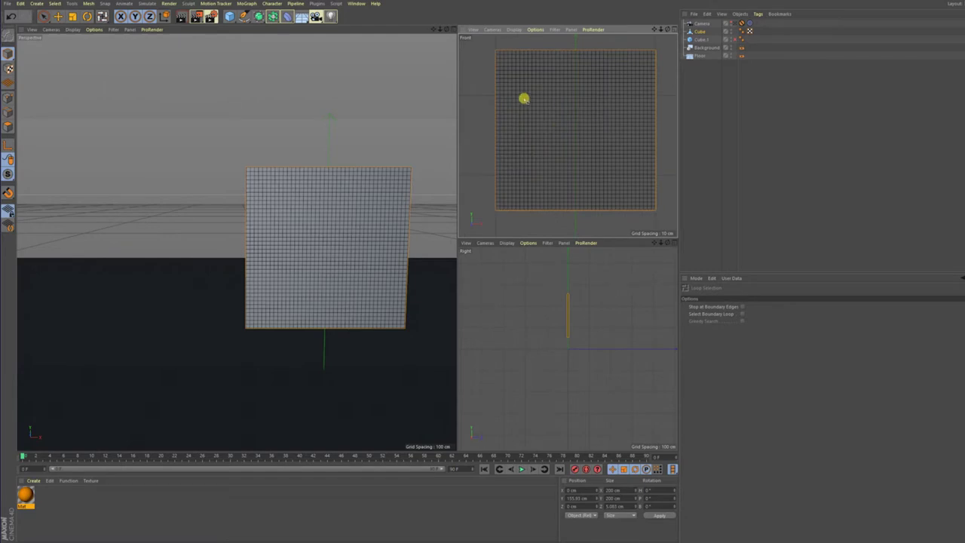
left_click(44, 16)
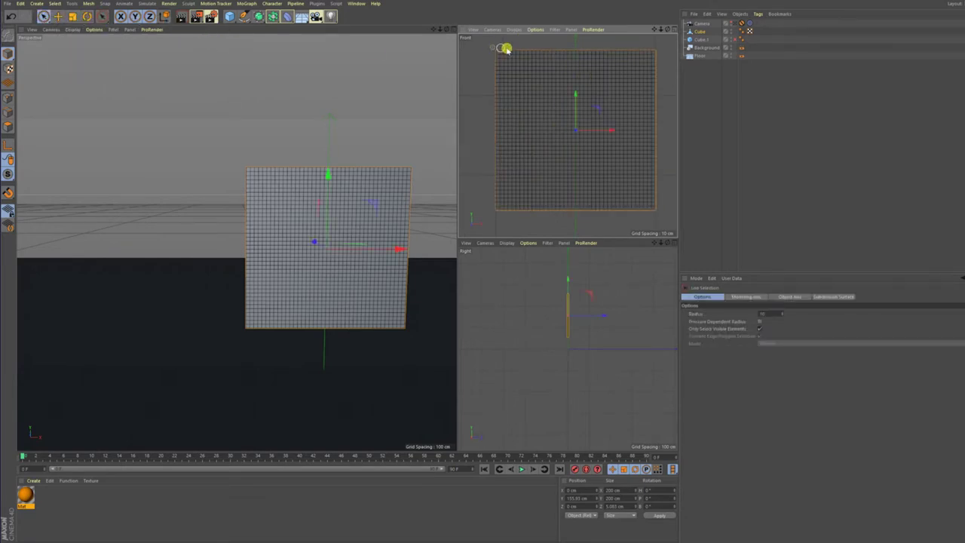
left_click(535, 53)
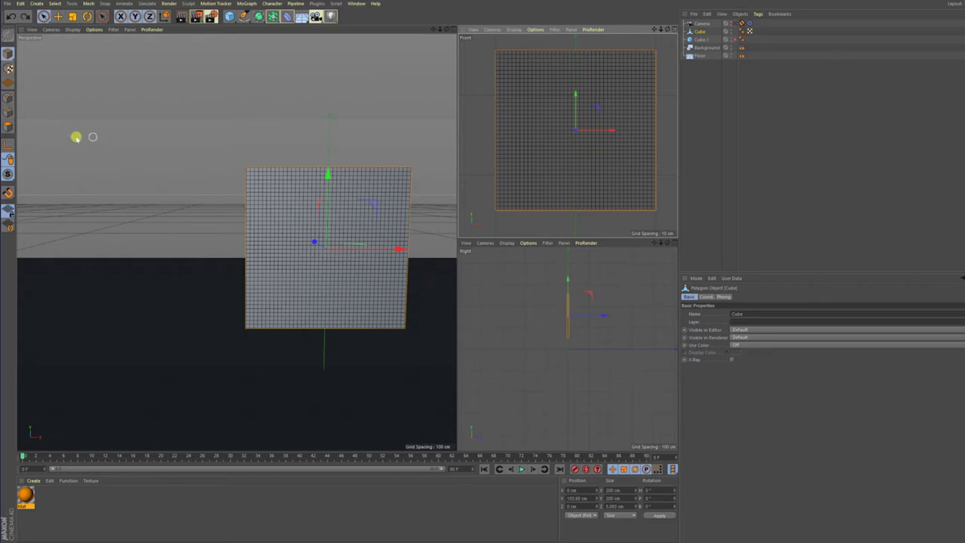
Switch to Polygon mode with Rectangle Selection and turn off visible-only selection
left_click(7, 127)
mouse_move(506, 50)
left_mouse_down()
mouse_move(585, 53)
mouse_move(501, 52)
mouse_move(545, 49)
left_mouse_up()
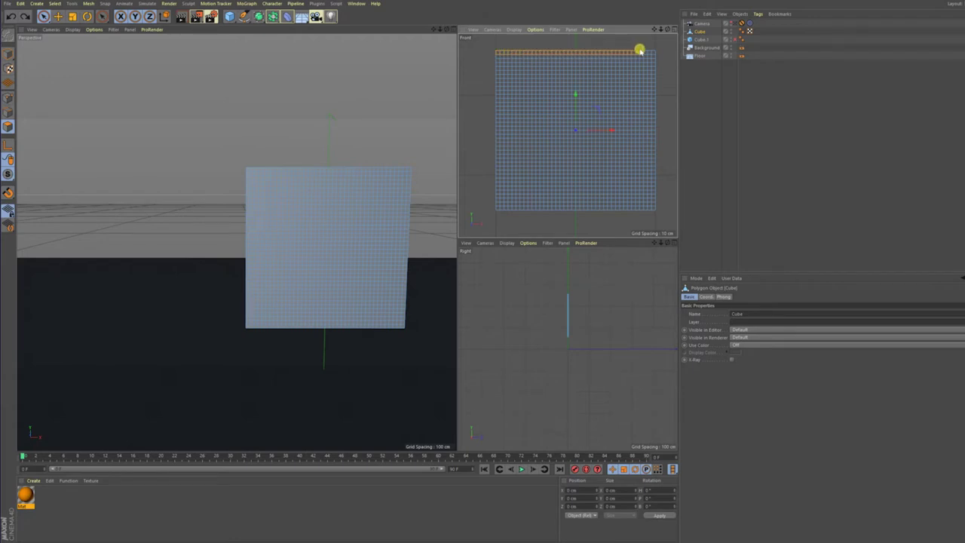
left_click_drag(652, 51, 654, 51)
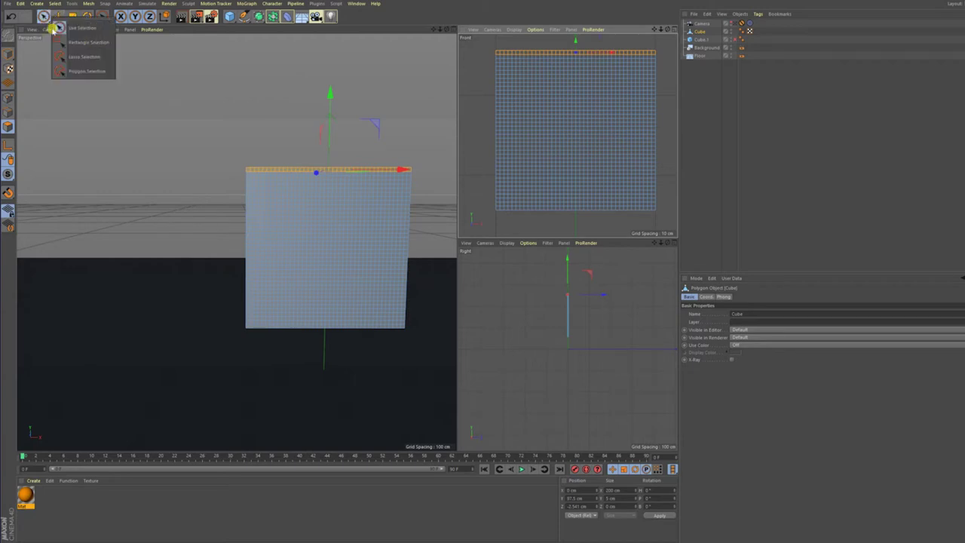
left_click_drag(43, 16, 75, 42)
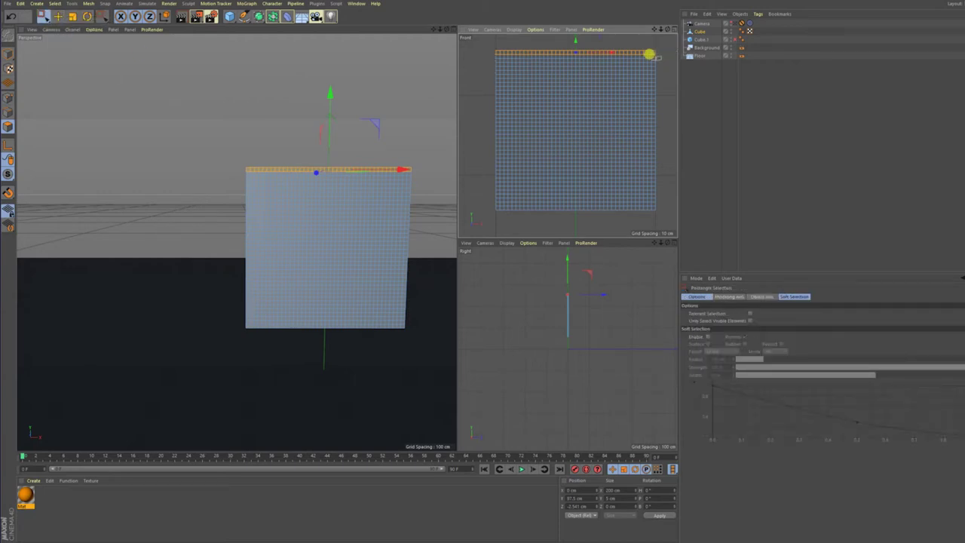
left_click_drag(649, 54, 649, 208)
key("ctrl+z")
left_click(751, 320)
left_click(511, 60)
Box-select the top row of border polygons in the Front view
left_click_drag(485, 31, 666, 47)
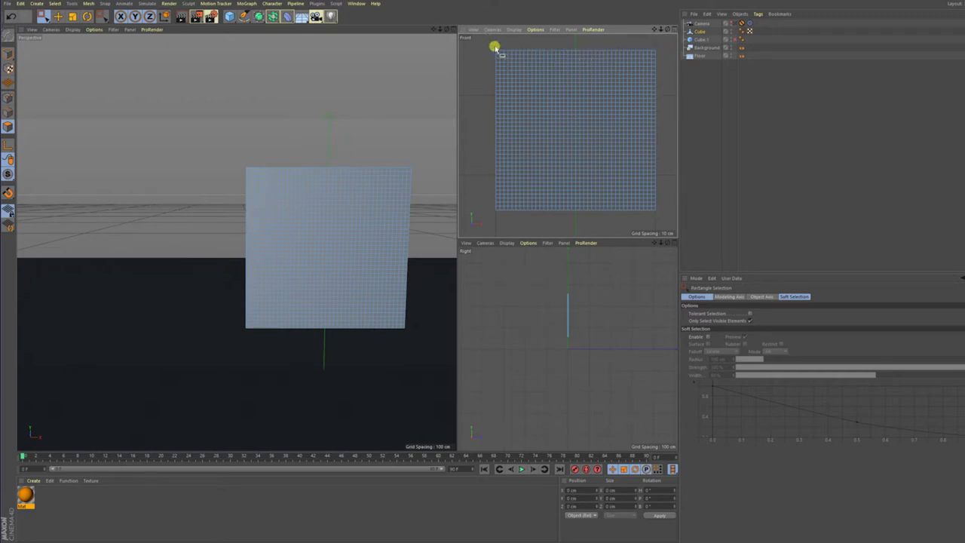
left_click_drag(491, 41, 596, 153)
left_click(530, 73)
left_click_drag(489, 43, 670, 51)
left_click_drag(489, 45, 662, 48)
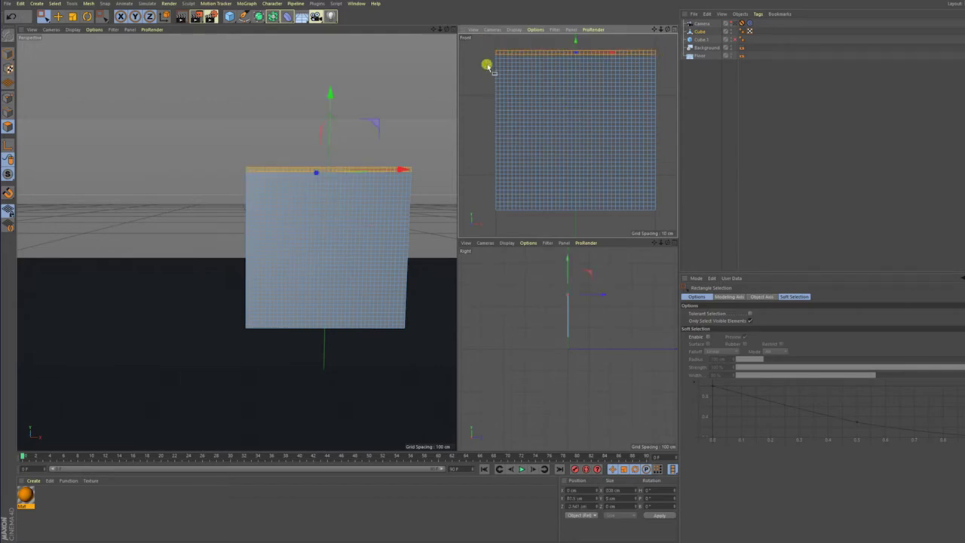
Add the side border polygons to the selection, then return to Live Selection
mouse_move(491, 72)
left_mouse_down("shift")
mouse_move(500, 220)
mouse_move(668, 211)
mouse_move(665, 94)
left_mouse_up("shift")
left_click_drag(656, 54, 642, 199, "shift")
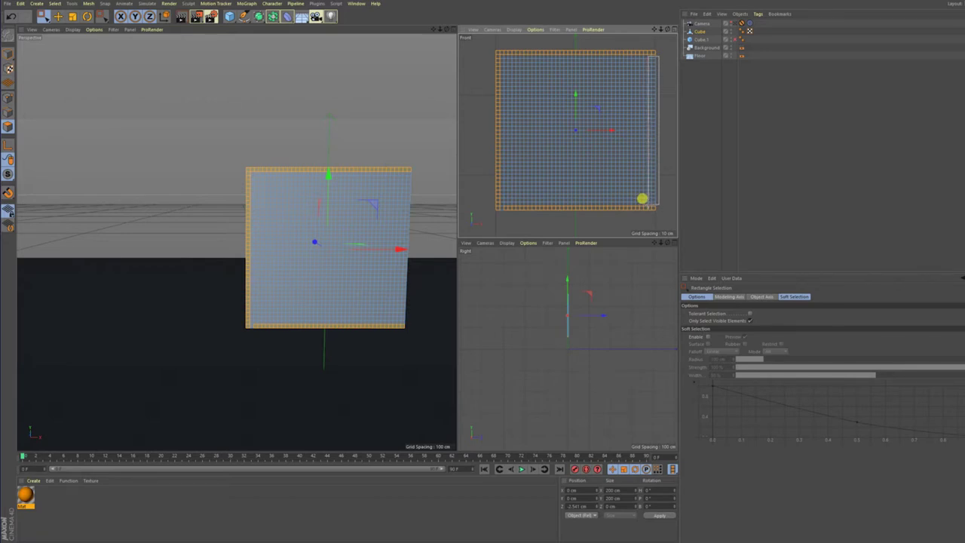
left_click_drag(641, 198, 643, 200, "shift")
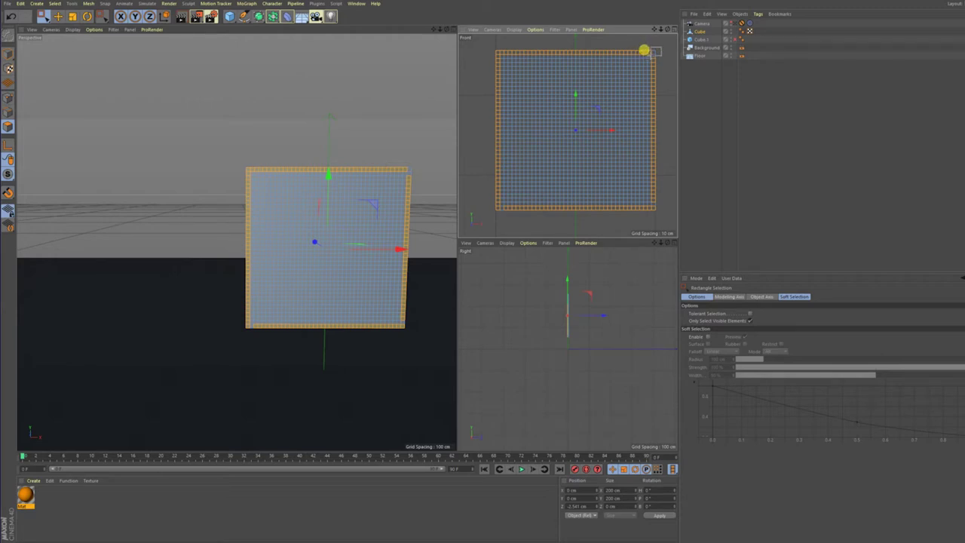
left_click_drag(42, 16, 61, 29)
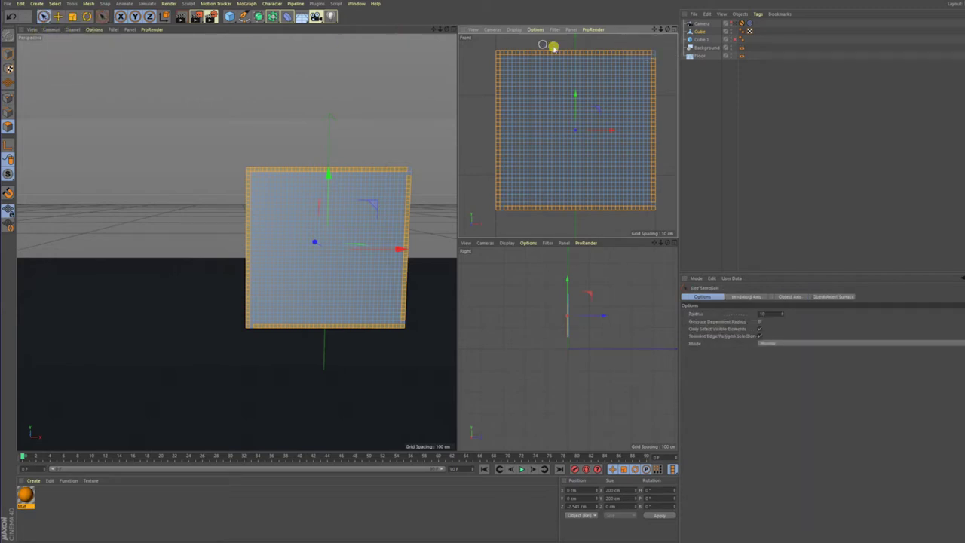
Extrude the border polygons into a frame, redoing it thinner after the first, too-deep try
left_click(760, 333)
left_click_drag(304, 276, 239, 263, "alt")
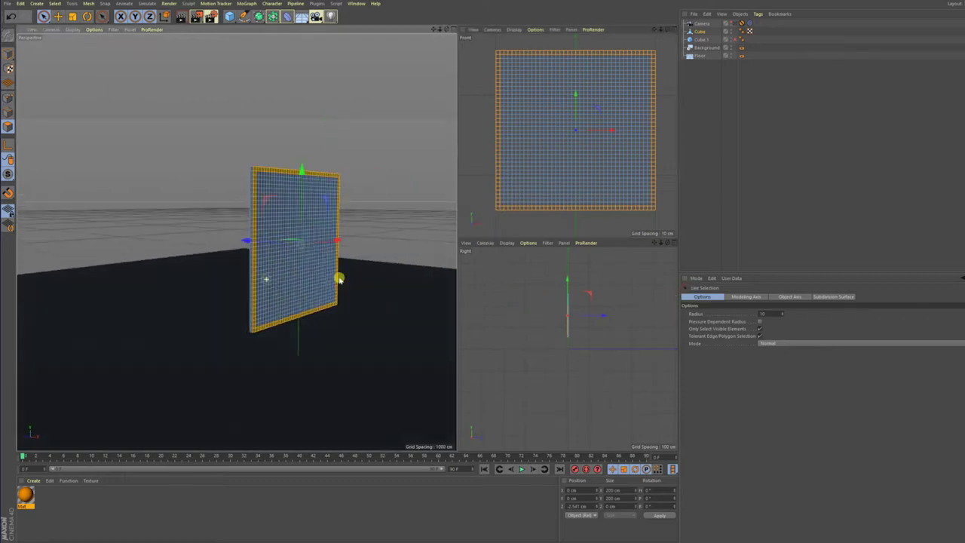
left_click_drag(216, 224, 223, 230)
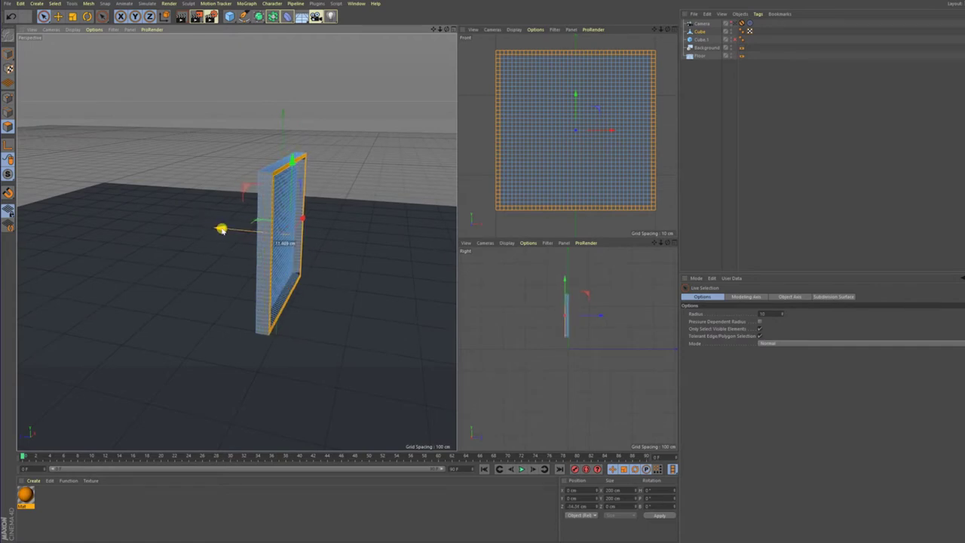
left_click_drag(319, 198, 294, 194, "alt")
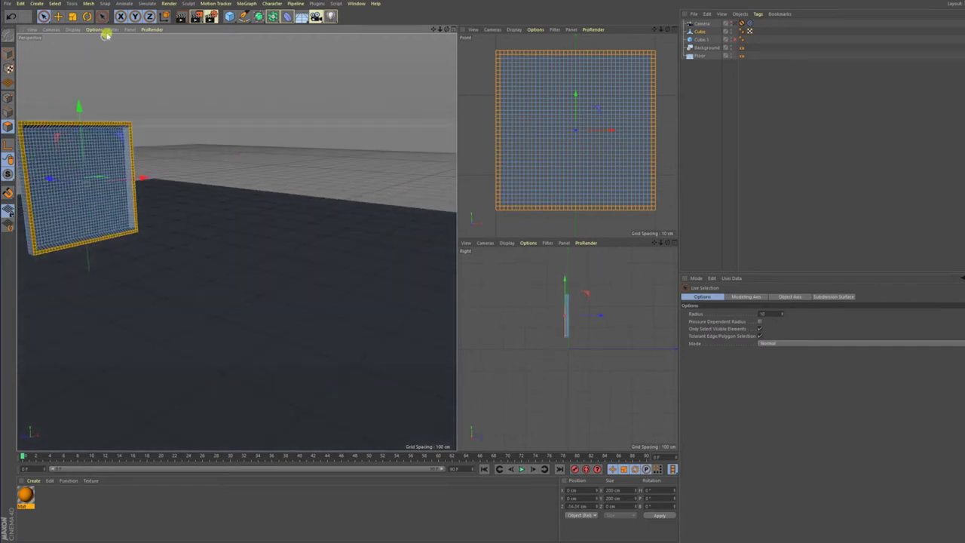
mouse_move(155, 181)
left_mouse_down("alt")
mouse_move(165, 218)
mouse_move(161, 207)
mouse_move(155, 221)
mouse_move(173, 217)
mouse_move(215, 246)
mouse_move(188, 241)
mouse_move(211, 213)
left_mouse_up("alt")
key("ctrl+z")
left_click_drag(257, 206, 263, 208)
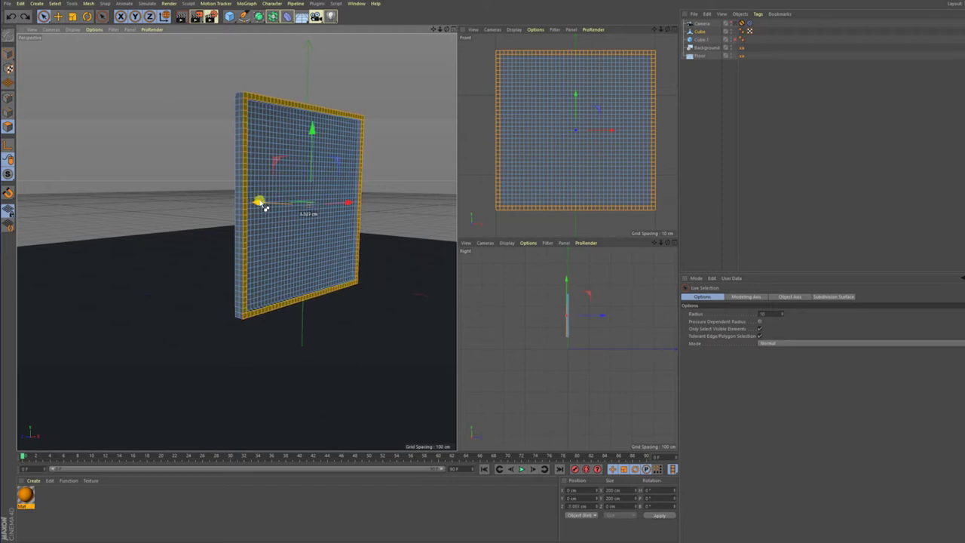
Fine-tune the frame depth to Z -7.641 cm, checking it through the scene camera
mouse_move(263, 226)
left_mouse_down("alt")
mouse_move(189, 213)
mouse_move(110, 219)
mouse_move(146, 224)
mouse_move(131, 226)
left_mouse_up("alt")
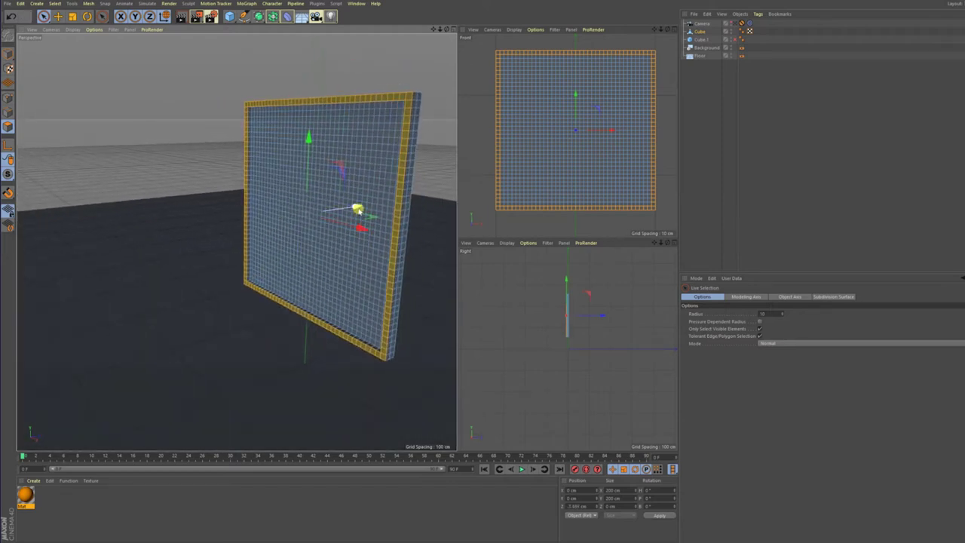
left_click(736, 25)
left_click_drag(281, 159, 282, 160)
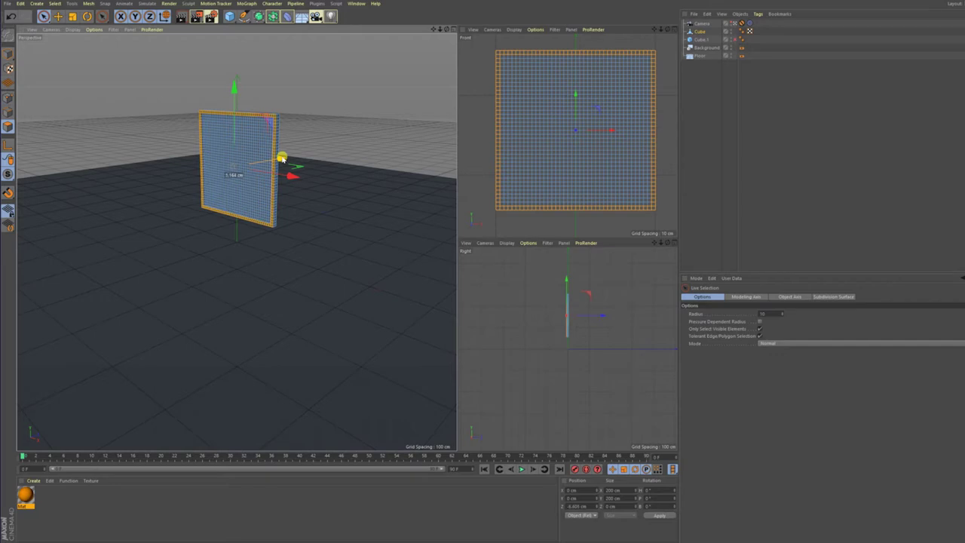
left_click(736, 24)
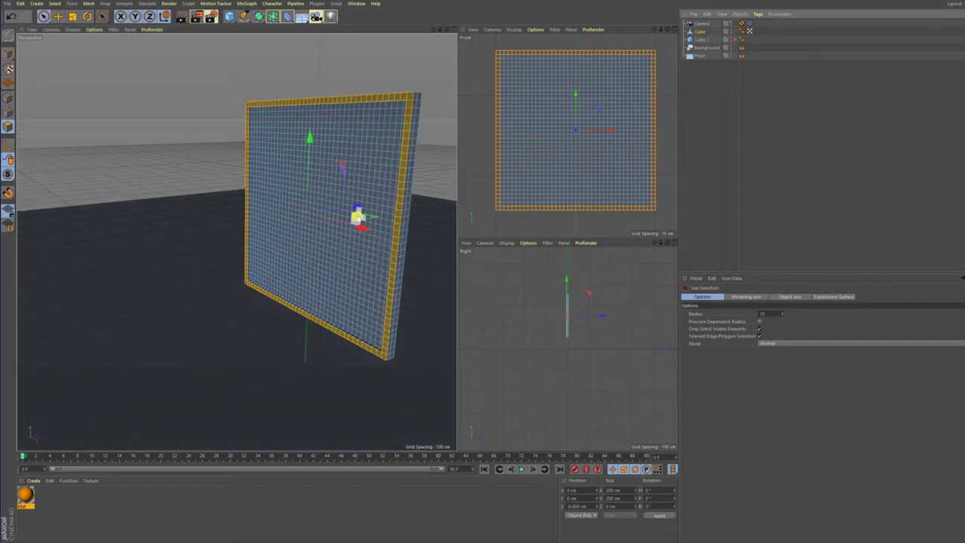
scroll(368, 208, "up", 2)
scroll(383, 204, "up", 3)
left_click_drag(338, 209, 340, 209)
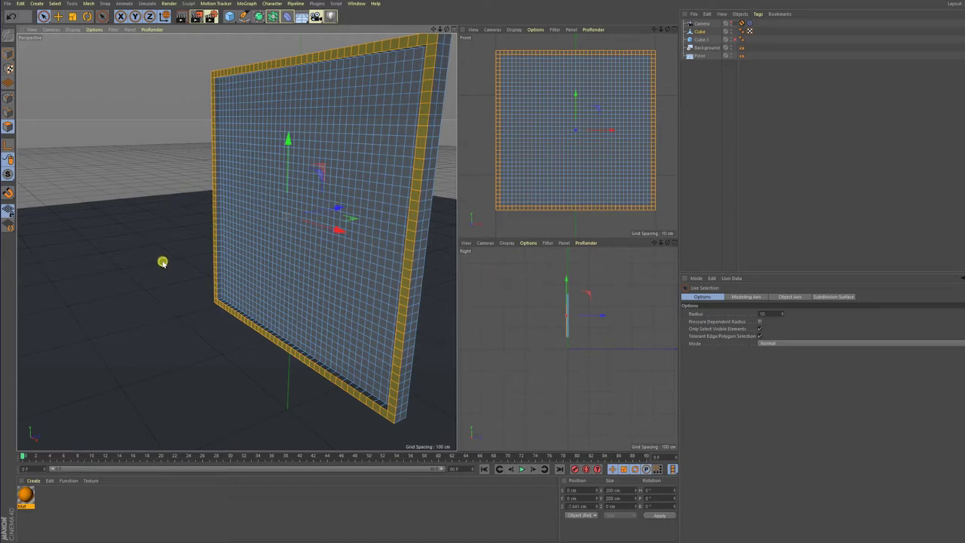
left_click(736, 24)
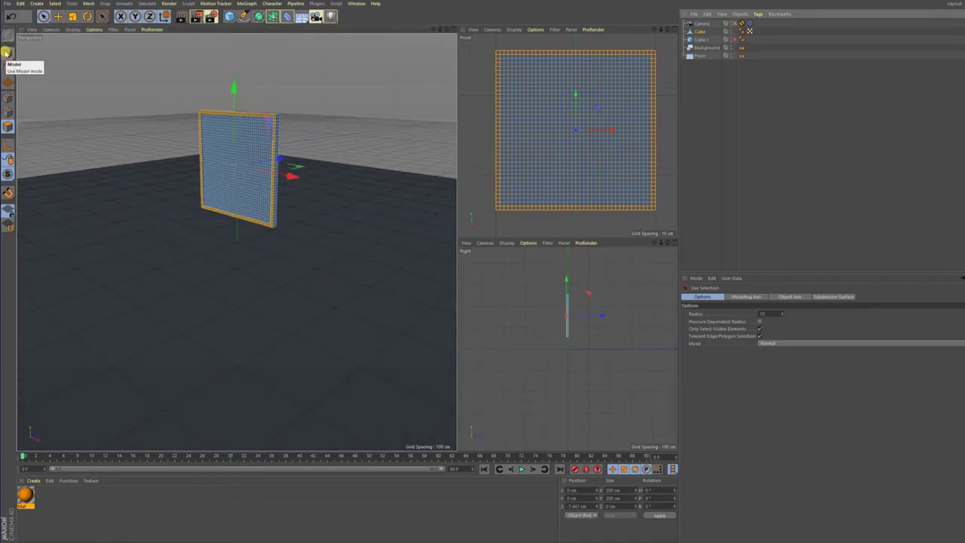
Move Cube.1 below Floor at the bottom of the object list
left_click(741, 24)
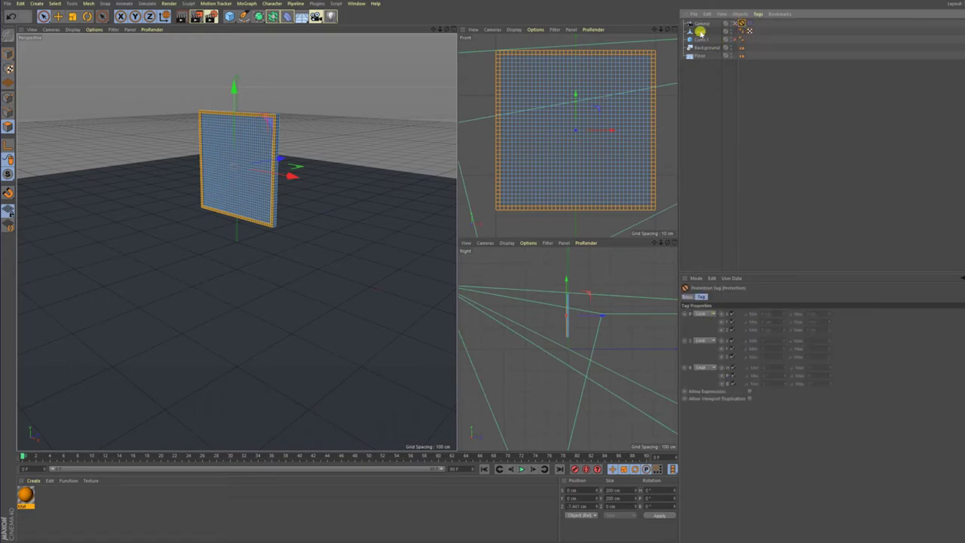
left_click_drag(234, 92, 237, 49)
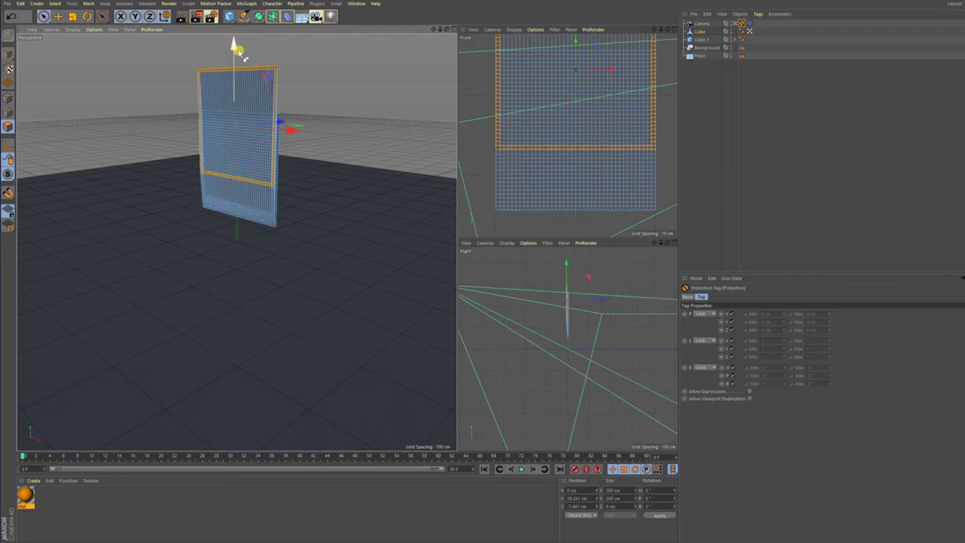
left_click(699, 39)
left_click_drag(701, 63, 728, 63)
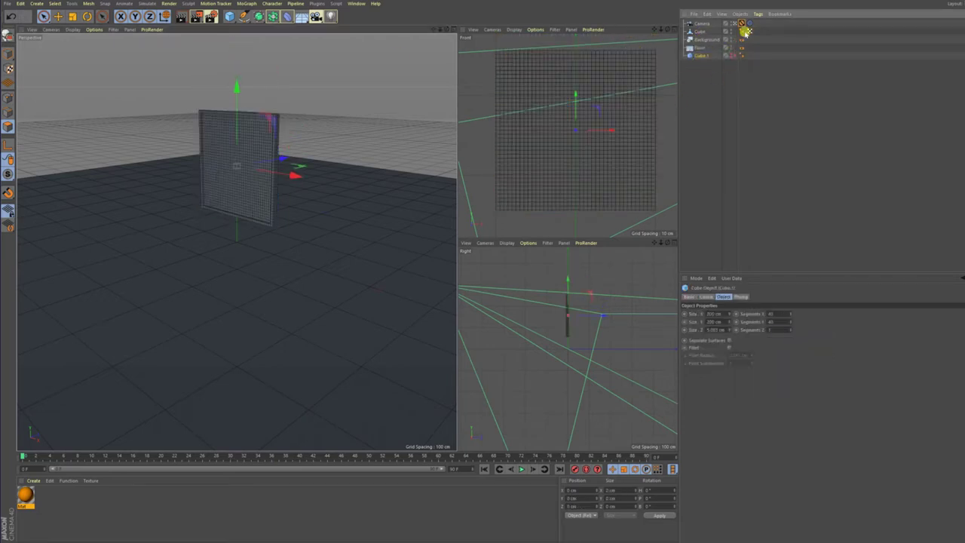
Set Cube as the camera Target tag's Target Object and rename it COVER
left_click(748, 22)
left_click_drag(702, 31, 739, 316)
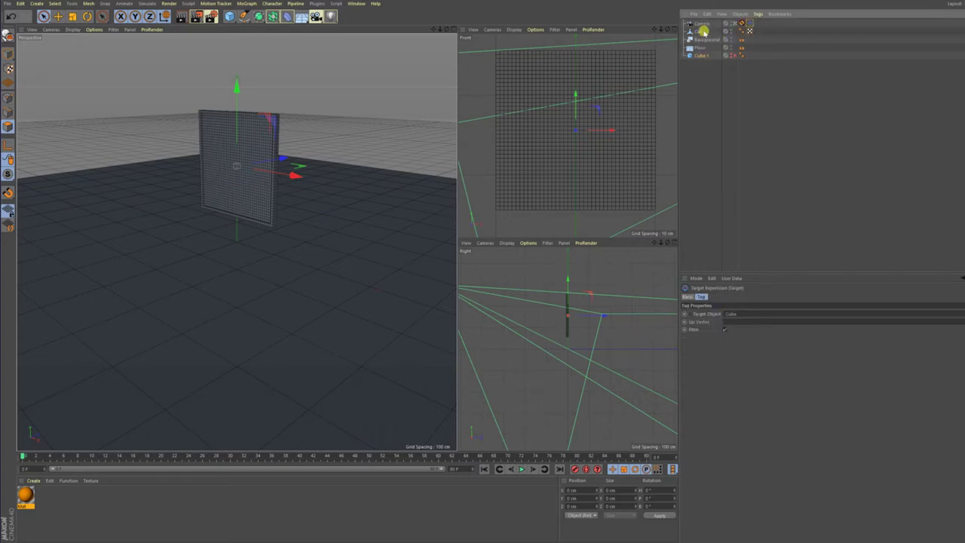
left_click(703, 32)
type("Cl")
key("Return")
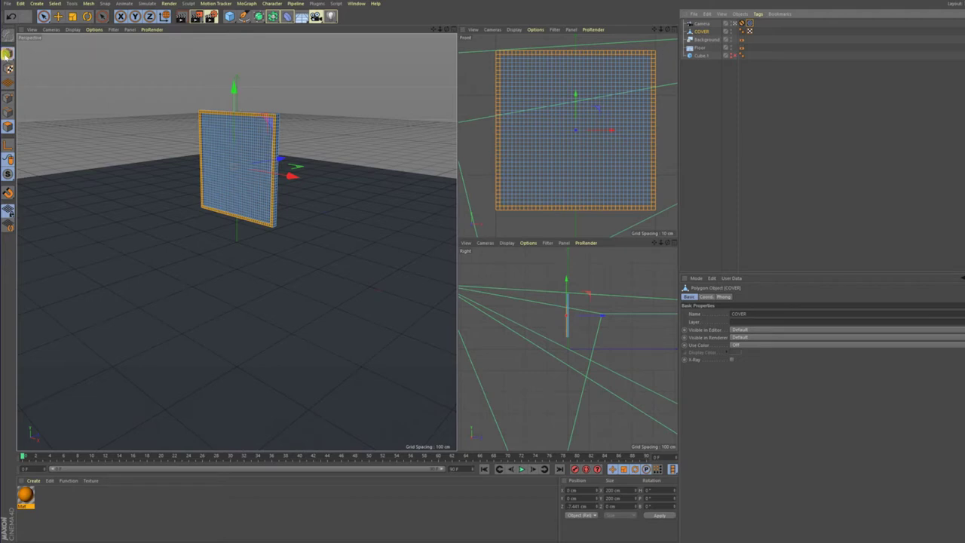
Set the camera Protection tag's position and rotation locks to None
mouse_move(246, 98)
left_mouse_down()
mouse_move(241, 75)
mouse_move(226, 353)
mouse_move(239, 390)
mouse_move(254, 92)
left_mouse_up()
left_click(742, 23)
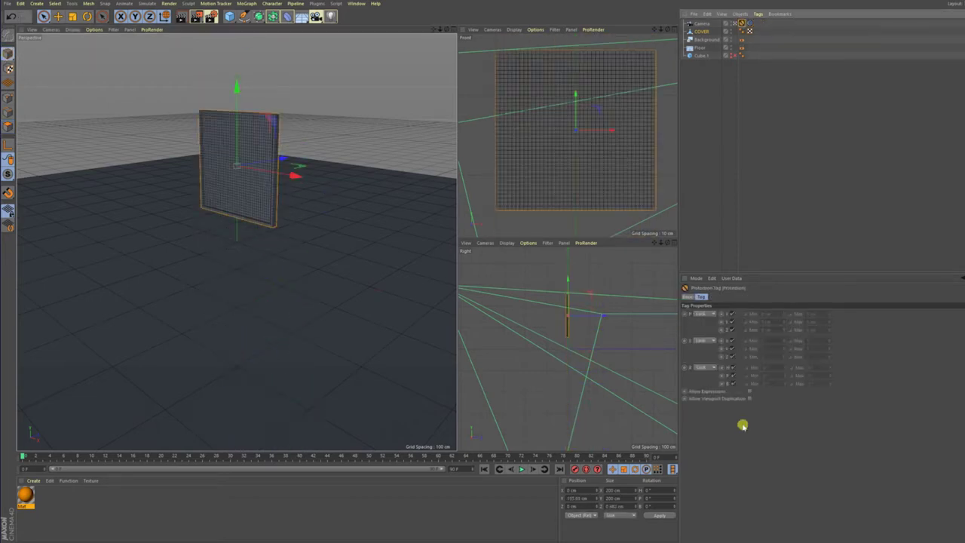
left_click(709, 313)
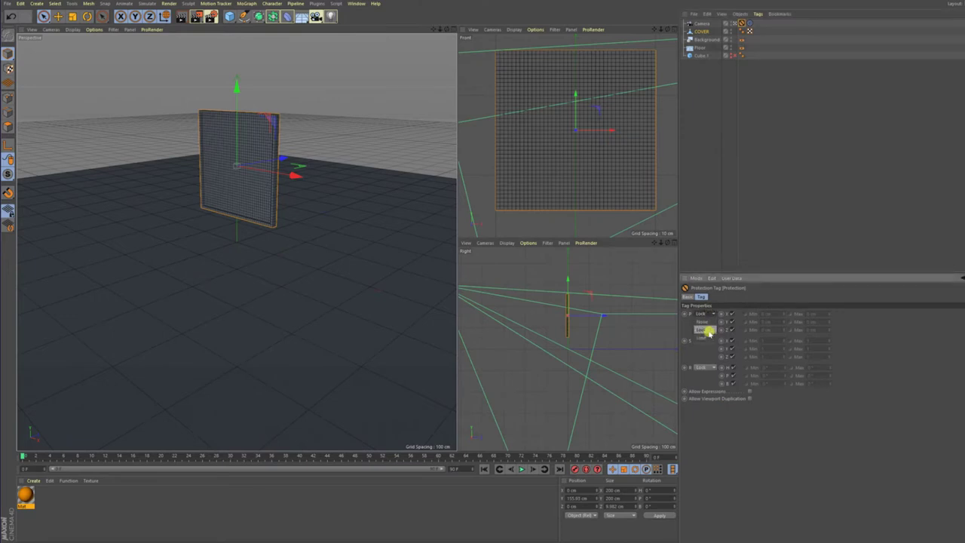
left_click(711, 323)
left_click(704, 369)
Set the Floor object's visibility to Off so it disappears from the viewport
mouse_move(215, 245)
left_mouse_down()
mouse_move(282, 235)
mouse_move(437, 181)
left_mouse_up()
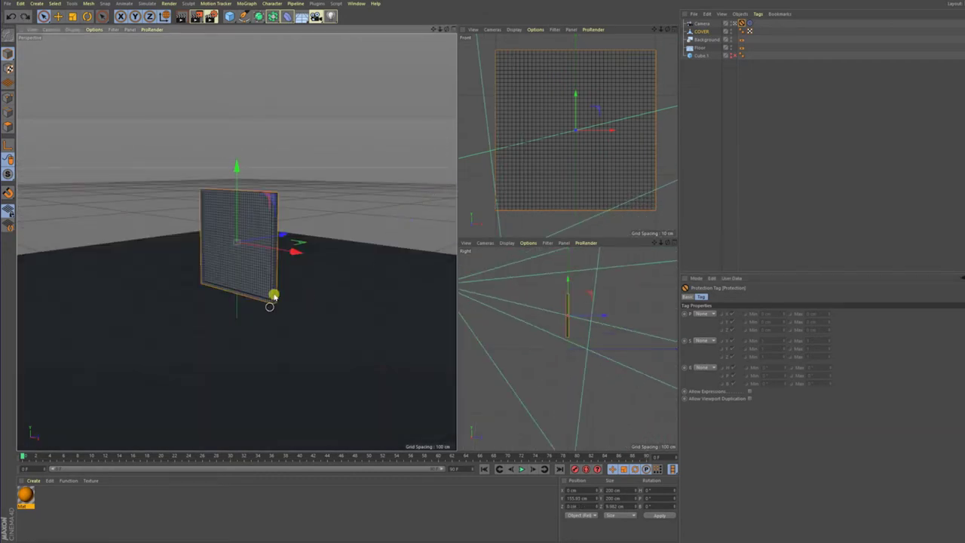
left_click_drag(219, 254, 255, 257)
mouse_move(258, 257)
left_mouse_down("alt")
mouse_move(366, 256)
mouse_move(297, 267)
mouse_move(231, 259)
mouse_move(222, 242)
mouse_move(253, 198)
left_mouse_up("alt")
left_click(700, 48)
left_click(703, 39, "shift")
left_click(700, 48)
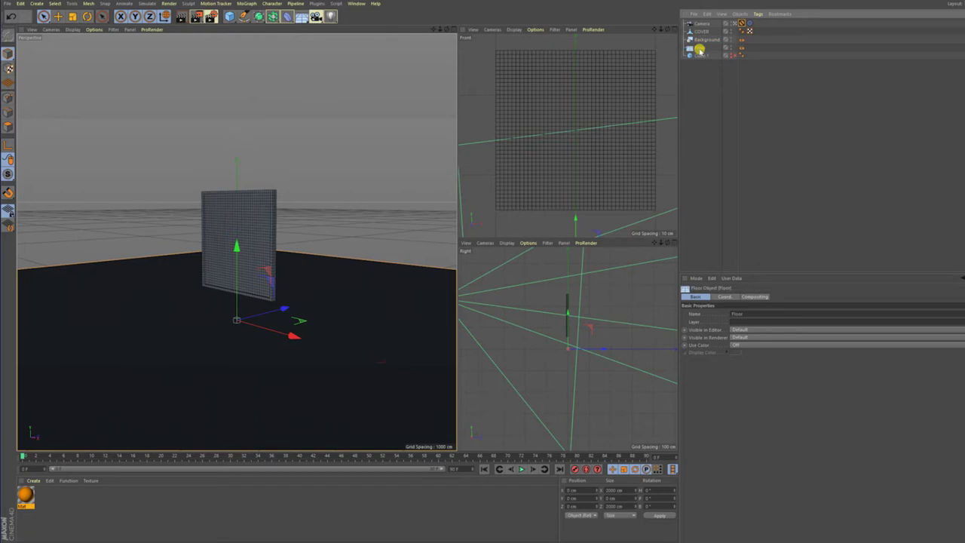
left_click(730, 46)
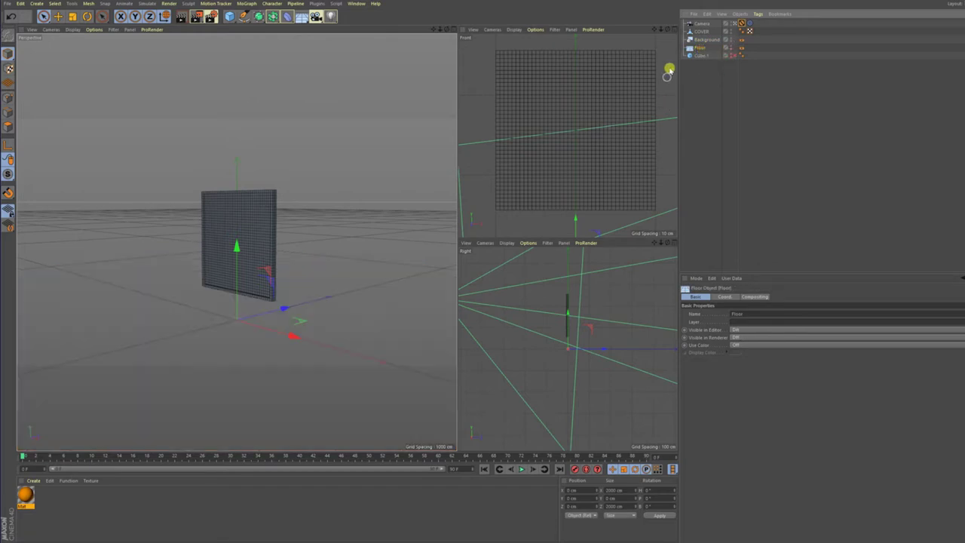
left_click(700, 39)
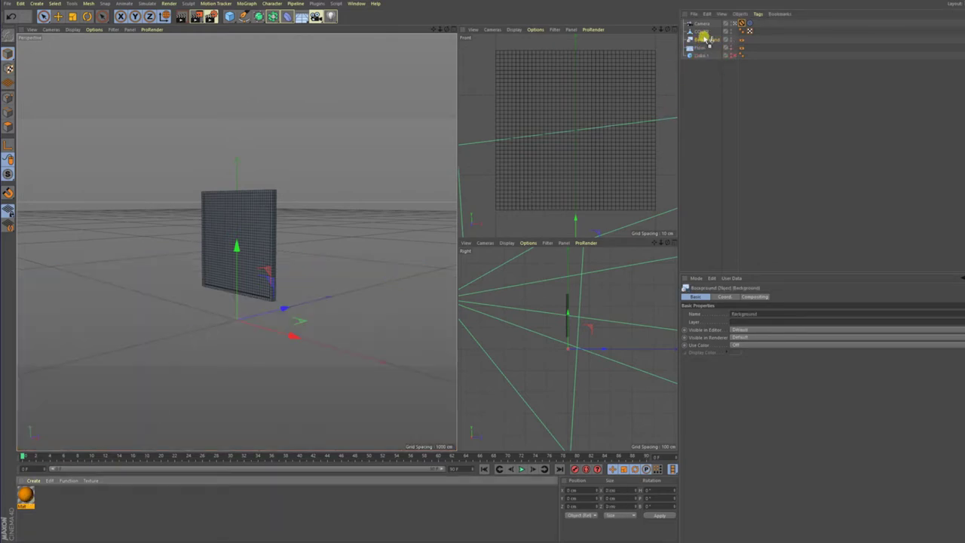
Create a new material with Color unchecked and a Lambertian (Diffuse) reflectance layer
double_click(57, 519)
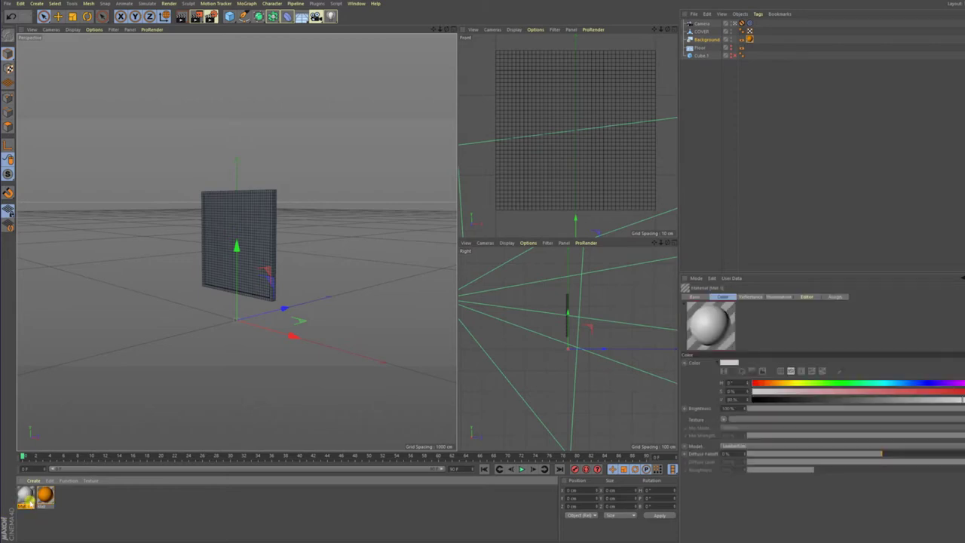
double_click(28, 497)
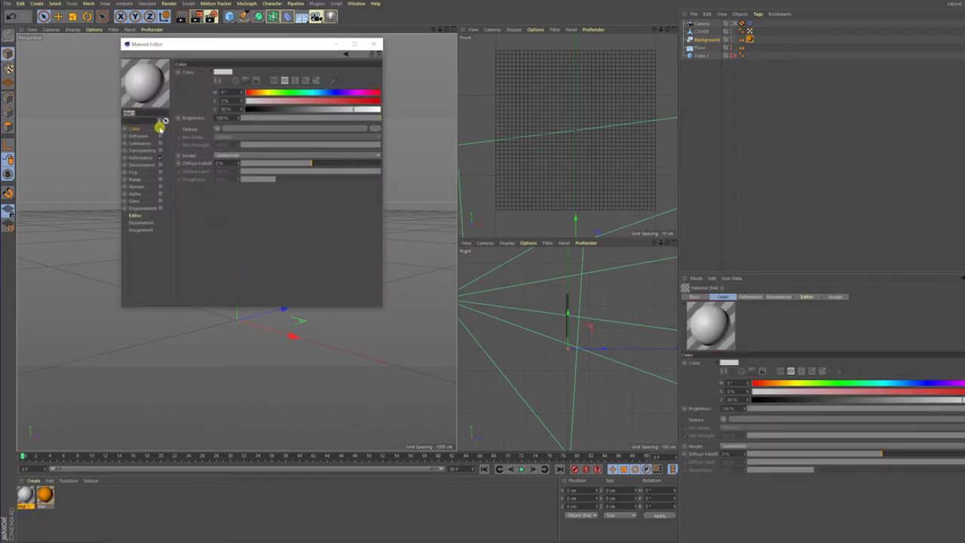
left_click(160, 128)
left_click(142, 157)
left_click(183, 89)
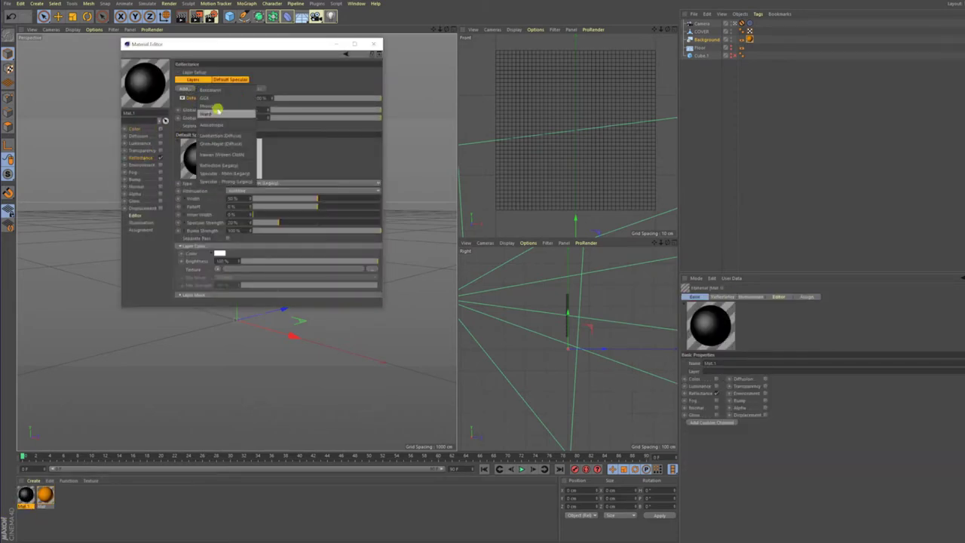
left_click(230, 135)
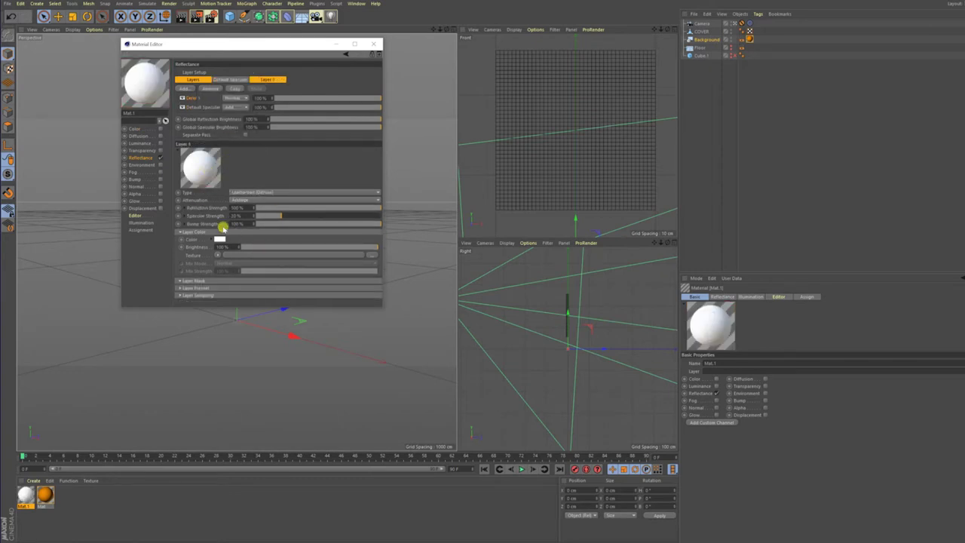
left_click_drag(188, 106, 189, 97)
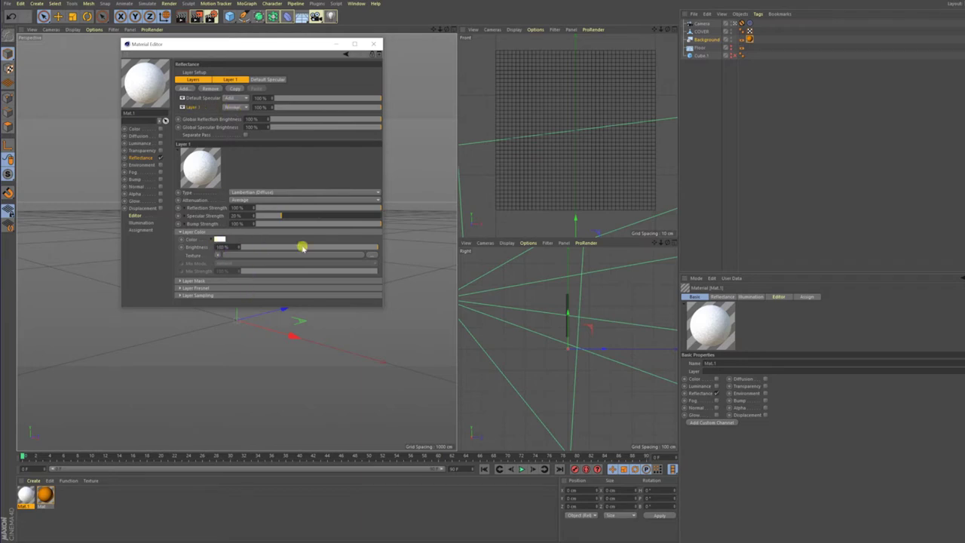
Set the Lambertian layer colour to a pale yellow
left_click(221, 240)
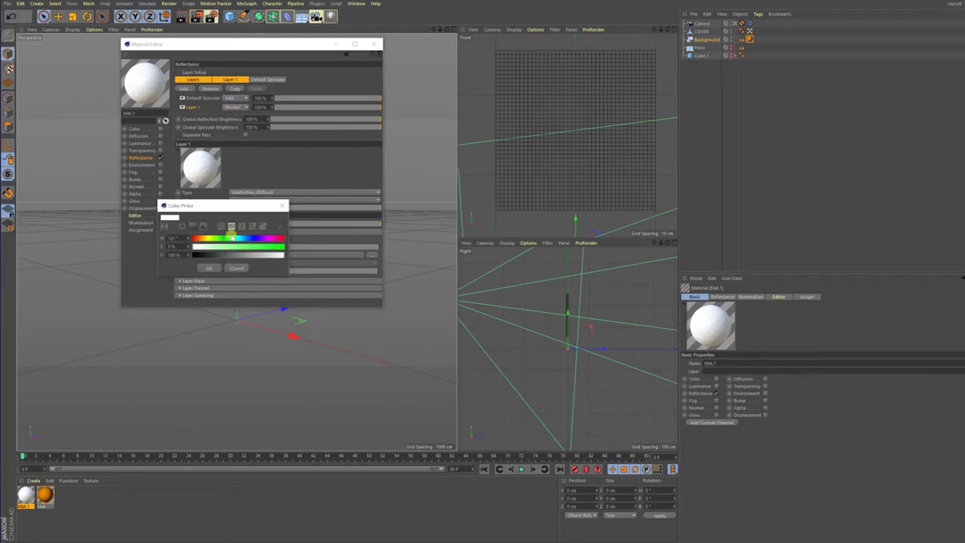
left_click_drag(236, 239, 288, 237)
left_click(283, 245)
left_click(205, 239)
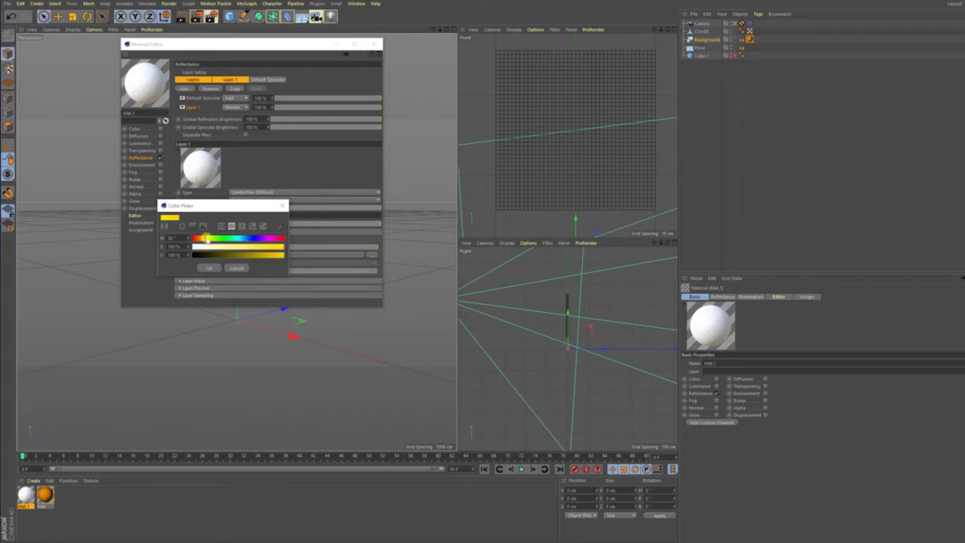
left_click_drag(220, 250, 225, 259)
left_click(209, 267)
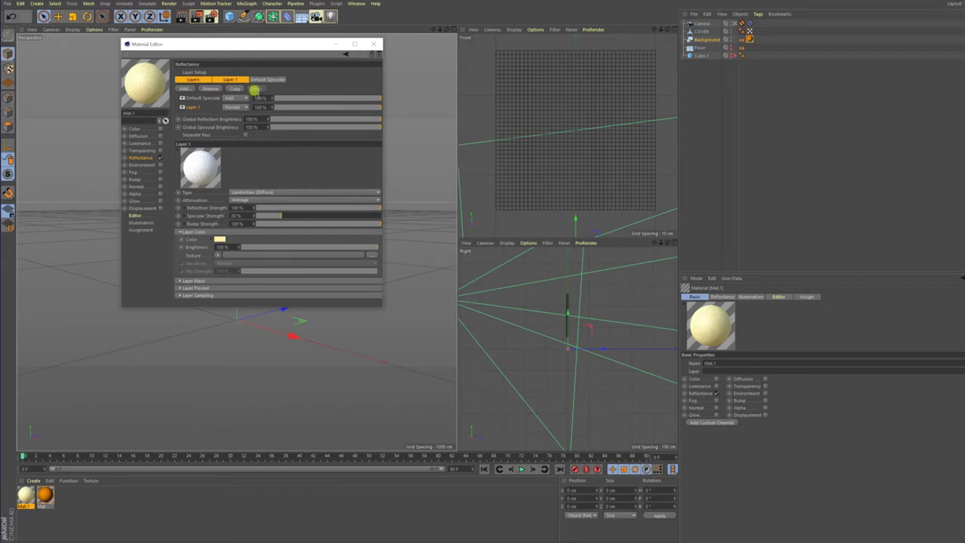
Apply the new material Mat.1 to the COVER panel
mouse_move(334, 107)
left_mouse_down()
mouse_move(295, 110)
mouse_move(407, 108)
left_mouse_up()
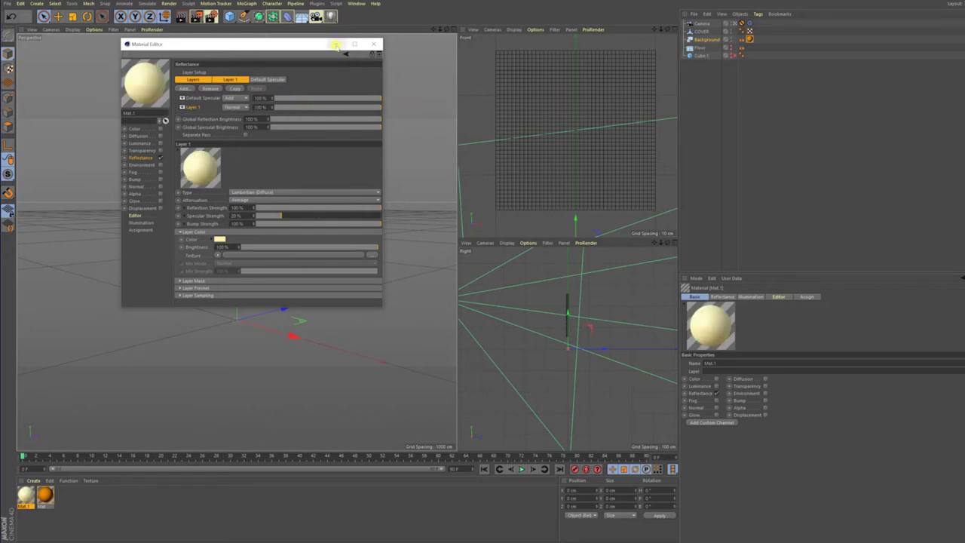
left_click(374, 43)
left_click_drag(30, 509, 220, 252)
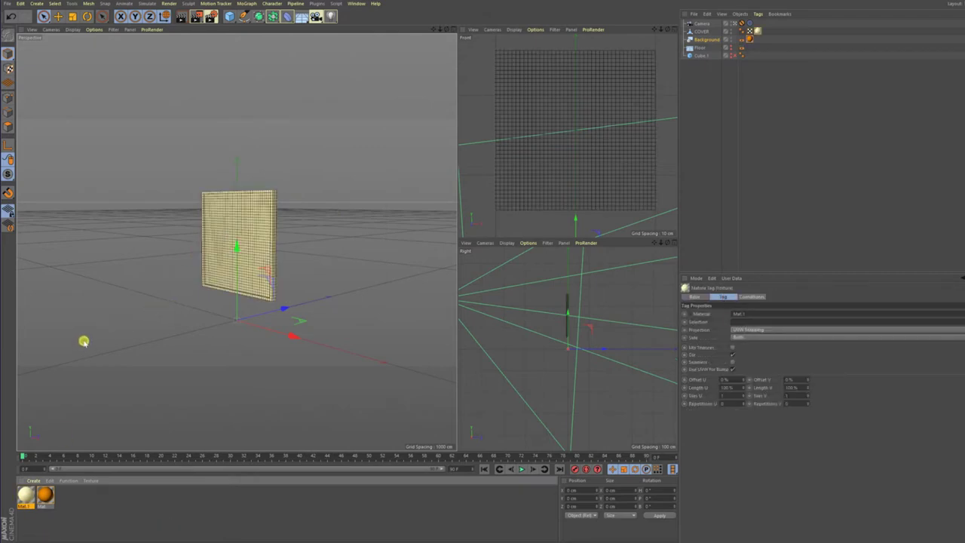
Orbit around COVER to inspect the pale yellow material head-on
mouse_move(149, 293)
left_mouse_down("alt")
mouse_move(209, 286)
mouse_move(196, 293)
left_mouse_up("alt")
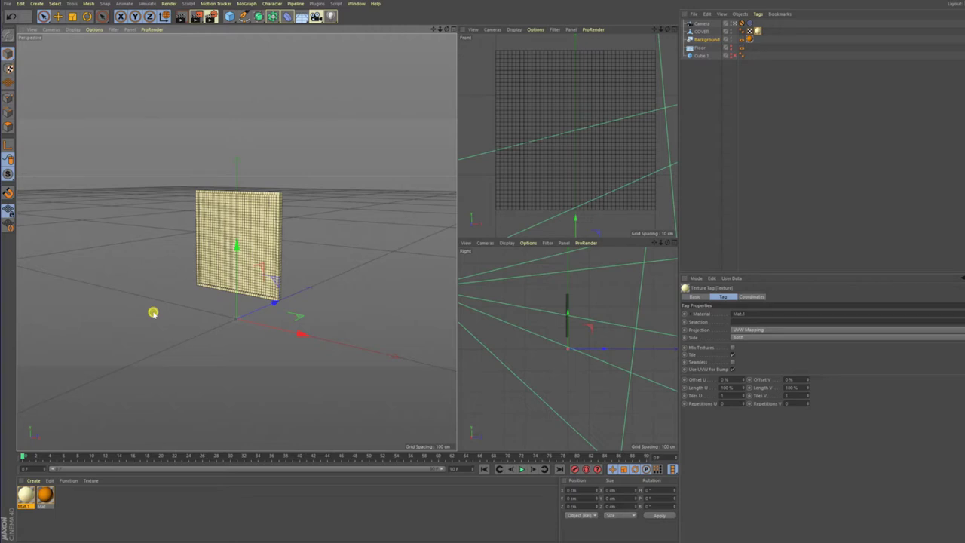
left_click(702, 31)
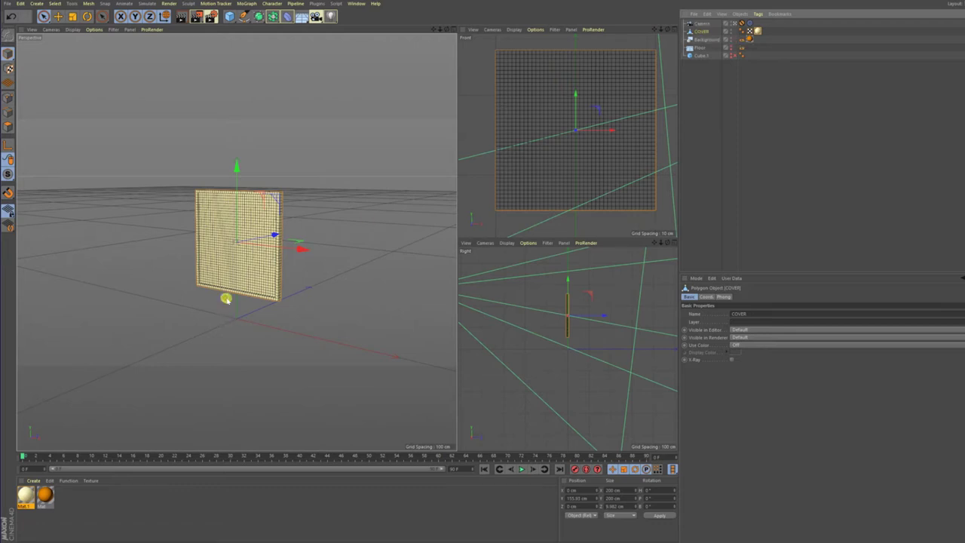
mouse_move(219, 299)
left_mouse_down("alt")
mouse_move(330, 285)
mouse_move(221, 273)
mouse_move(176, 280)
mouse_move(162, 251)
mouse_move(166, 261)
left_mouse_up("alt")
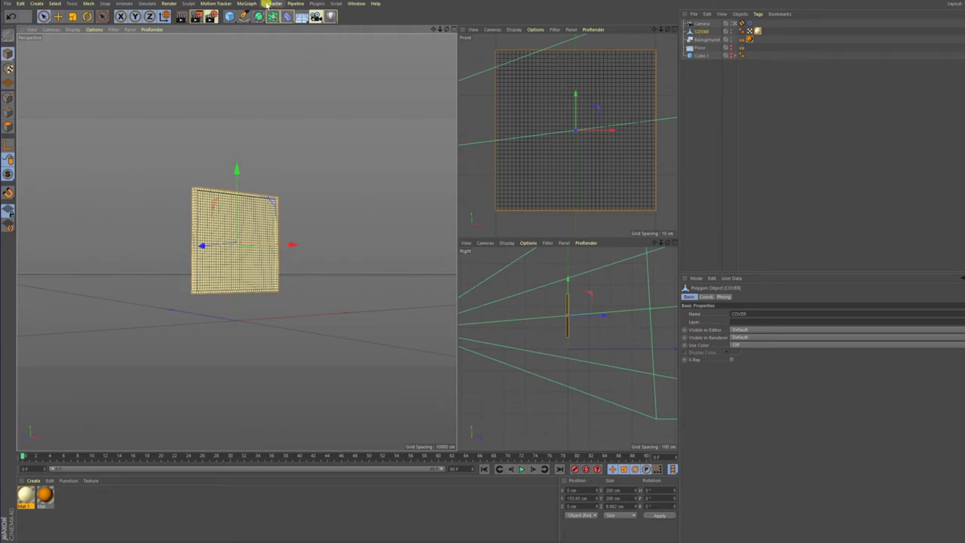
left_click(247, 4)
Add a Cloner object and place COVER inside it as its child
left_click(276, 91)
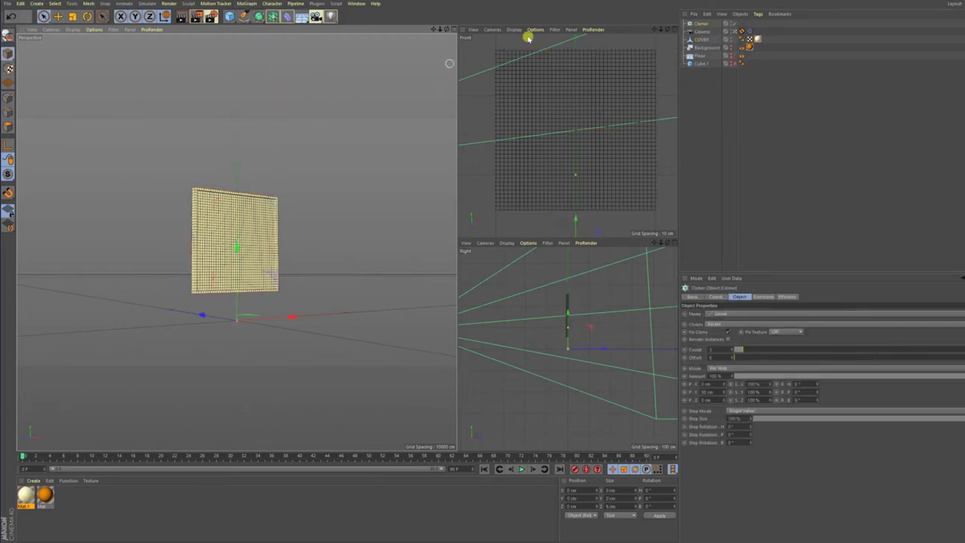
left_click_drag(702, 40, 698, 31)
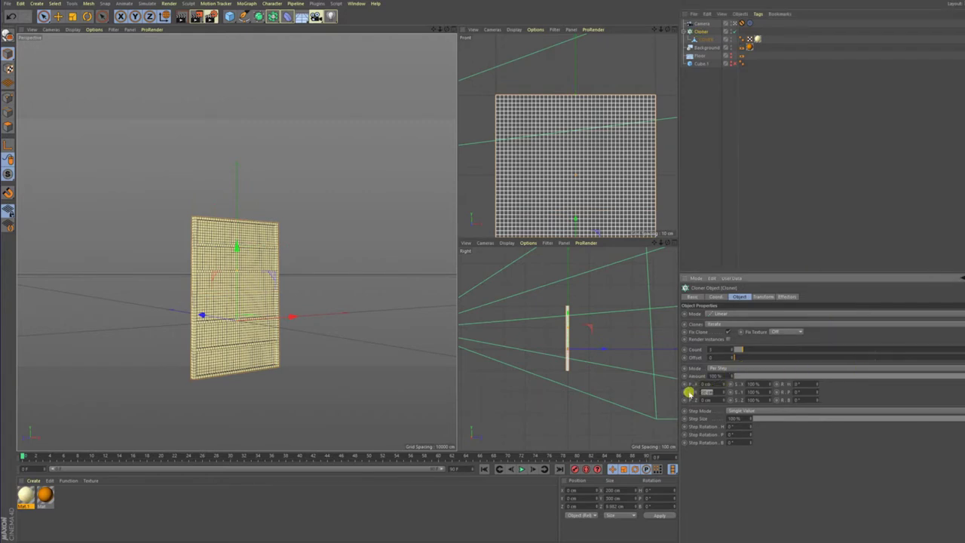
left_click_drag(713, 386, 723, 383)
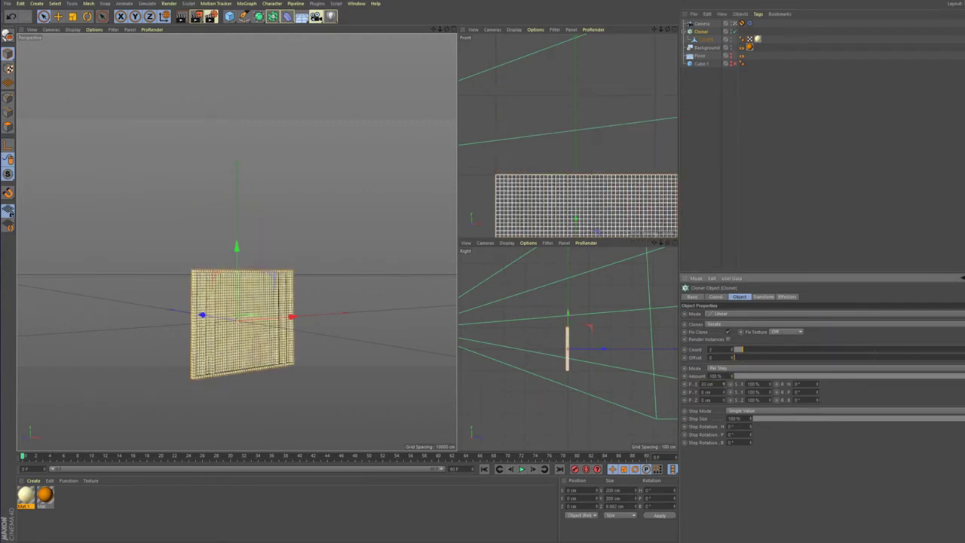
key("ctrl+z")
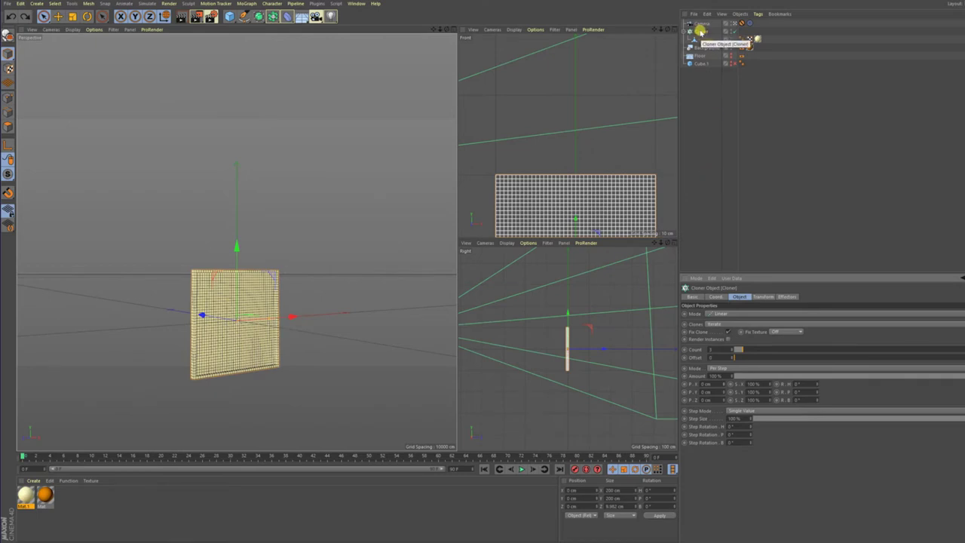
Centre the Cloner via Axis Center with Action set to View Center, then execute
right_click(700, 31)
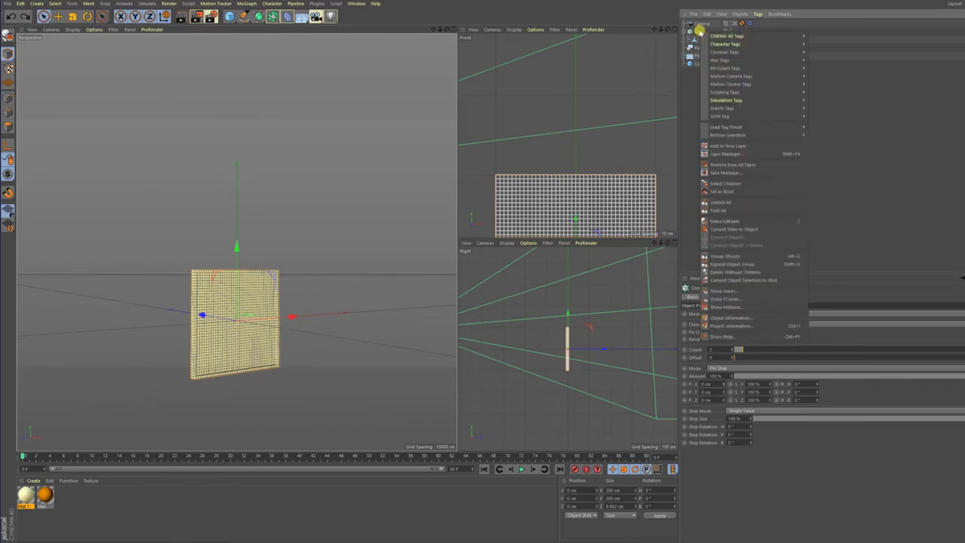
left_click(885, 90)
left_click(88, 3)
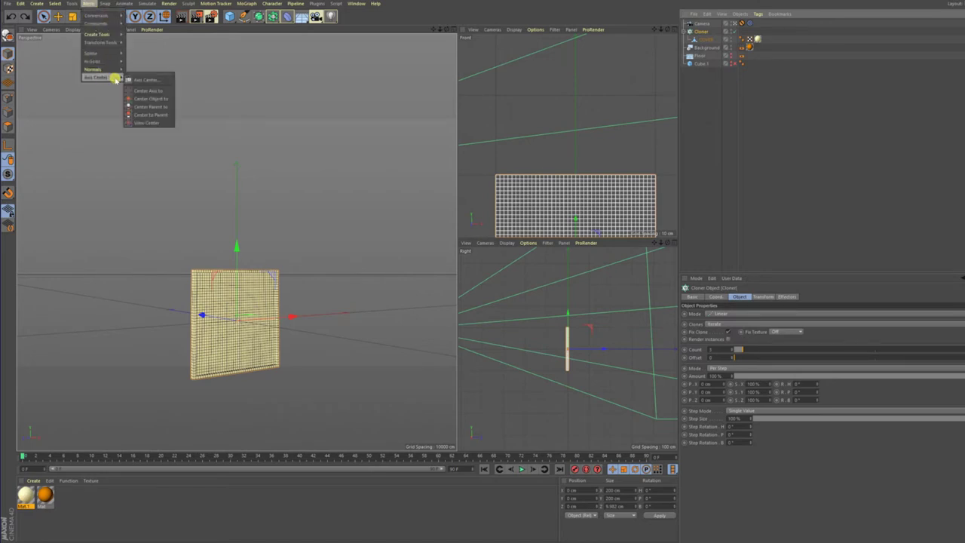
left_click(143, 80)
left_click(124, 53)
left_click(125, 60)
left_click(128, 61)
left_click(173, 39)
left_click(138, 52)
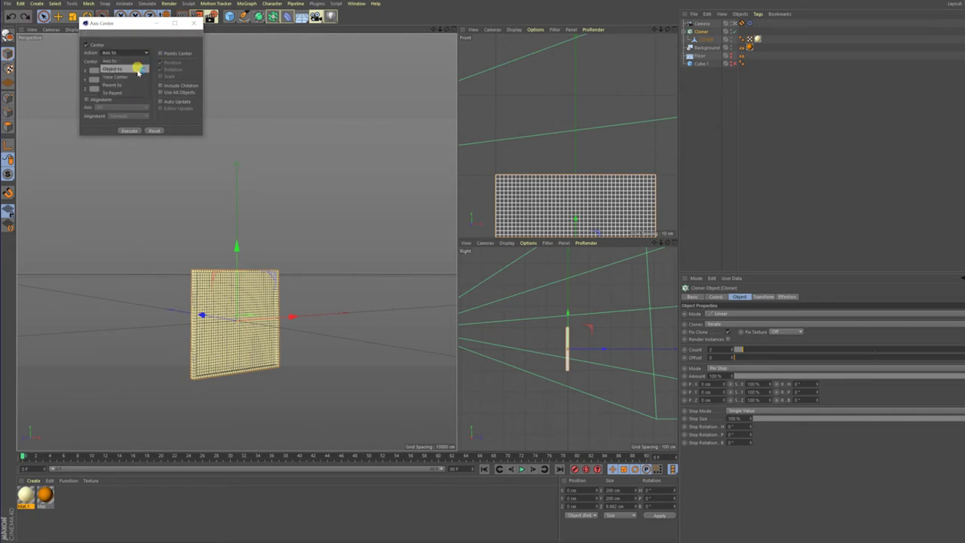
left_click(139, 76)
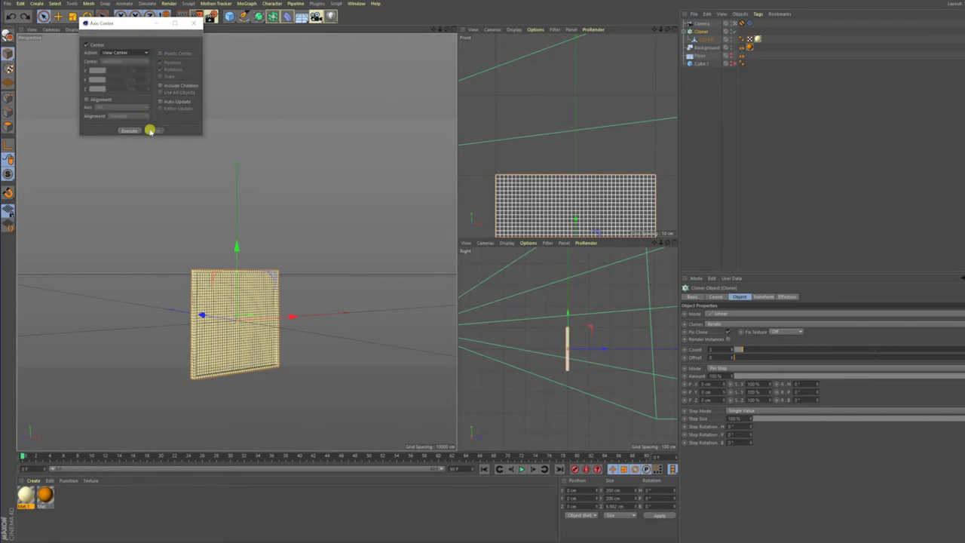
left_click(128, 130)
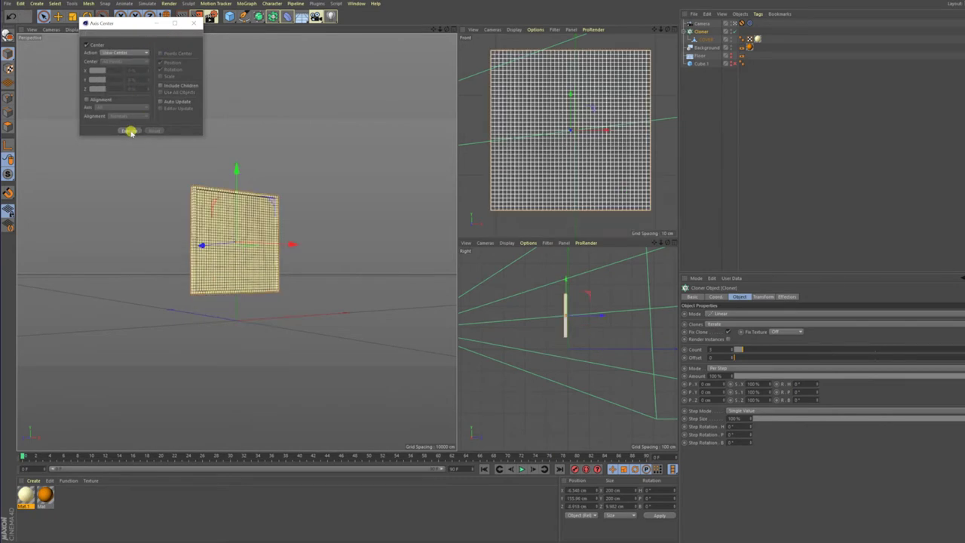
left_click(194, 22)
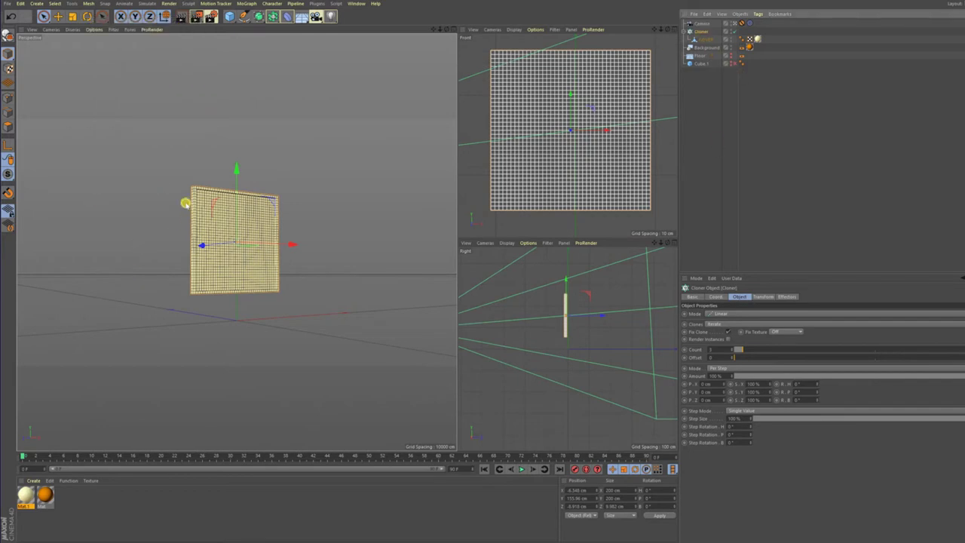
Raise the Cloner's P.X spacing and count for a row of four, undoing test moves
mouse_move(724, 384)
left_mouse_down()
mouse_move(762, 384)
mouse_move(742, 383)
left_mouse_up()
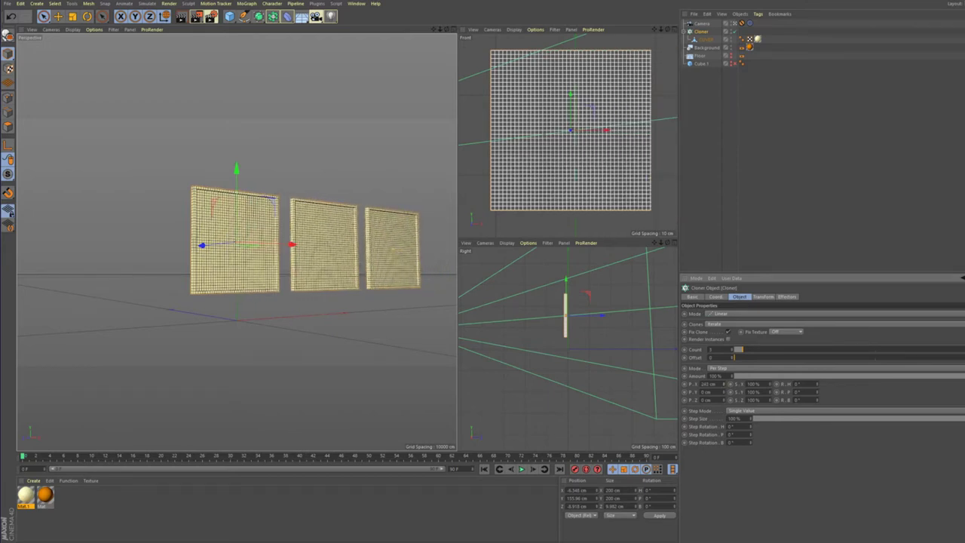
left_click_drag(746, 352, 745, 350)
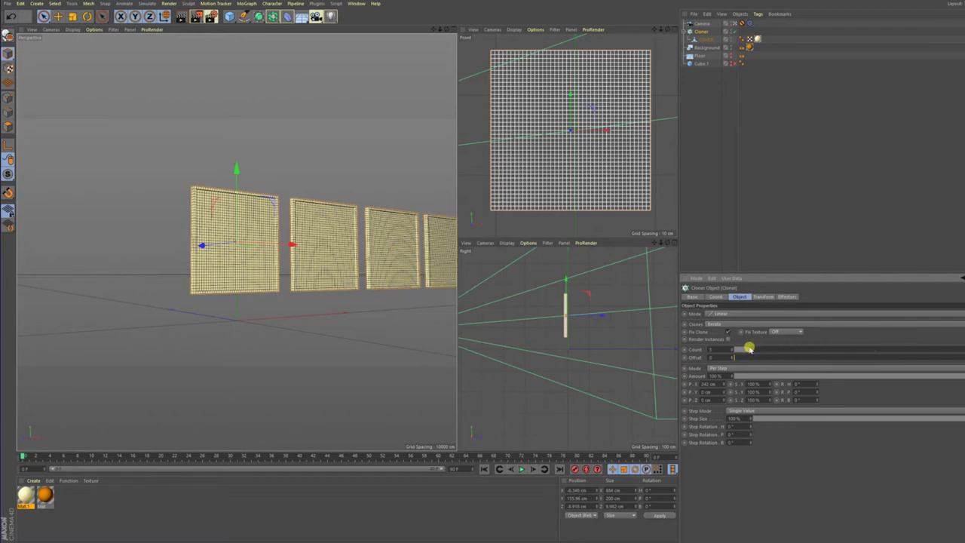
left_click(706, 39)
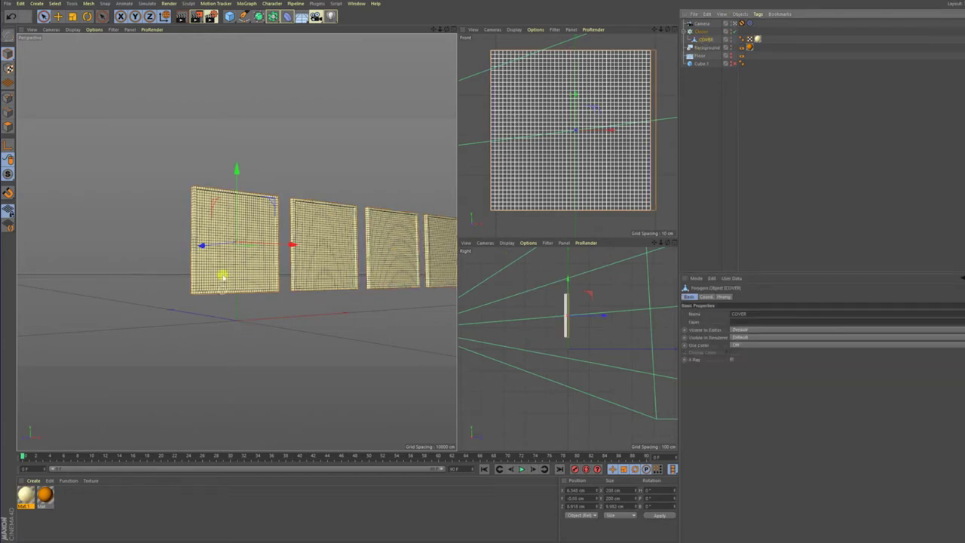
left_click_drag(285, 246, 200, 246)
key("ctrl+z")
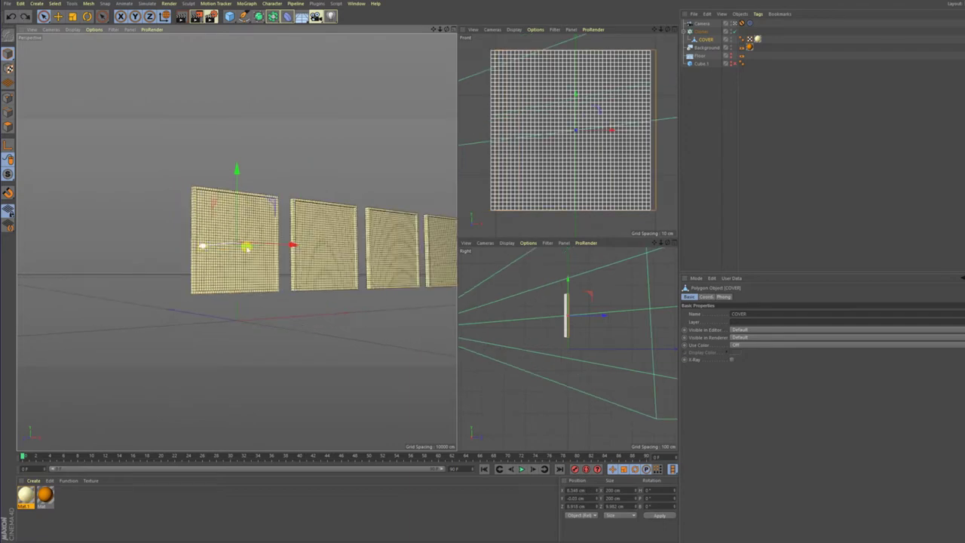
left_click(701, 31)
left_click_drag(295, 243, 248, 244)
key("ctrl+z")
left_click(706, 39)
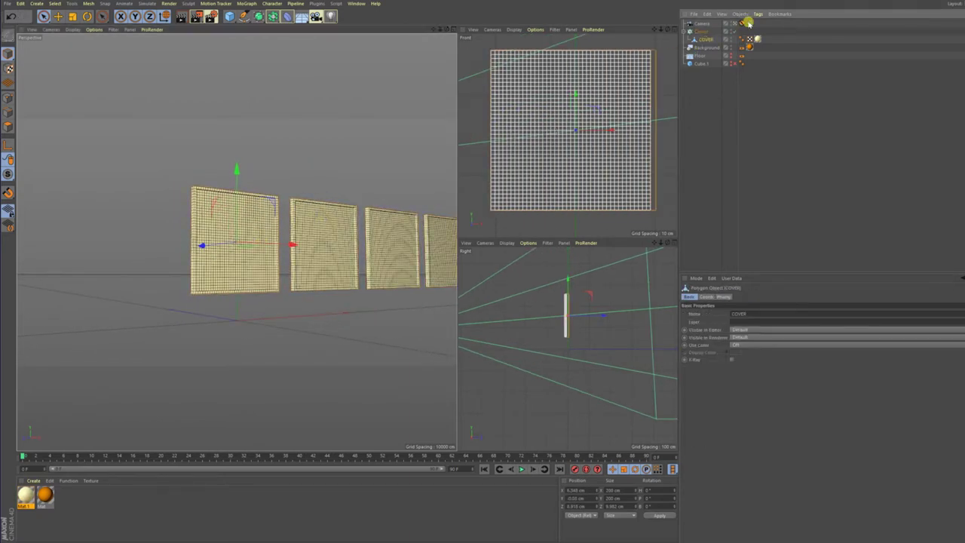
left_click(703, 23)
Duplicate the Camera as Camera.1 and select Camera.1's tags
key("ctrl+c")
key("ctrl+v")
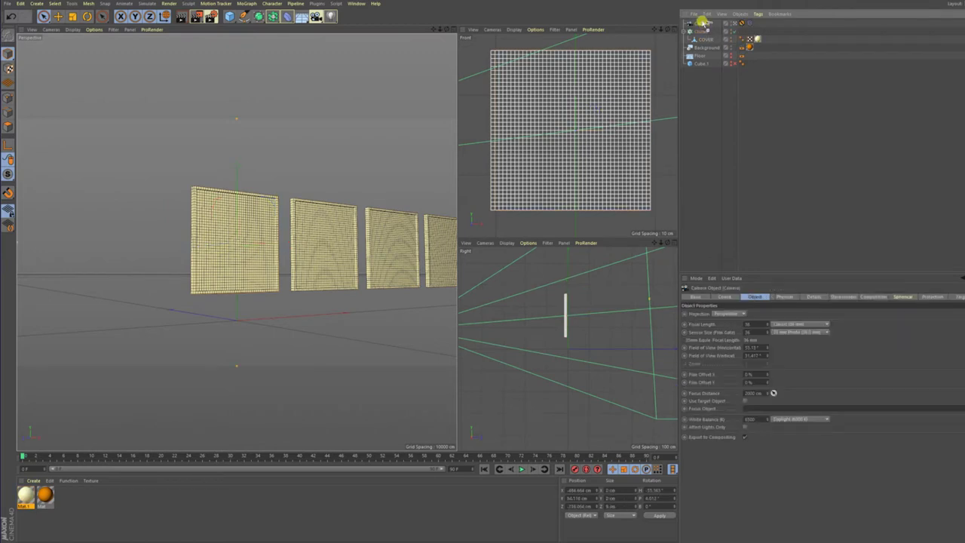
left_click(735, 22)
left_click(742, 24)
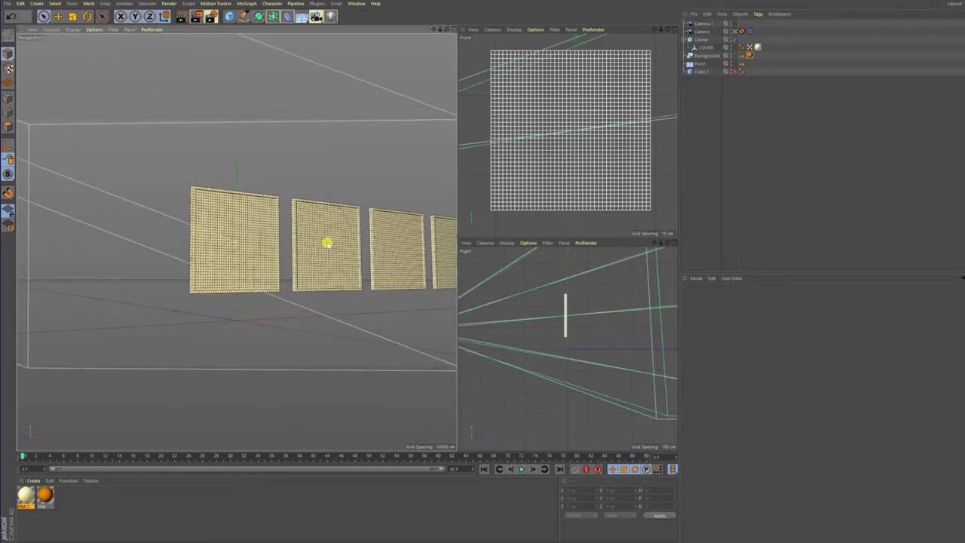
left_click(742, 22)
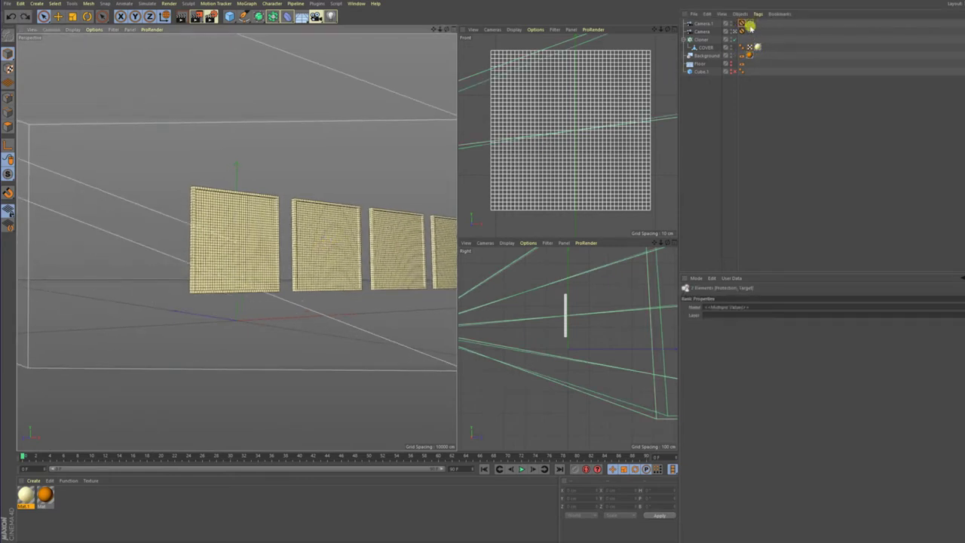
Delete Camera.1's protection and target tags and orbit the view along the panel row
left_click(34, 29)
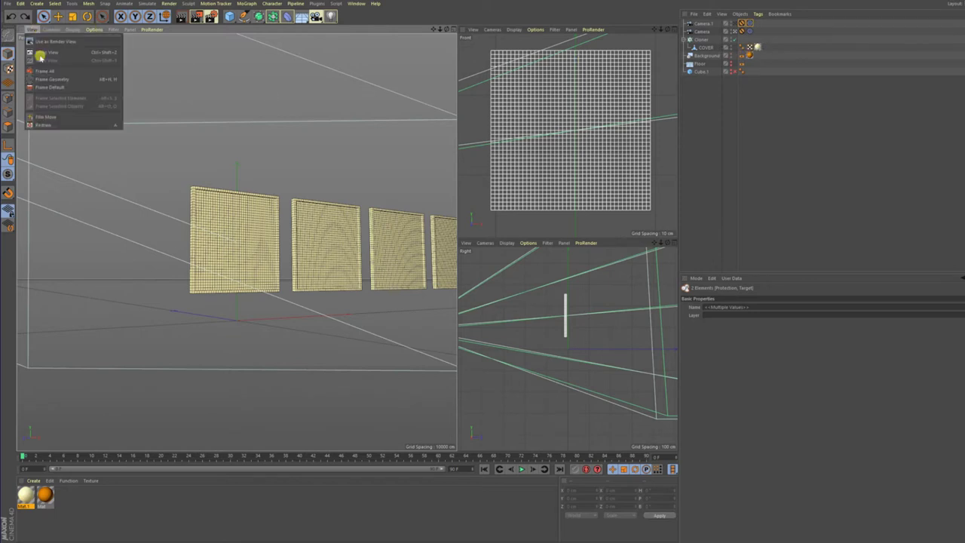
left_click(50, 57)
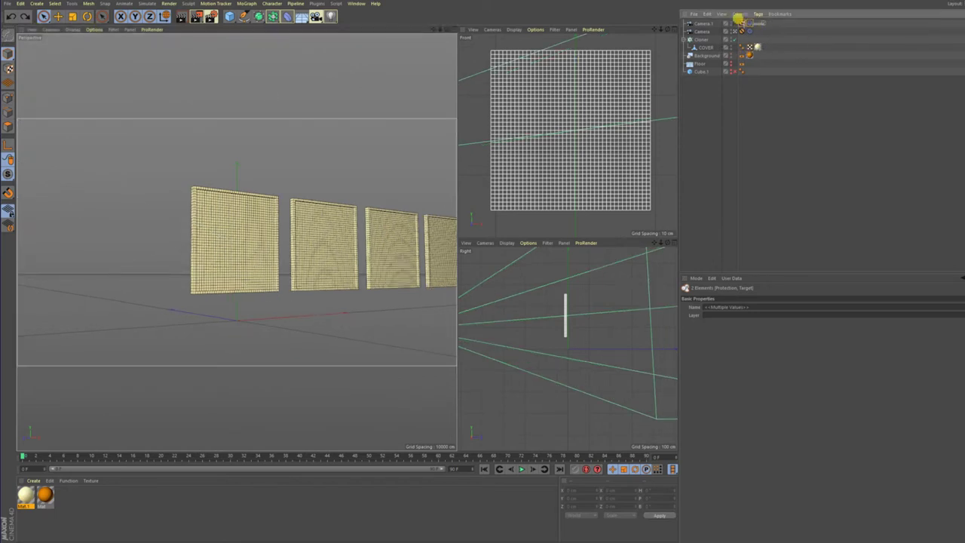
key("Delete")
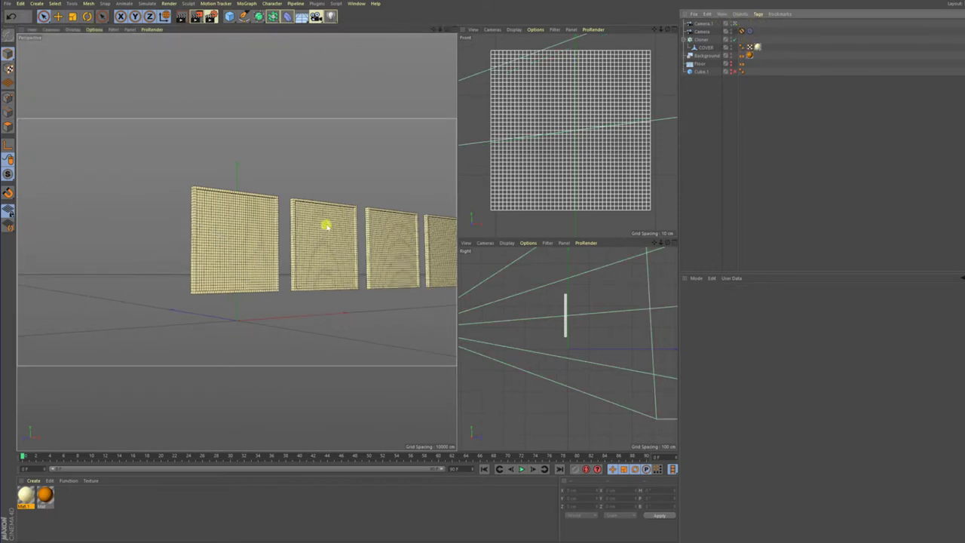
mouse_move(340, 222)
left_mouse_down("alt")
mouse_move(224, 214)
mouse_move(209, 224)
mouse_move(224, 244)
mouse_move(289, 265)
left_mouse_up("alt")
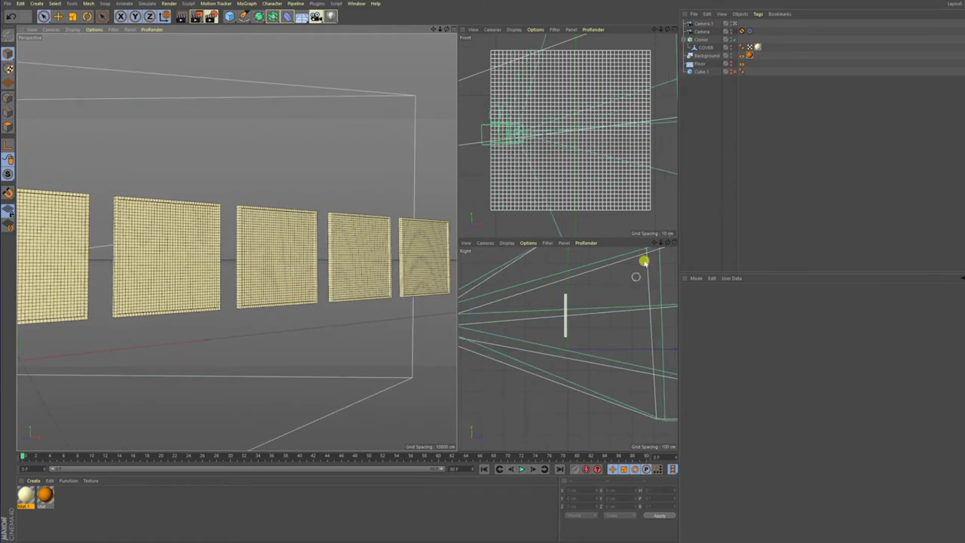
Select the Cloner and switch its mode to Grid Array
left_click(705, 47)
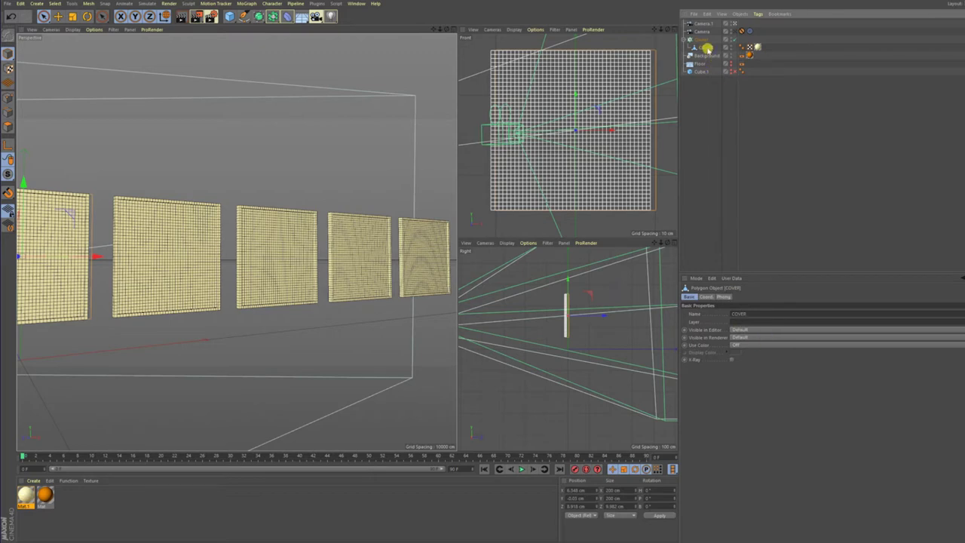
left_click(702, 39)
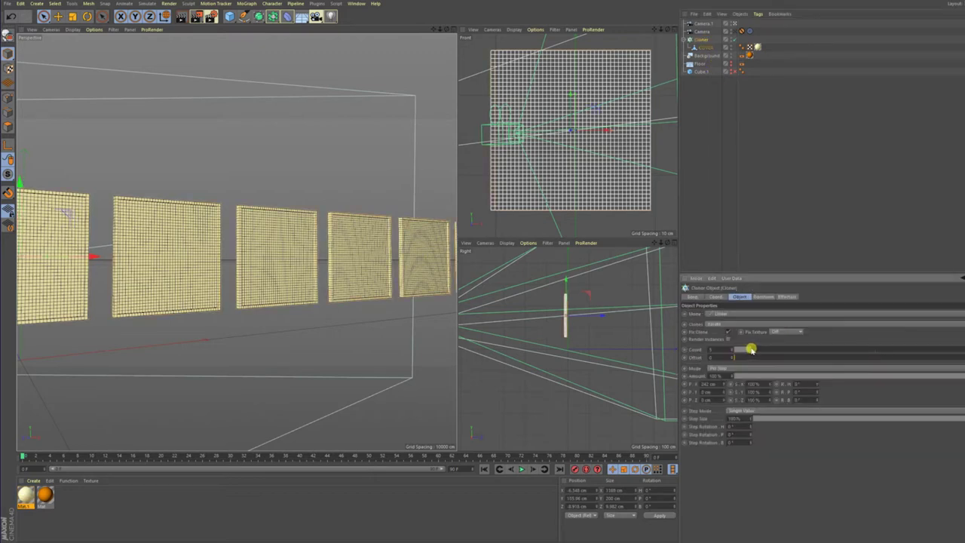
left_click_drag(722, 393, 725, 402)
left_click(732, 314)
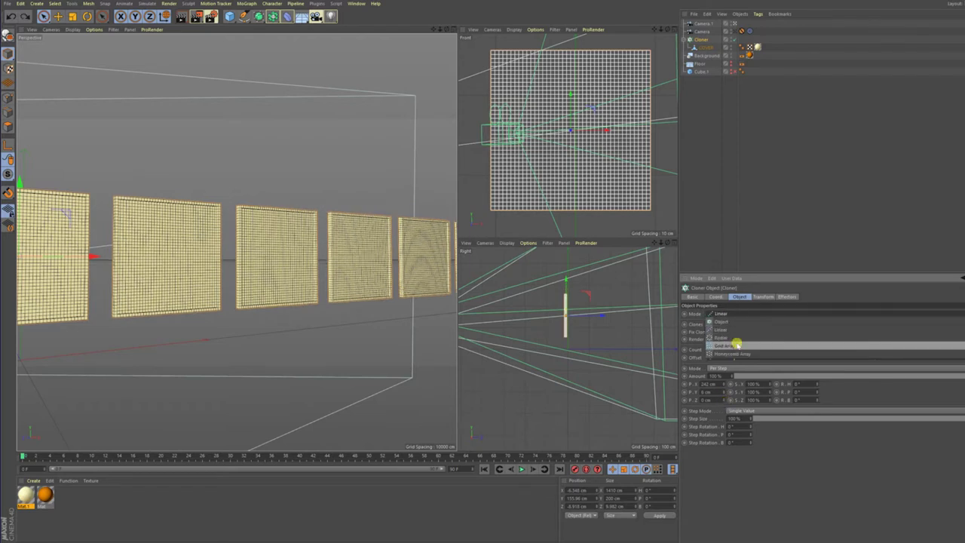
left_click(737, 344)
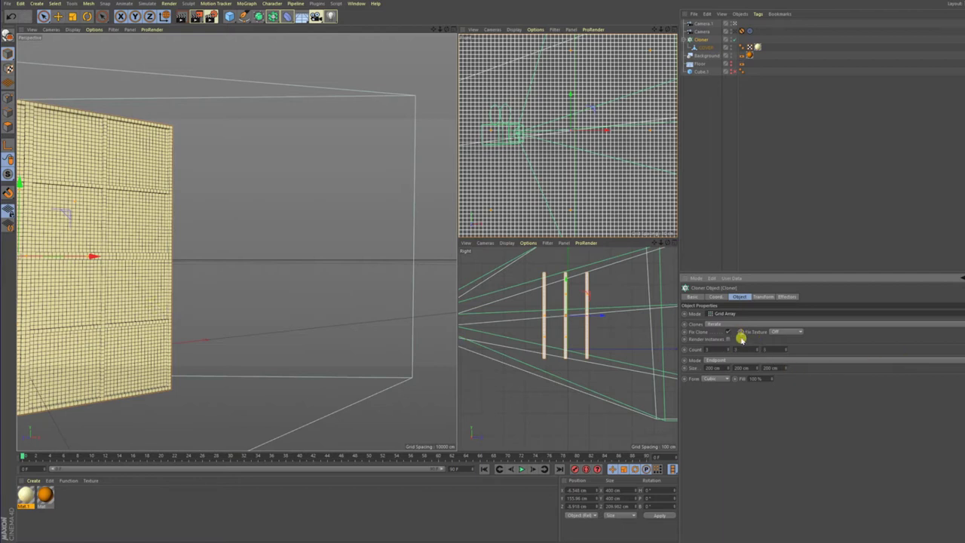
Set the grid Count to 2 across, 1 high and 4 deep
left_click(722, 367)
type("50")
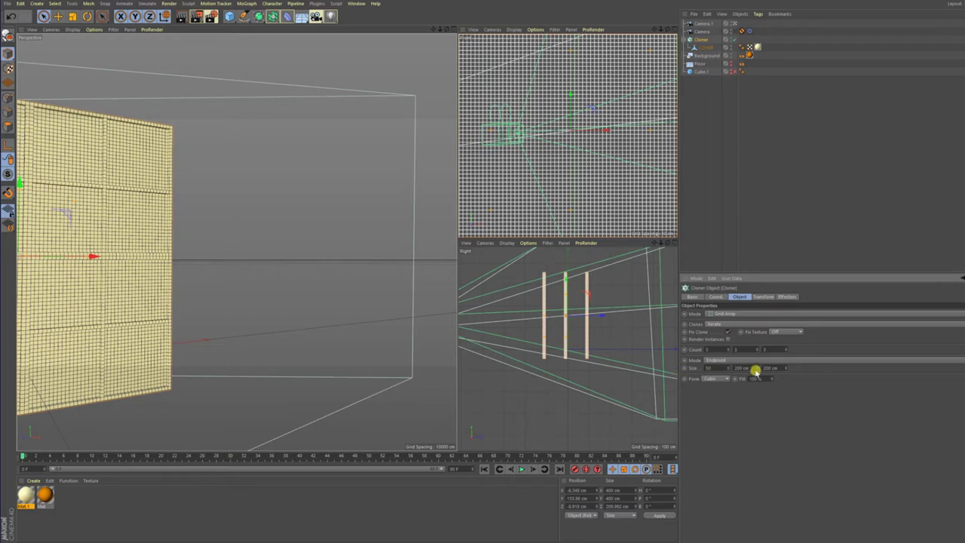
key("Tab")
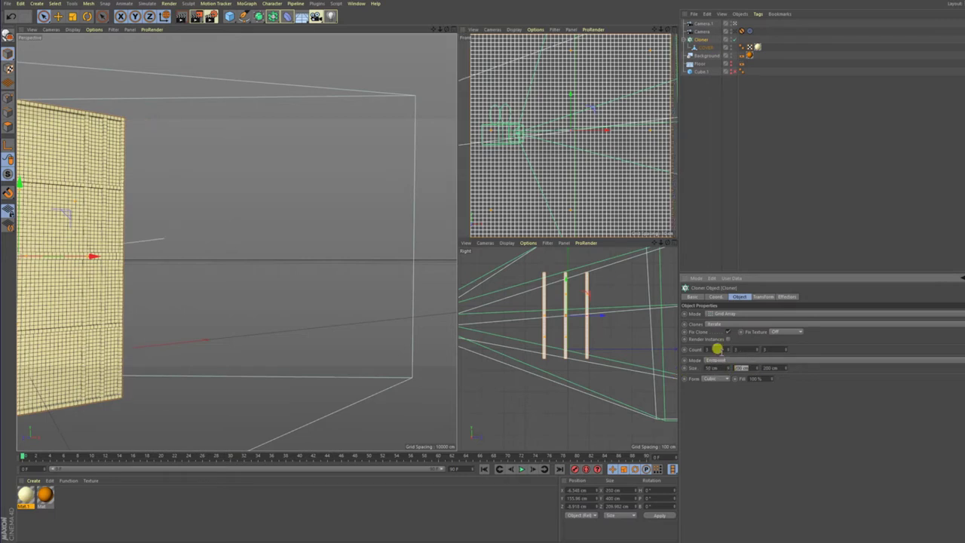
key("ctrl+z")
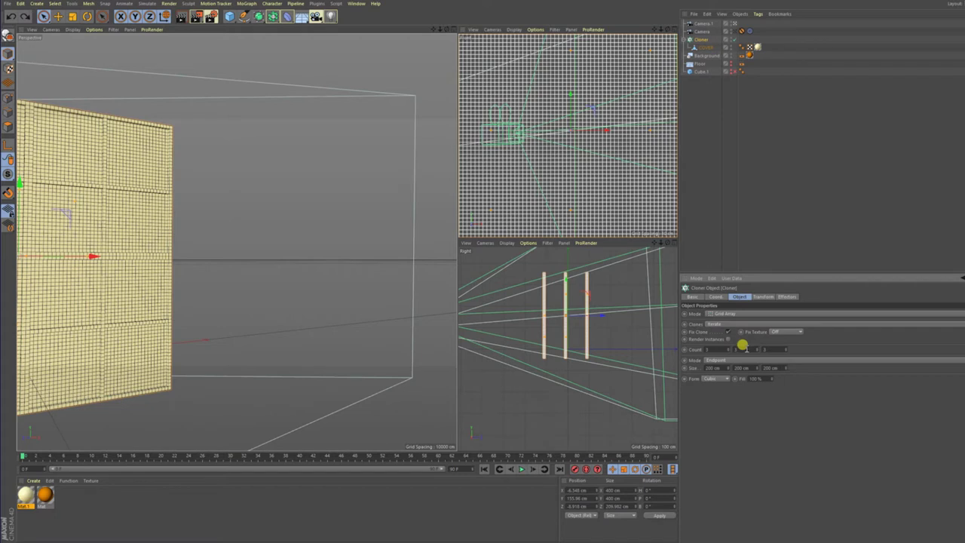
left_click_drag(742, 349, 766, 344)
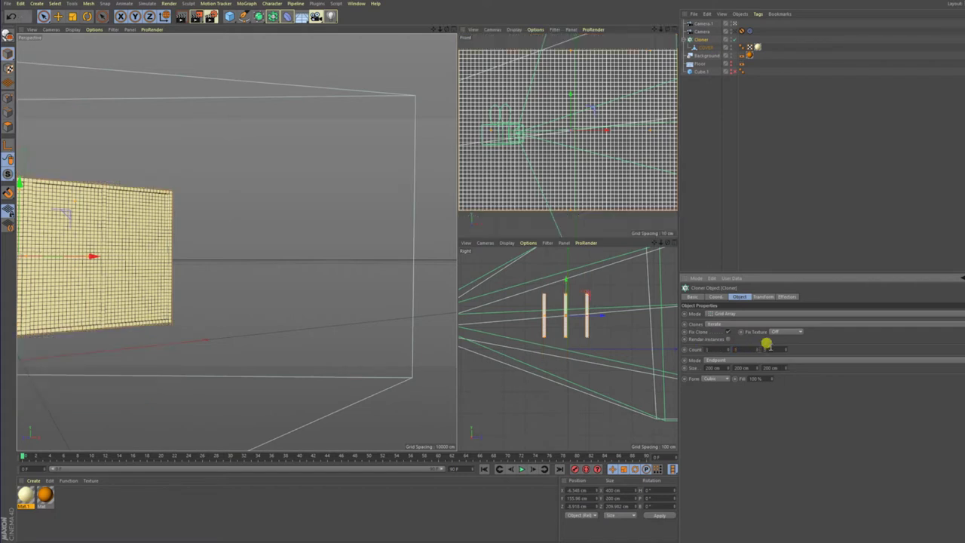
left_click_drag(783, 348, 784, 345)
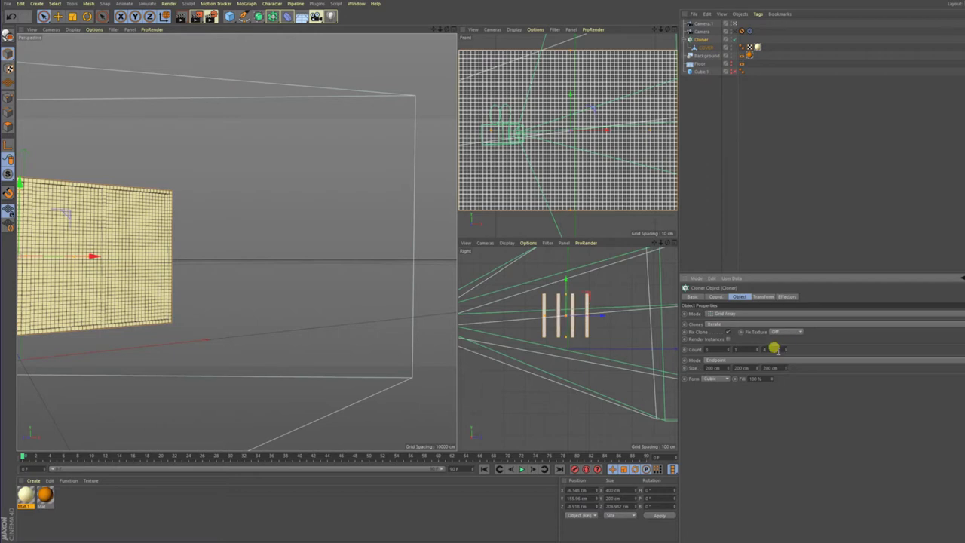
mouse_move(729, 347)
left_mouse_down()
mouse_move(720, 347)
mouse_move(731, 348)
left_mouse_up()
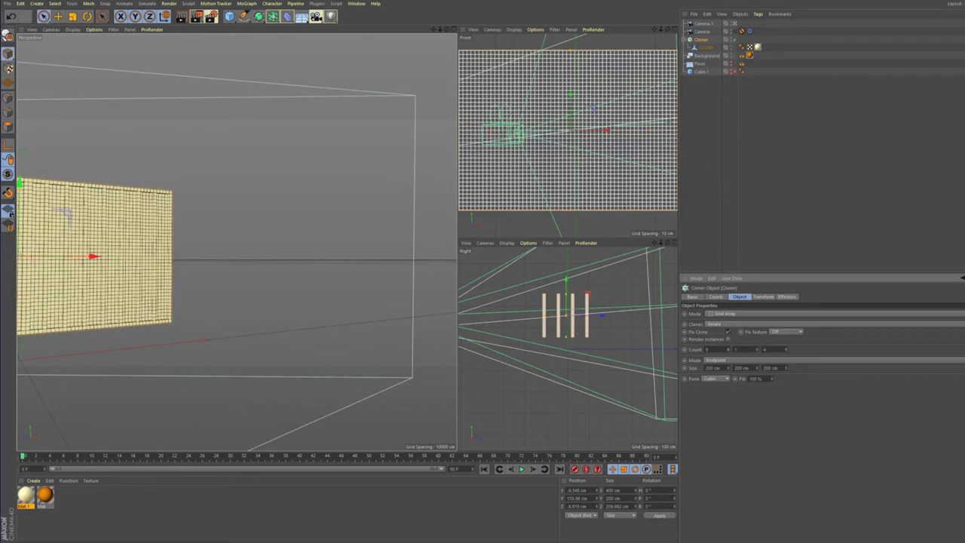
Keep Endpoint spacing and adjust the grid Size to about 302 × 200 × 194 cm
left_click(731, 359)
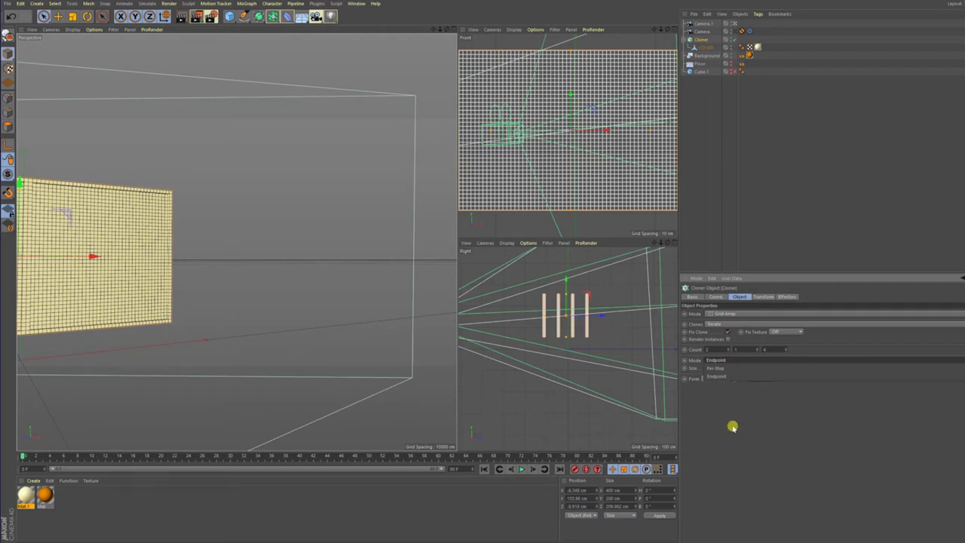
left_click(728, 375)
left_click_drag(727, 367, 739, 366)
left_click_drag(787, 369, 799, 370)
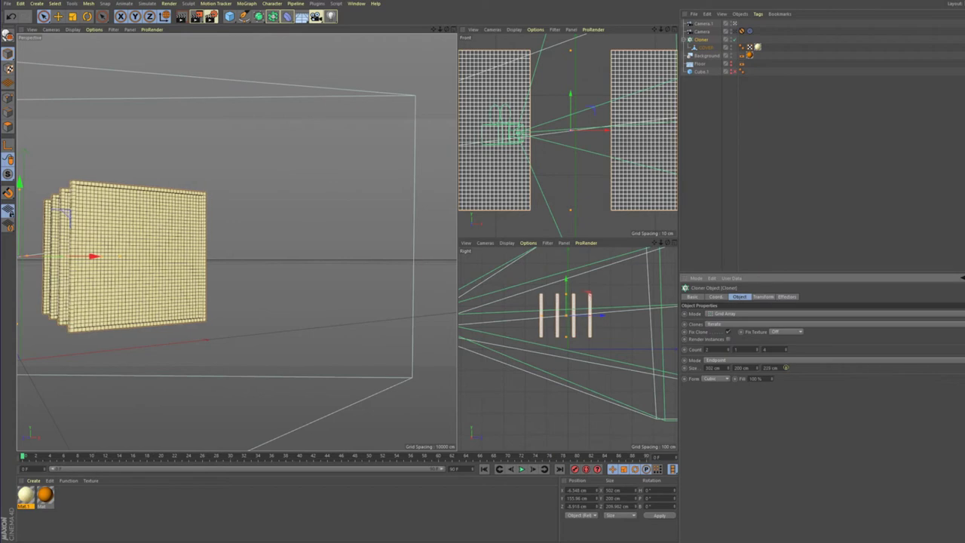
left_click_drag(787, 370, 784, 367)
scroll(585, 167, "down", 5)
Drag the Cloner's count and size values to widen and heighten the panel wall
scroll(533, 168, "down", 2)
scroll(523, 172, "down", 1)
scroll(519, 177, "up", 1)
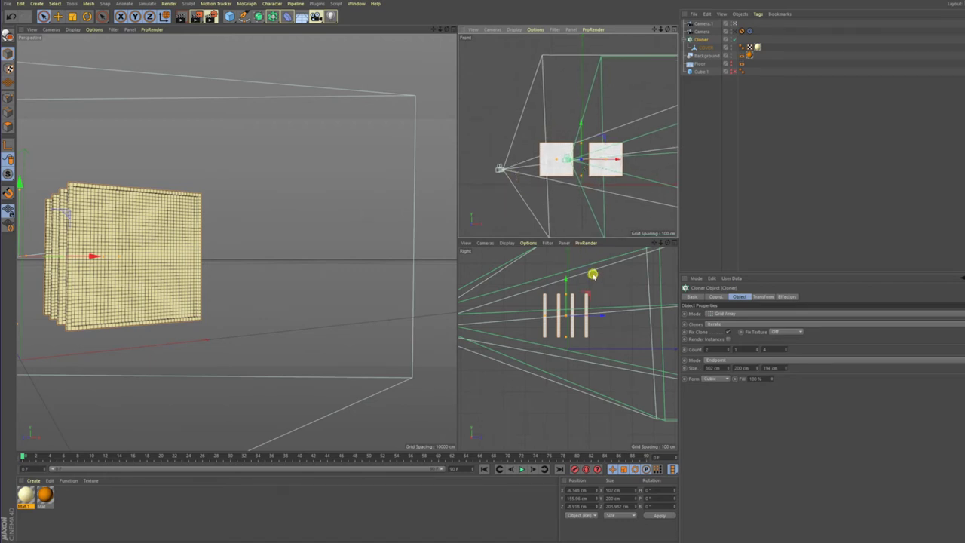
mouse_move(165, 258)
left_mouse_down("alt")
mouse_move(340, 248)
mouse_move(334, 257)
left_mouse_up("alt")
left_click_drag(728, 348, 728, 348)
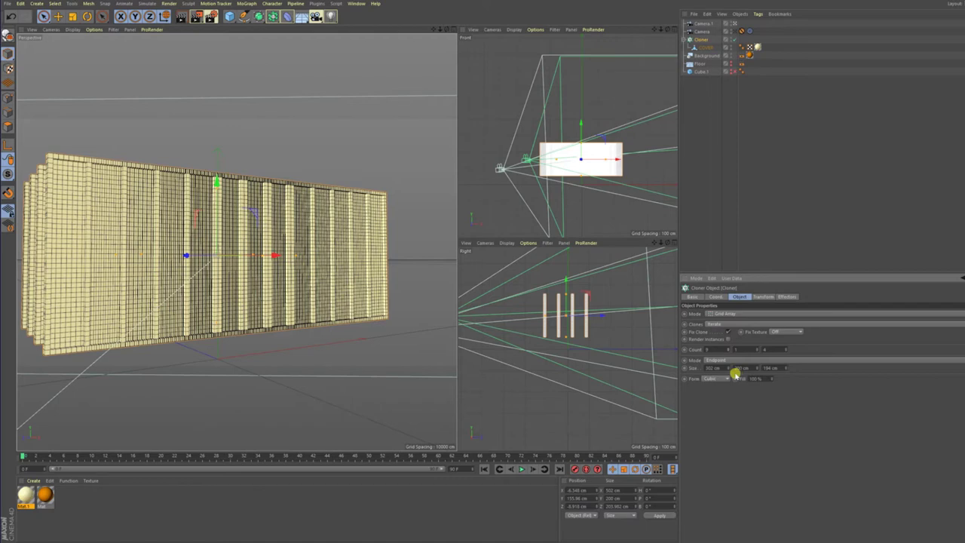
left_click_drag(728, 368, 728, 368)
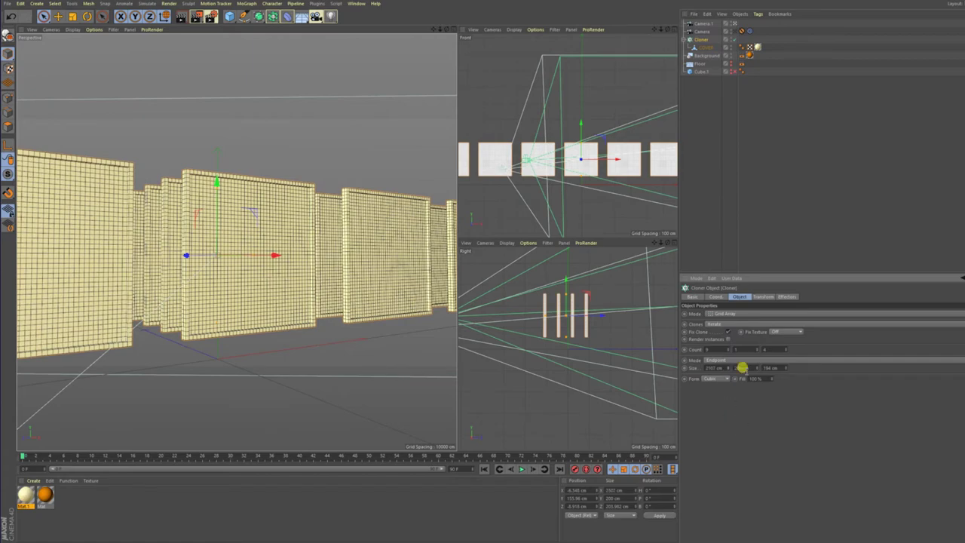
left_click_drag(757, 349, 757, 350)
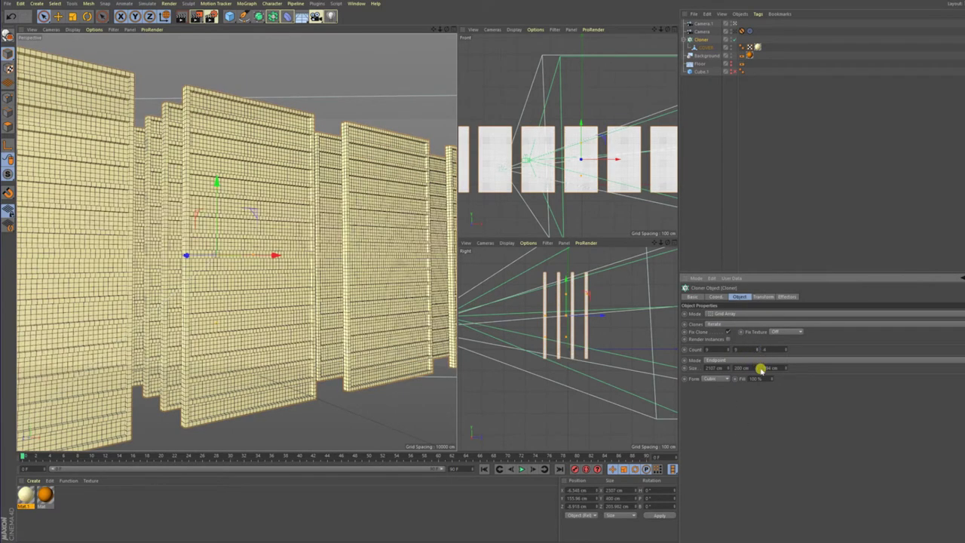
left_click_drag(760, 368, 760, 368)
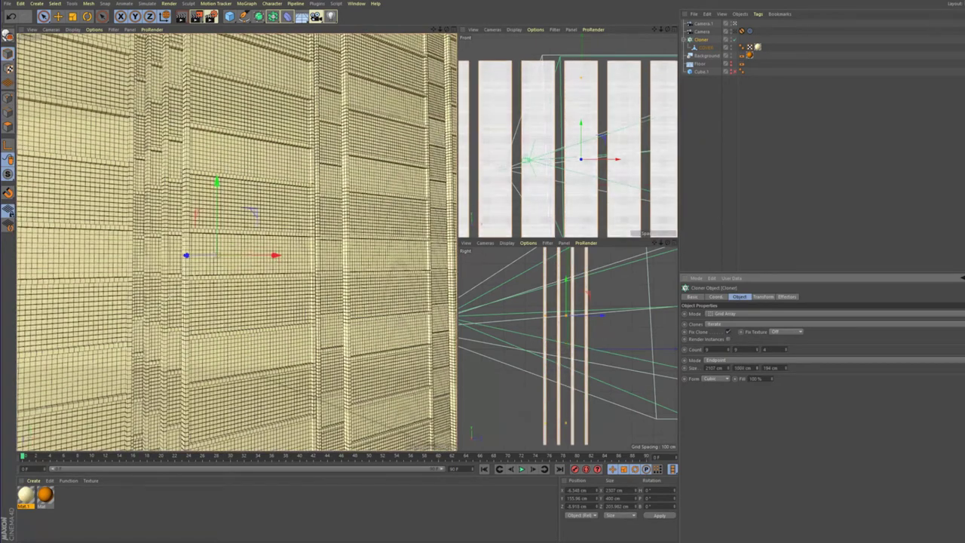
Set the grid Size X and Y to 2000 cm
left_click(743, 365)
left_click(743, 368)
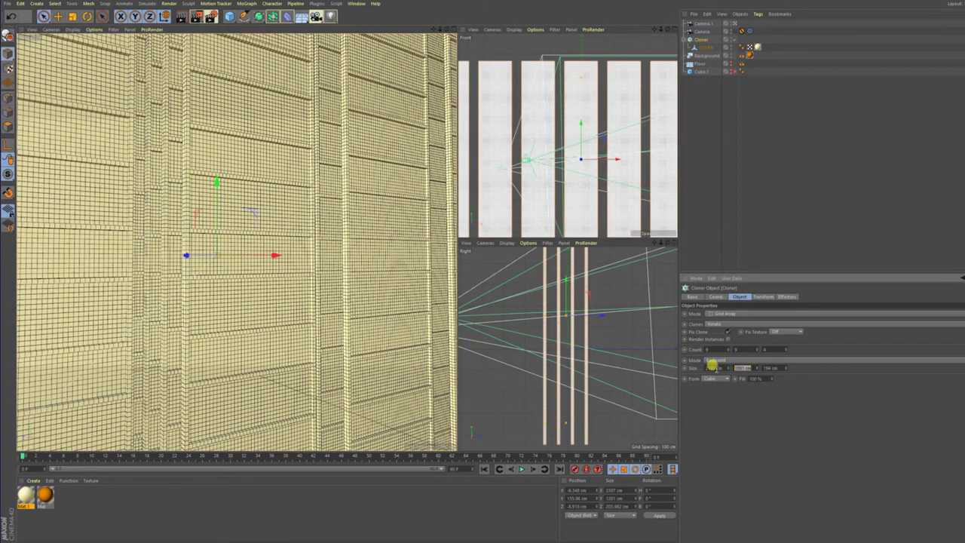
type("2000")
left_click(713, 366)
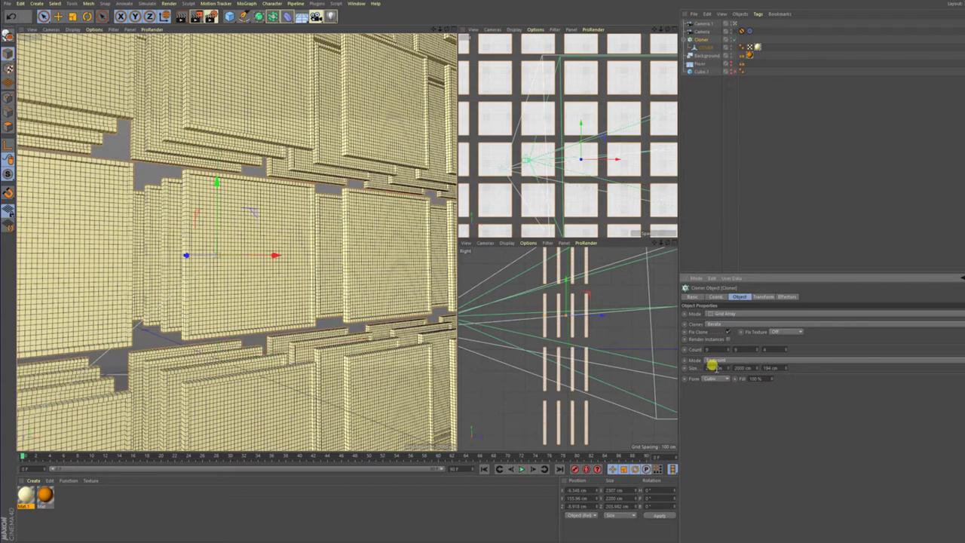
left_click(710, 379)
left_click_drag(720, 367, 681, 368)
type("2000")
key("Return")
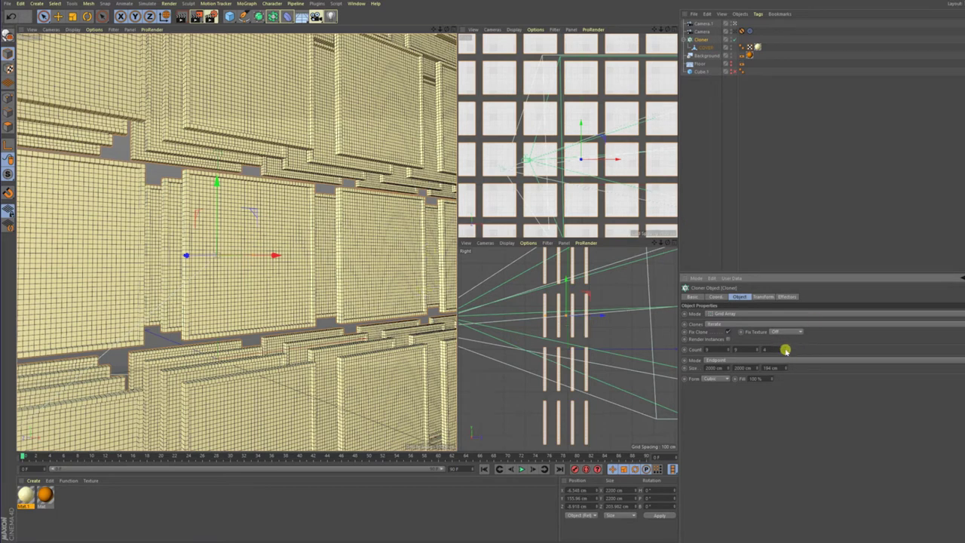
Raise Count Z to 10 and set Size Z to 2000 cm
left_click_drag(785, 350, 787, 362)
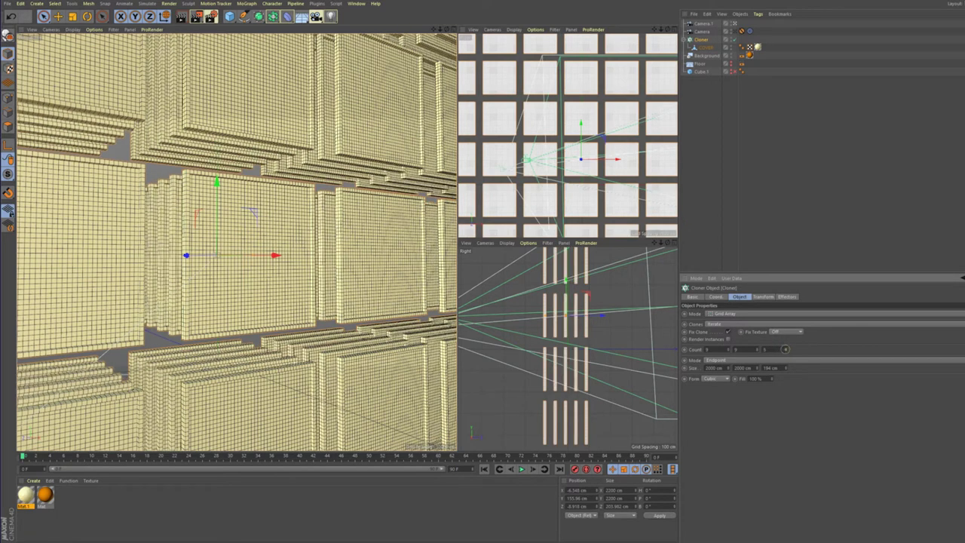
left_click(777, 368)
type("100")
key("Return")
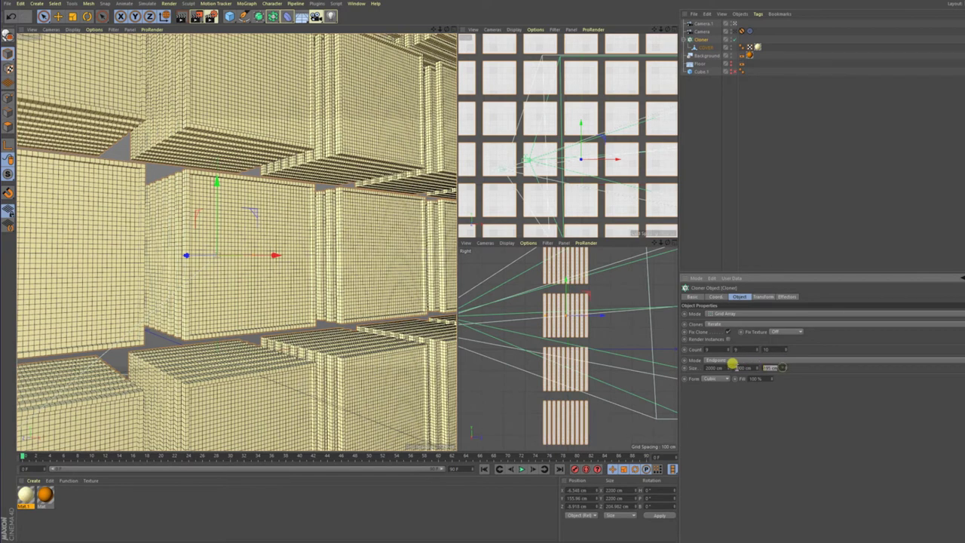
type("2000")
key("Return")
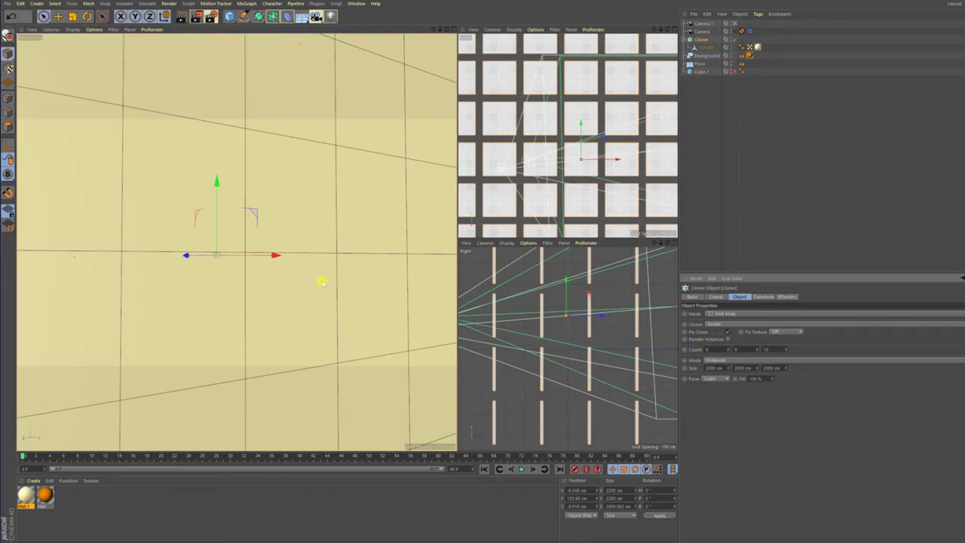
Zoom the perspective view far out to see the whole cloned wall
right_click_drag(324, 282, 27, 307, "alt")
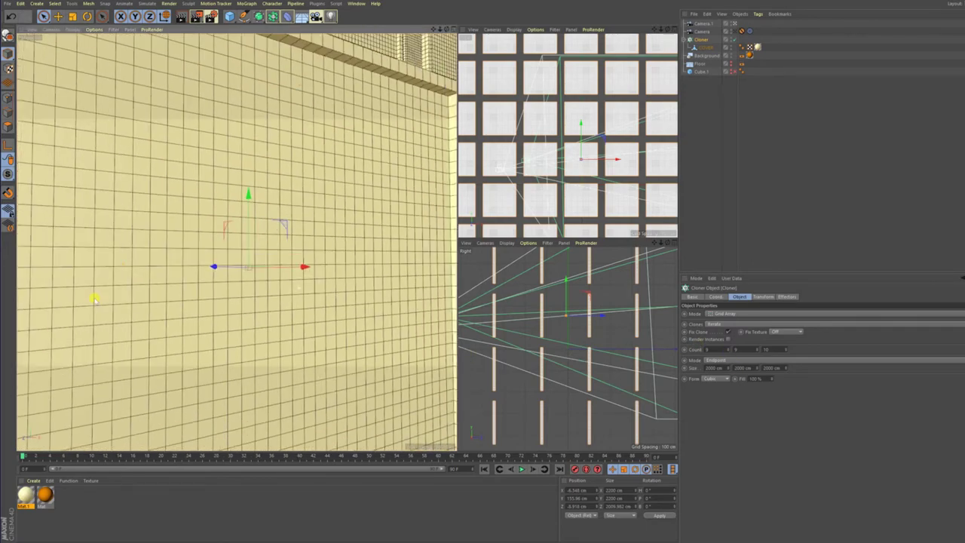
left_click_drag(26, 308, 17, 305, "alt")
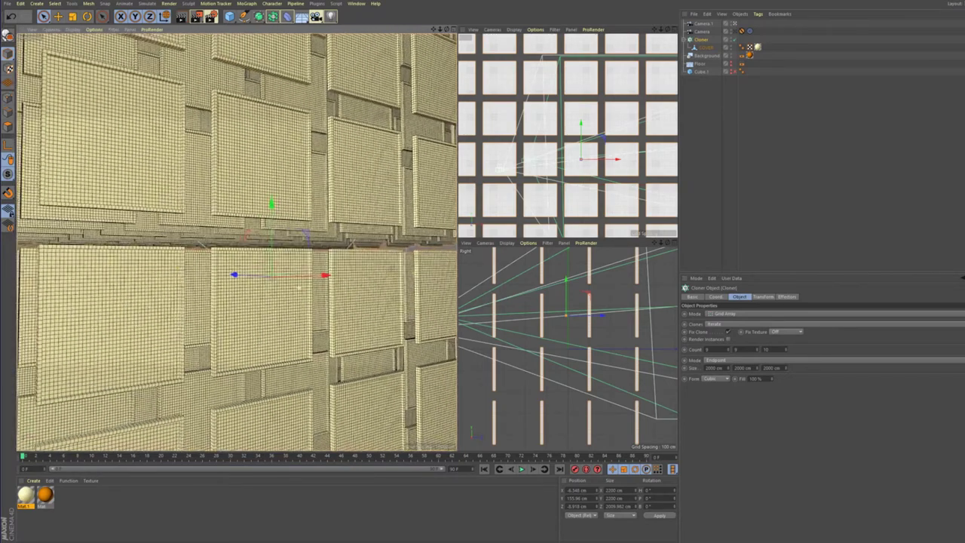
left_click_drag(17, 305, 297, 287, "alt")
scroll(298, 287, "up", 2)
scroll(297, 287, "up", 2)
scroll(298, 287, "up", 5)
scroll(298, 287, "up", 2)
scroll(298, 287, "up", 2)
scroll(298, 287, "up", 2)
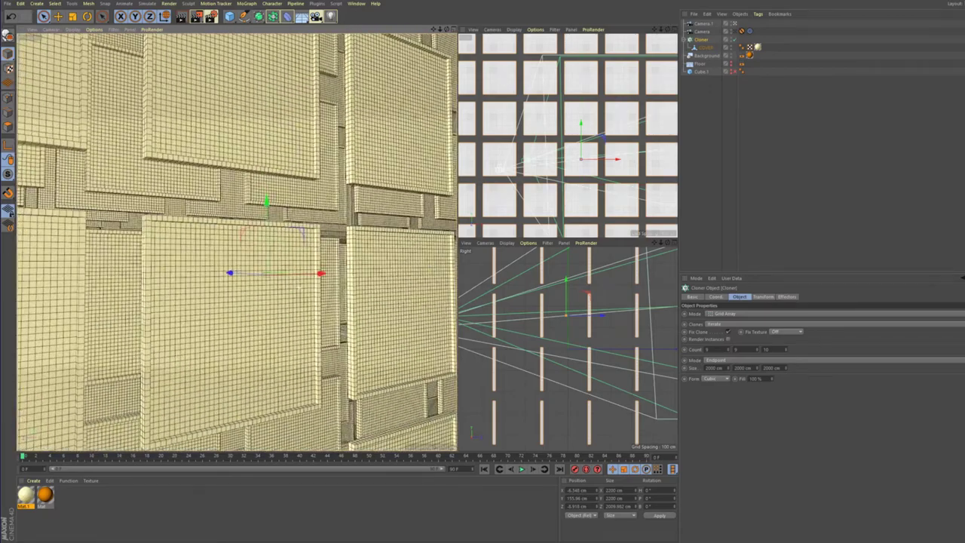
scroll(299, 287, "up", 2)
scroll(299, 287, "up", 2)
Orbit to face the panel wall more directly, then open Render Settings
mouse_move(299, 287)
left_mouse_down("alt")
mouse_move(359, 304)
mouse_move(206, 314)
left_mouse_up("alt")
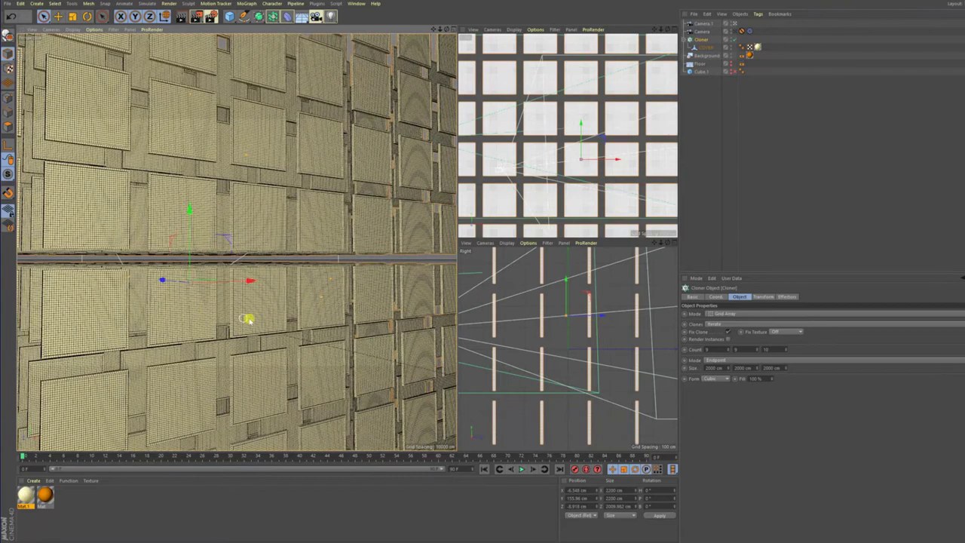
mouse_move(277, 312)
left_mouse_down("alt")
mouse_move(307, 304)
mouse_move(293, 308)
left_mouse_up("alt")
left_click(213, 15)
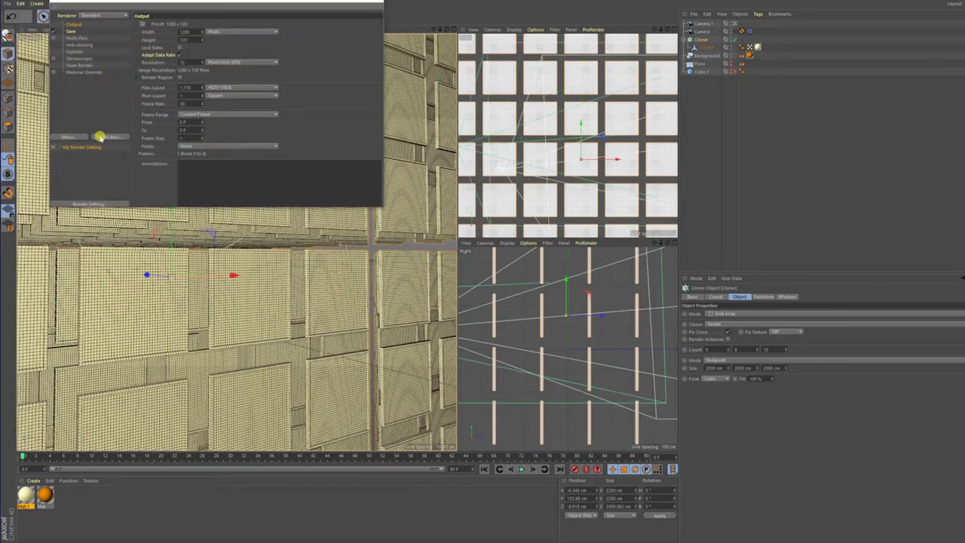
Set the output Width and Height to 1080 pixels and add a child render setting
left_click(210, 30)
left_click(224, 42)
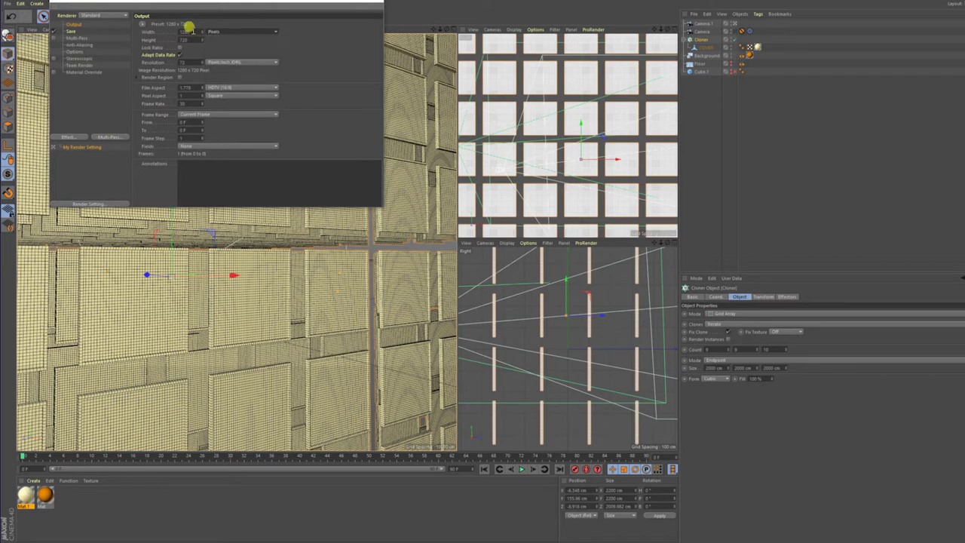
type("1080")
key("Return")
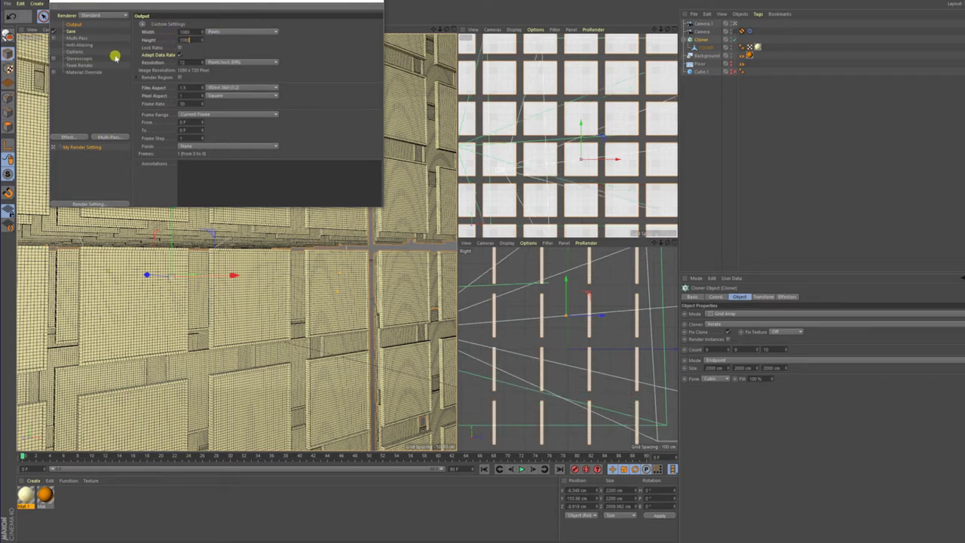
key("Return")
right_click(75, 146)
left_click(102, 158)
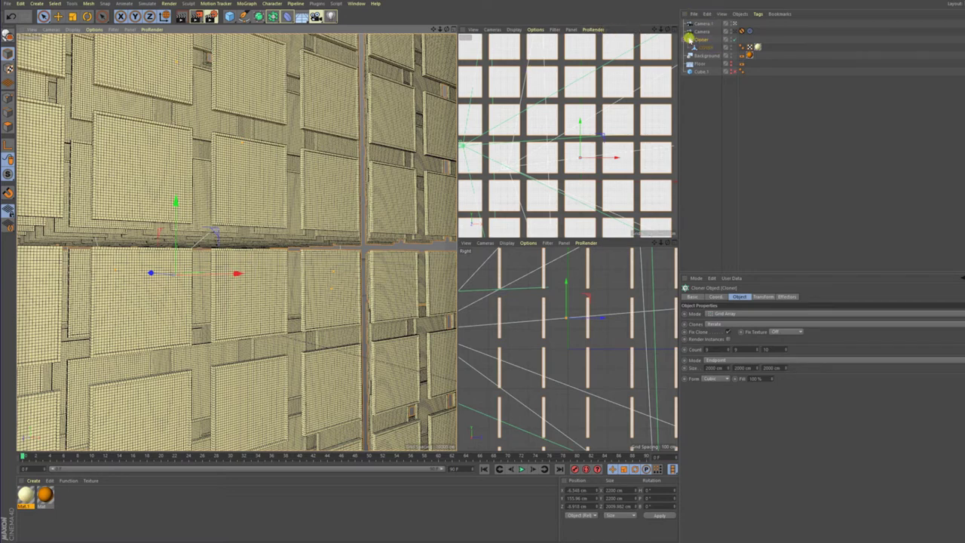
Browse the MoGraph effectors without adding one, then add a Vibrate tag to the Cloner
left_click(685, 39)
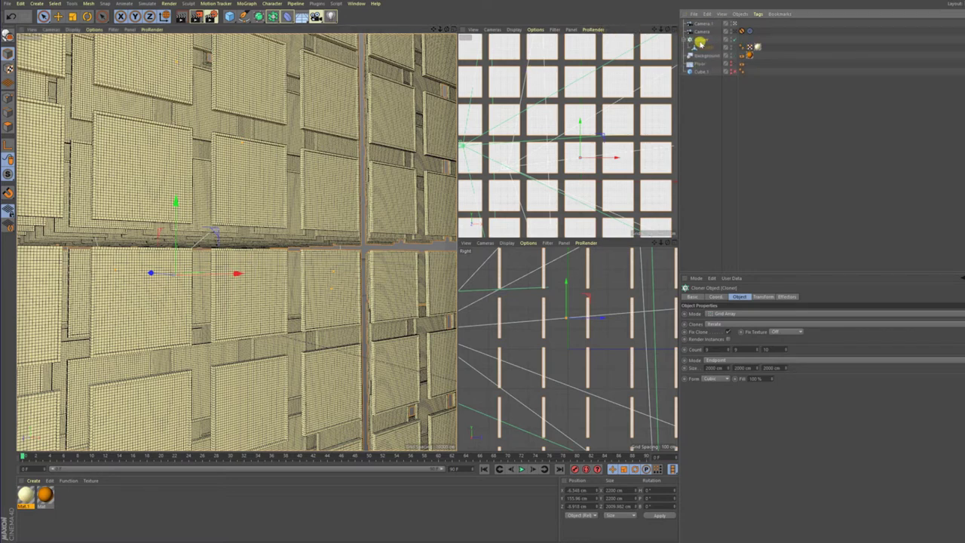
right_click(701, 41)
left_click(929, 61)
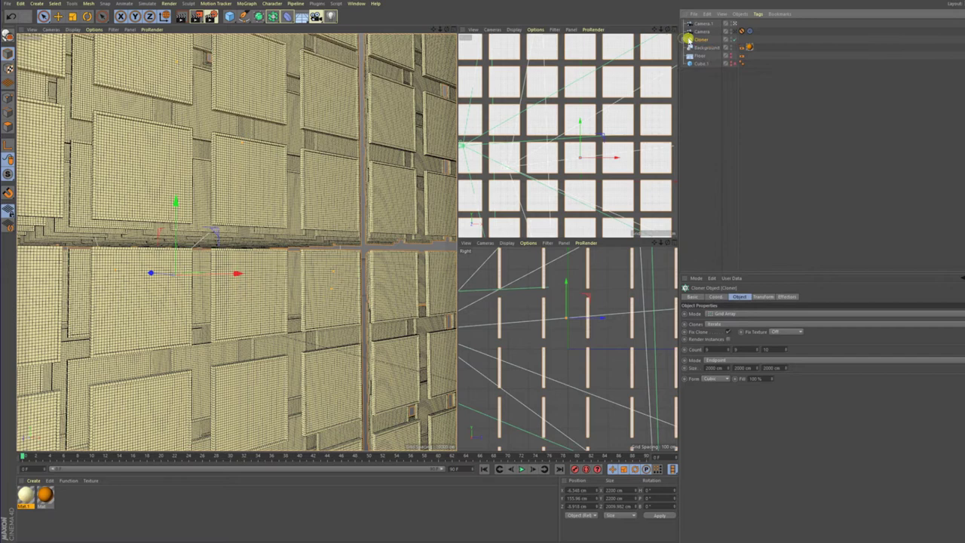
left_click(247, 3)
mouse_move(256, 15)
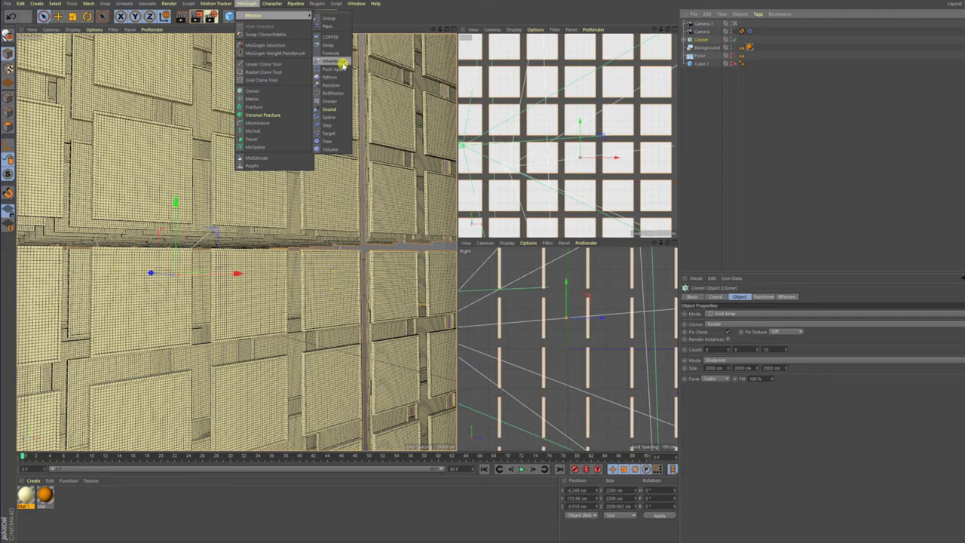
left_click(710, 37)
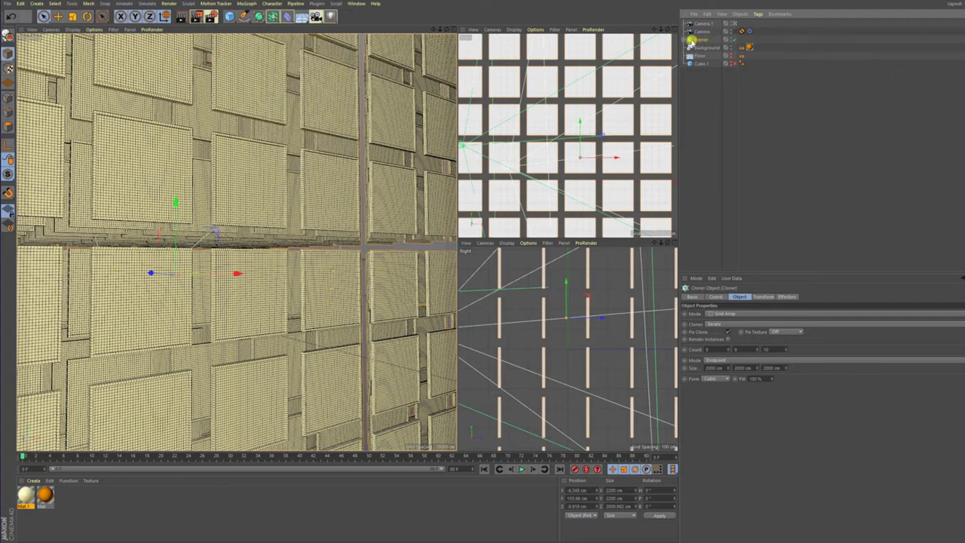
right_click(692, 40)
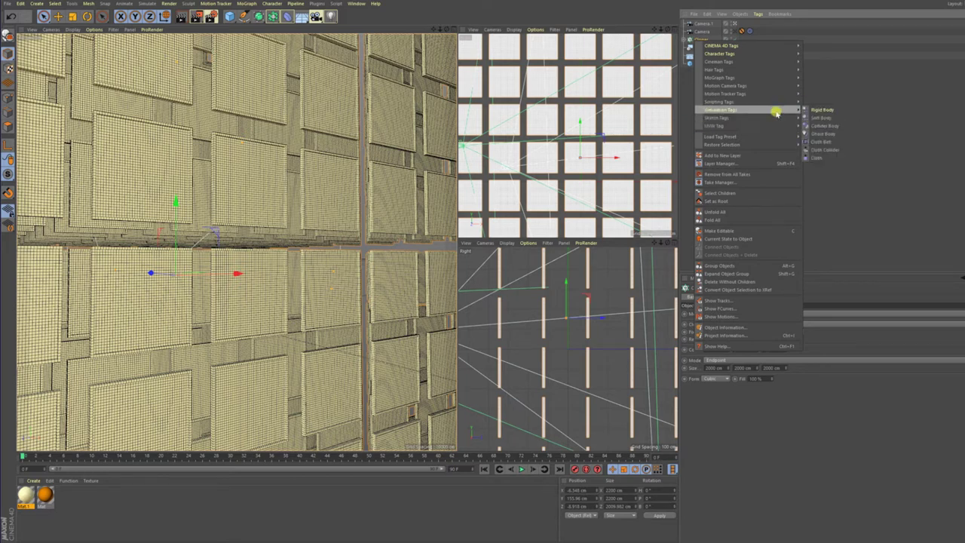
mouse_move(721, 109)
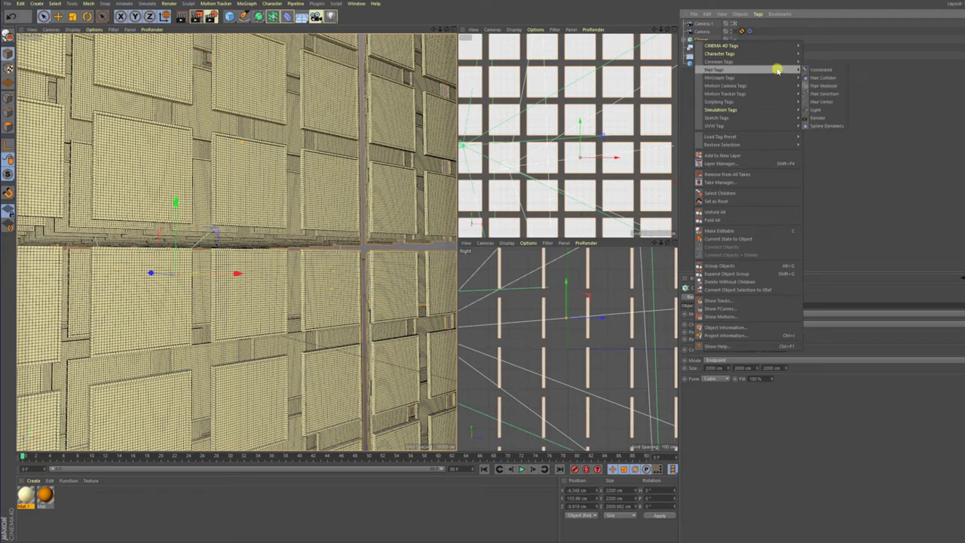
mouse_move(720, 54)
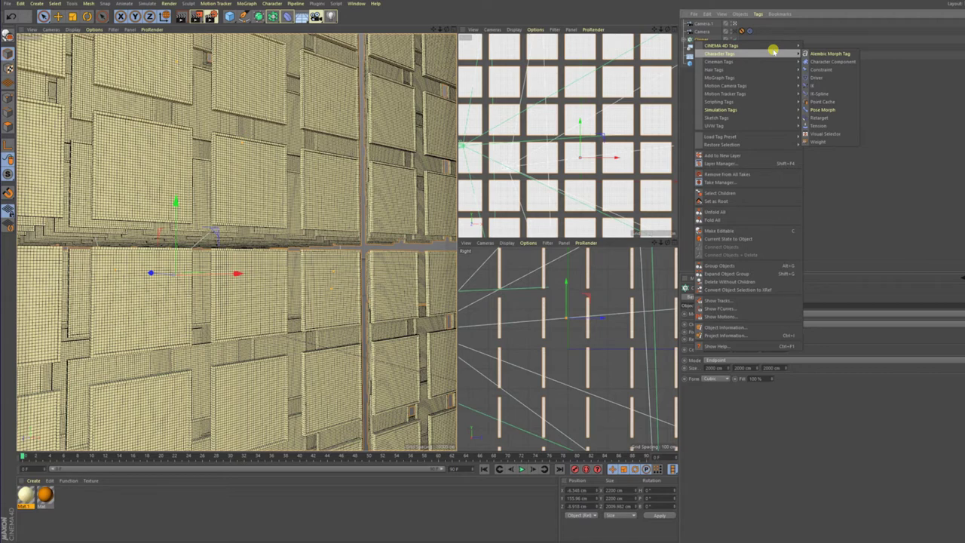
mouse_move(746, 45)
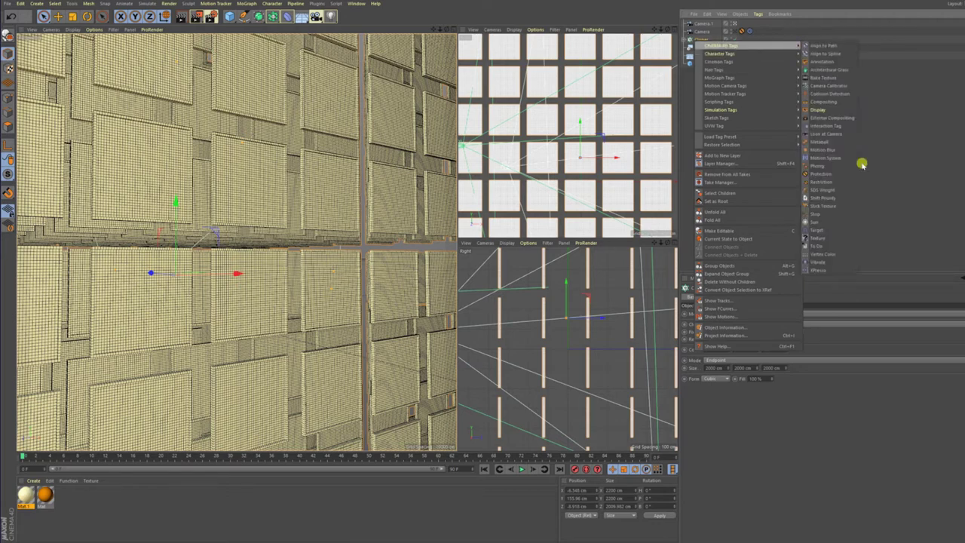
left_click(827, 261)
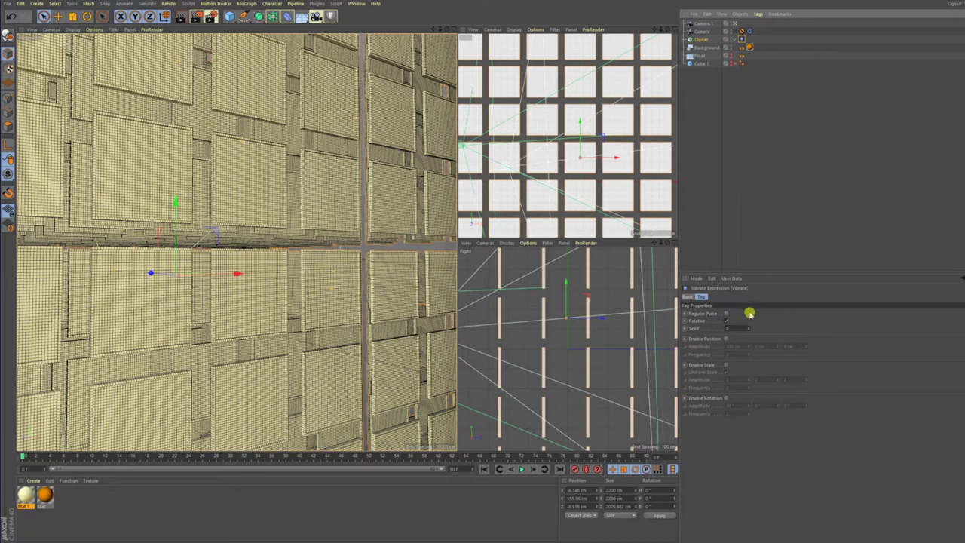
Enable Position and Rotation vibration on the Vibrate tag, previewing playback after each
left_click(520, 469)
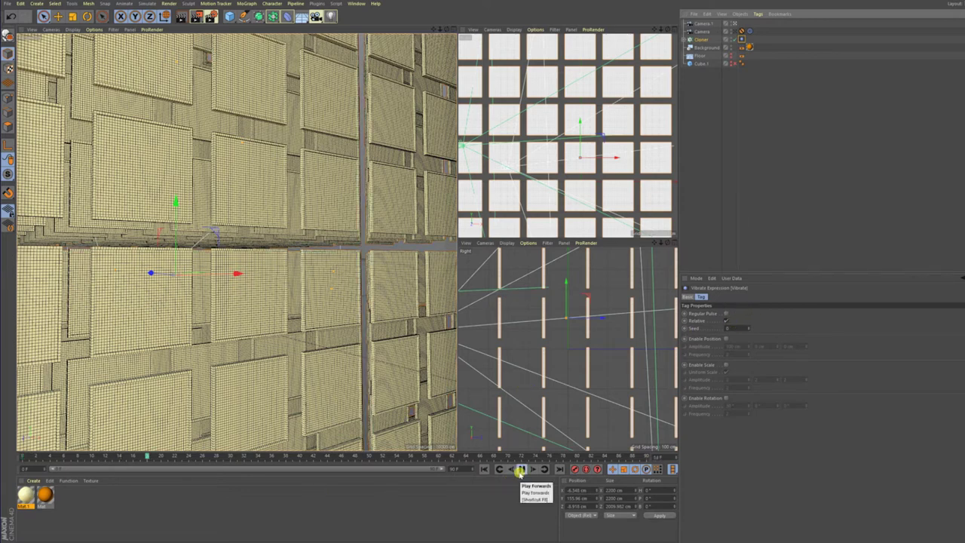
left_click(726, 338)
left_click(517, 470)
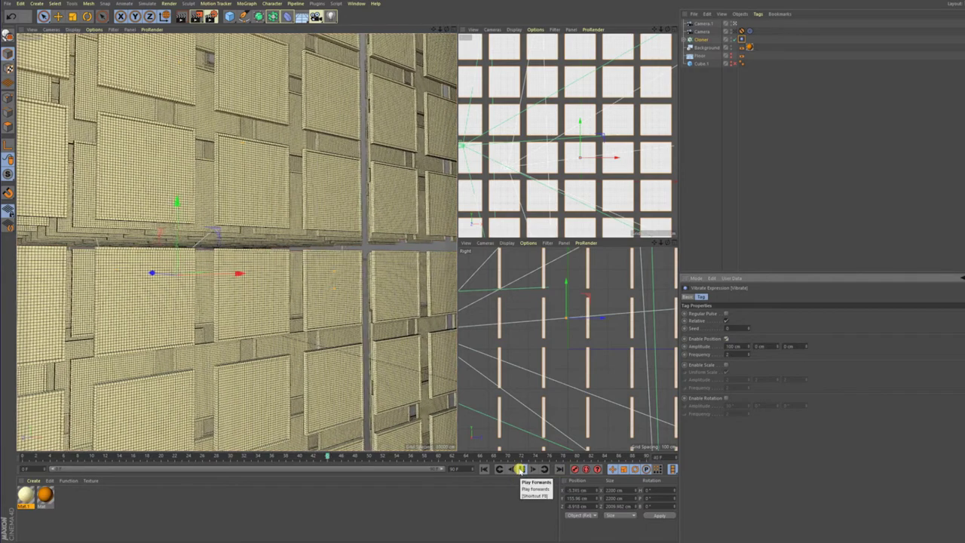
left_click(726, 398)
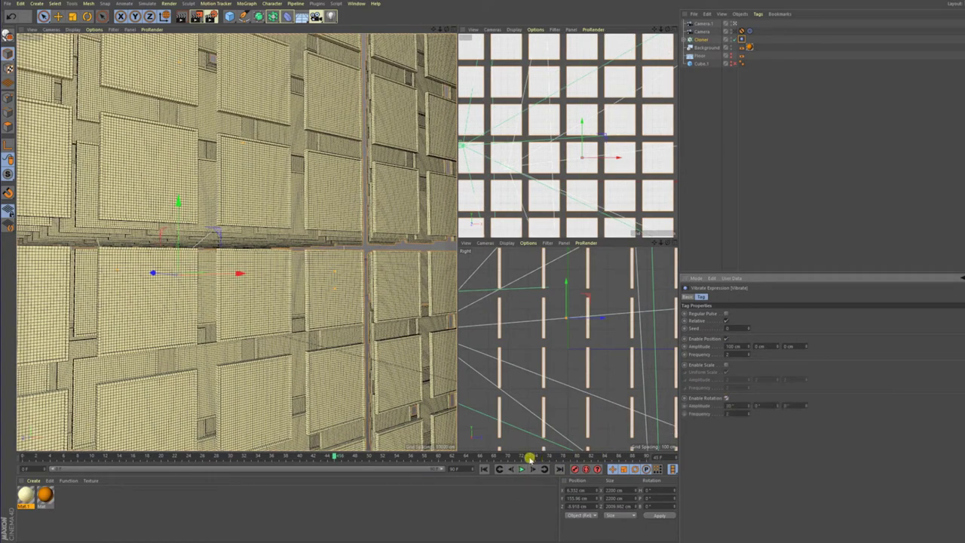
left_click(520, 469)
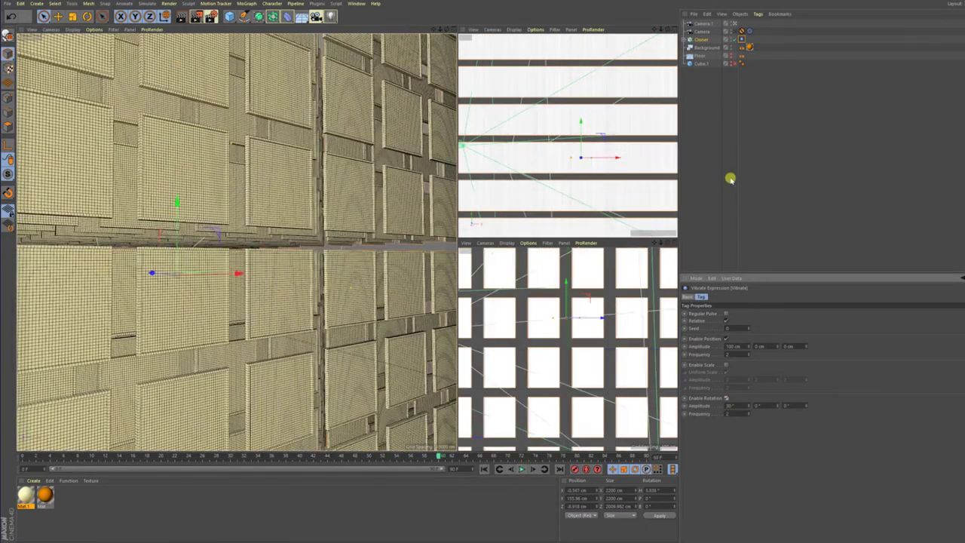
left_click(698, 39)
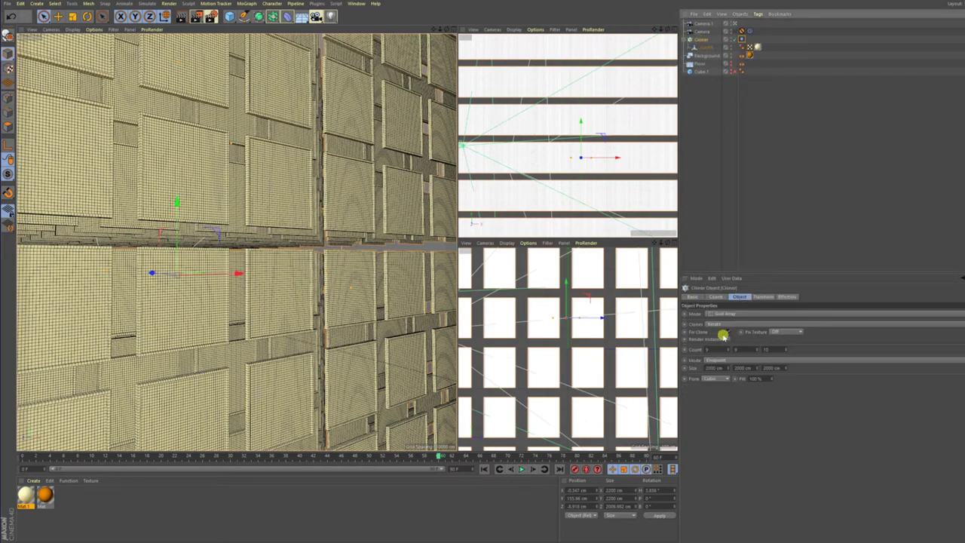
Turn off Fix Clone and preview the animation
left_click(726, 332)
left_click(520, 469)
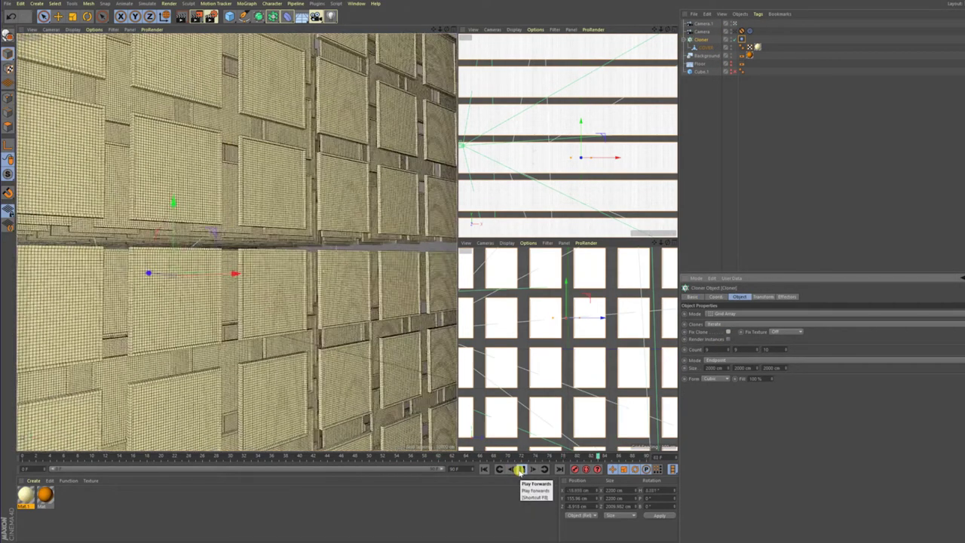
left_click(520, 469)
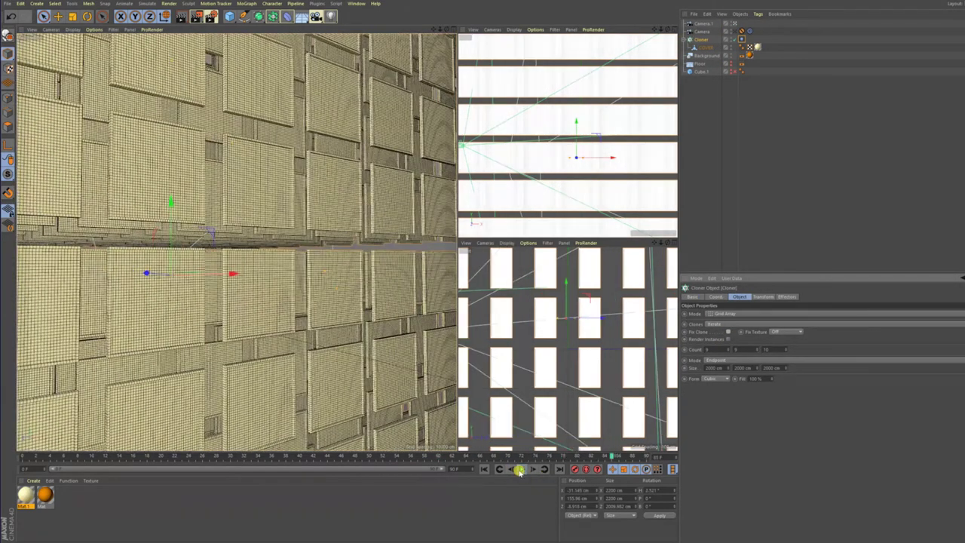
Test the Vibrate tag priority at Dynamics (R11.5), then set it back to Expression and preview
left_click(742, 38)
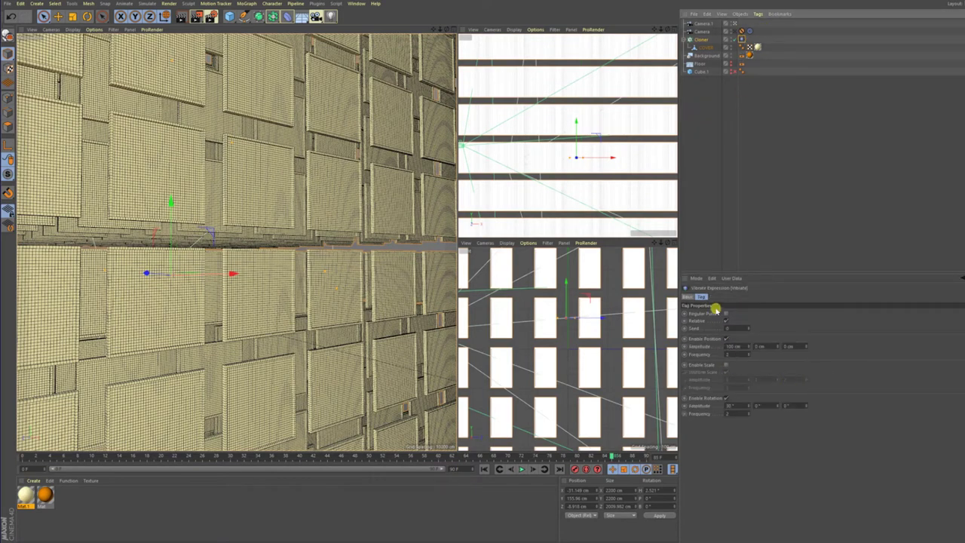
left_click(688, 297)
left_click(728, 330)
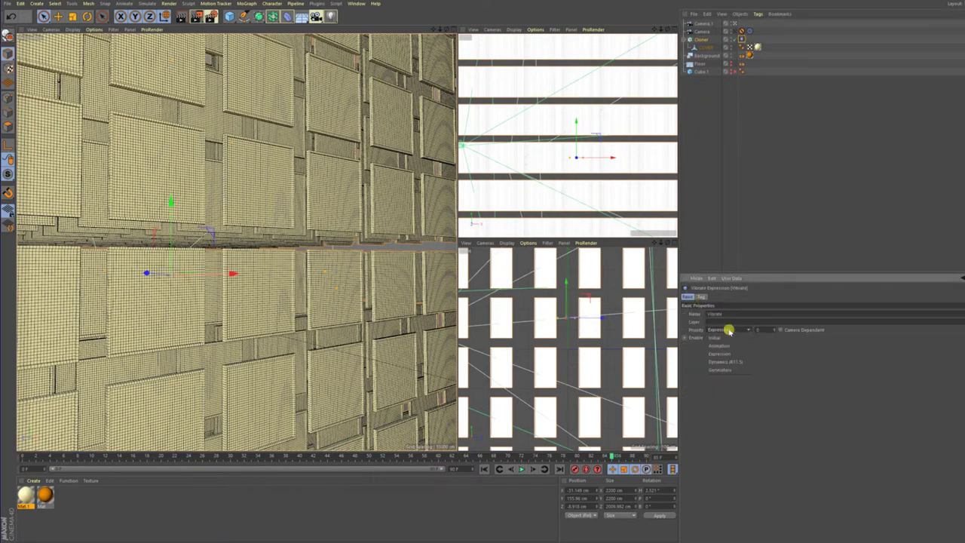
left_click(736, 362)
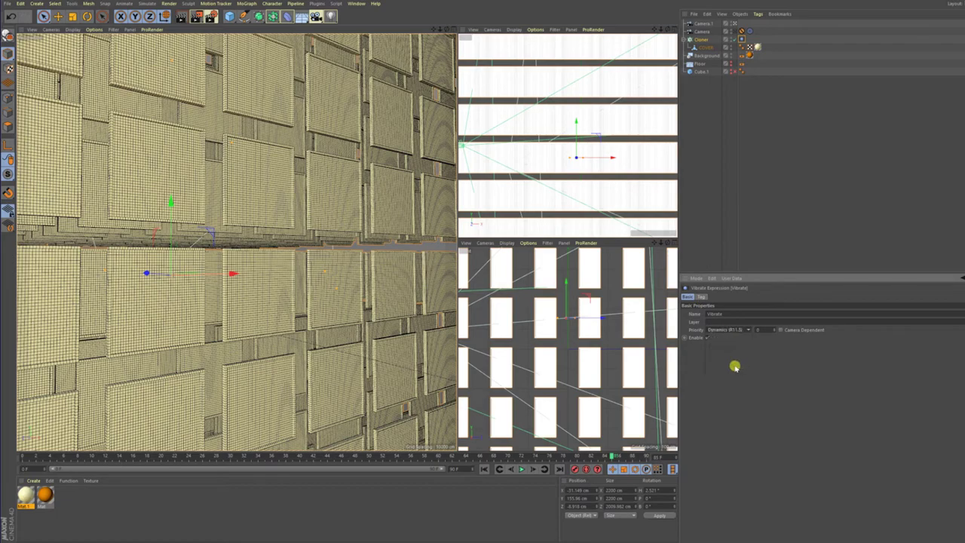
left_click(522, 469)
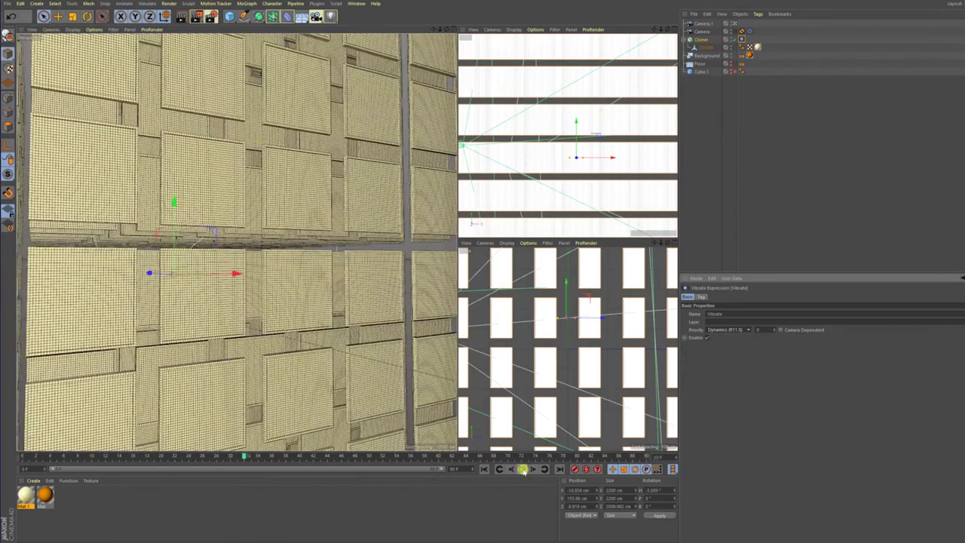
left_click(736, 331)
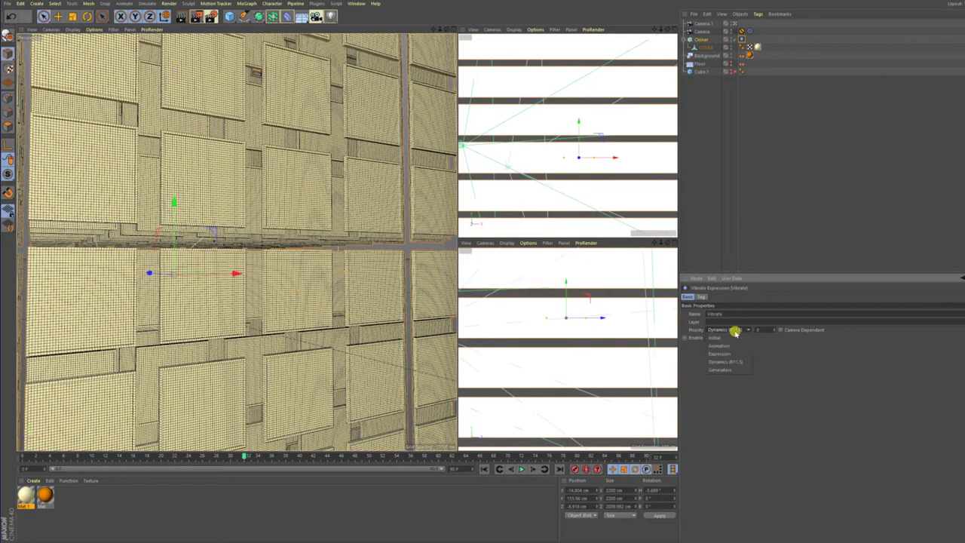
left_click(725, 353)
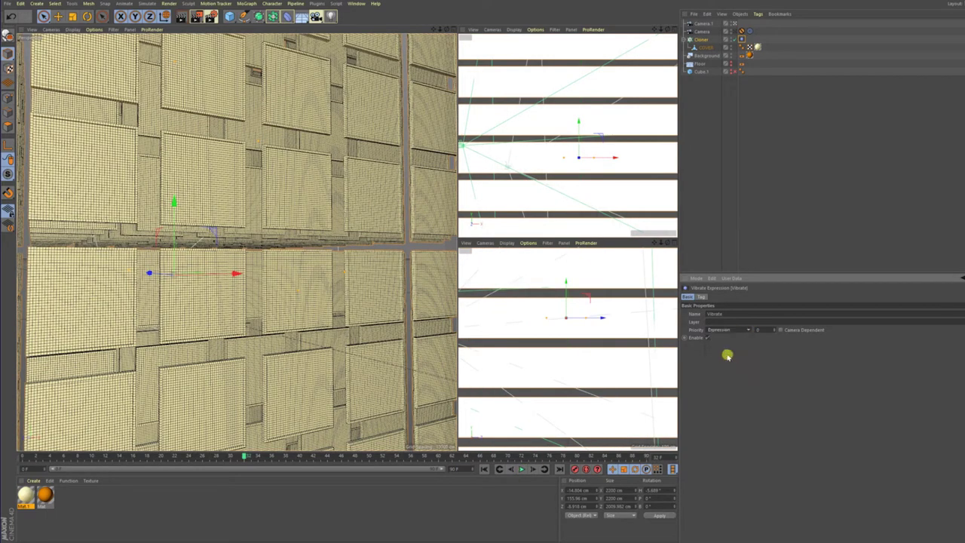
left_click(701, 297)
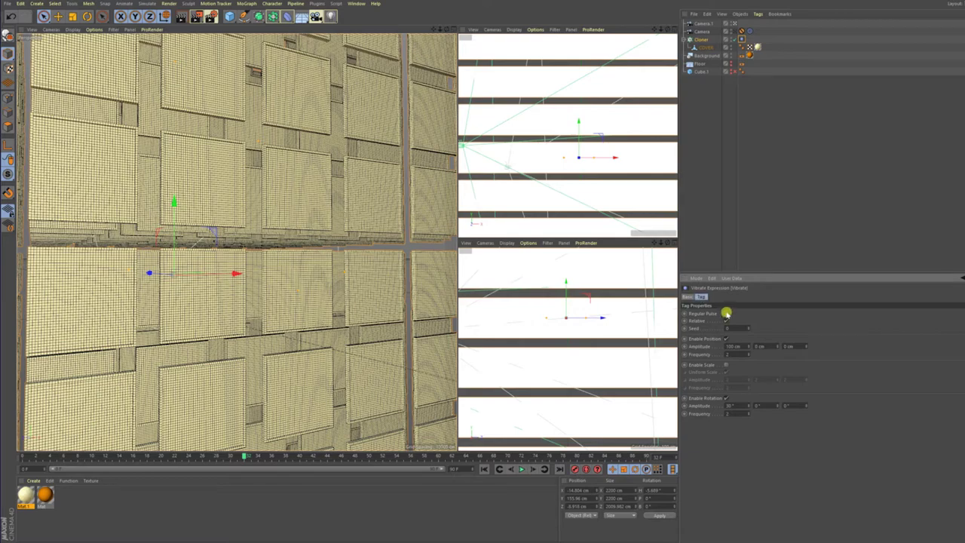
left_click(522, 469)
Uncheck Regular Pulse so the vibration is irregular, and preview it
left_click(728, 322)
left_click(726, 315)
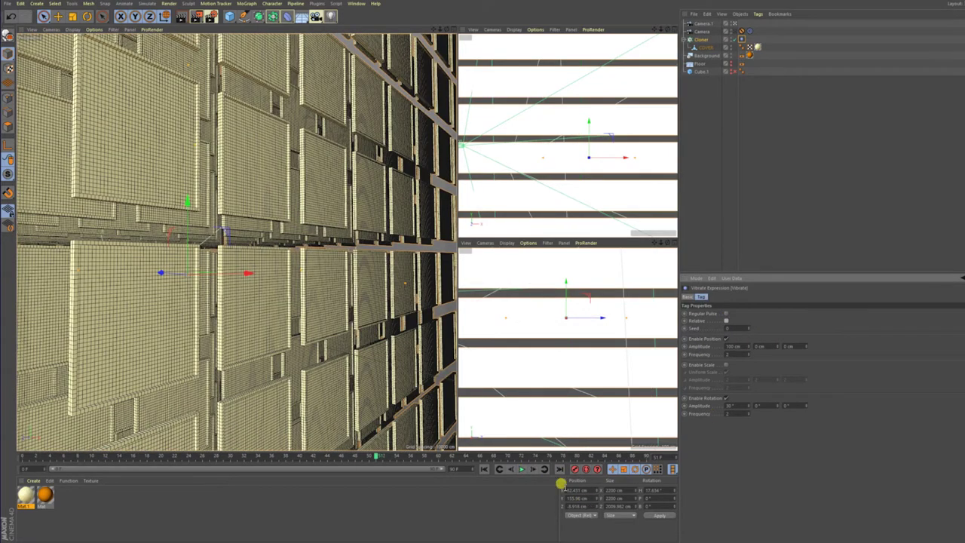
left_click(523, 469)
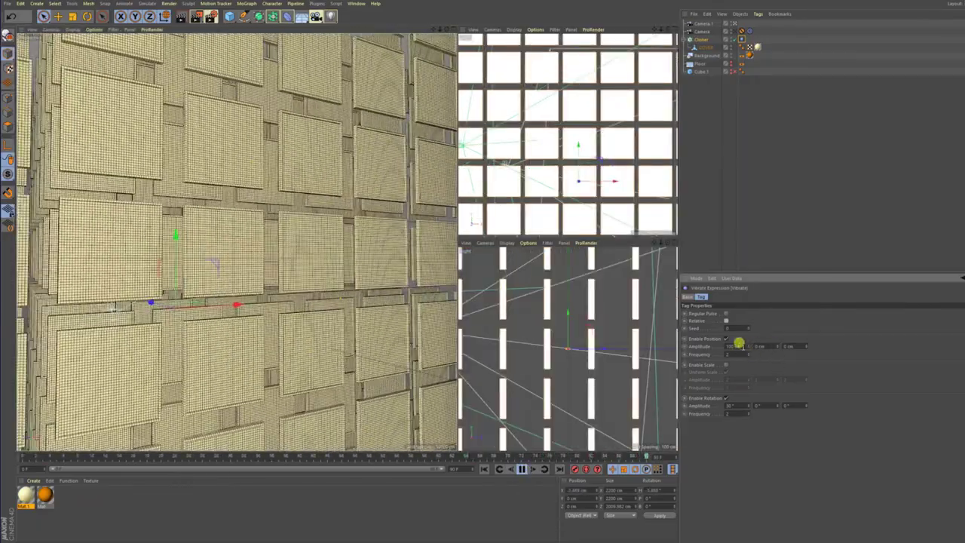
Set Position Amplitude X, Y, Z to 10 cm and Frequency to 2, then preview
left_click_drag(739, 343, 722, 347)
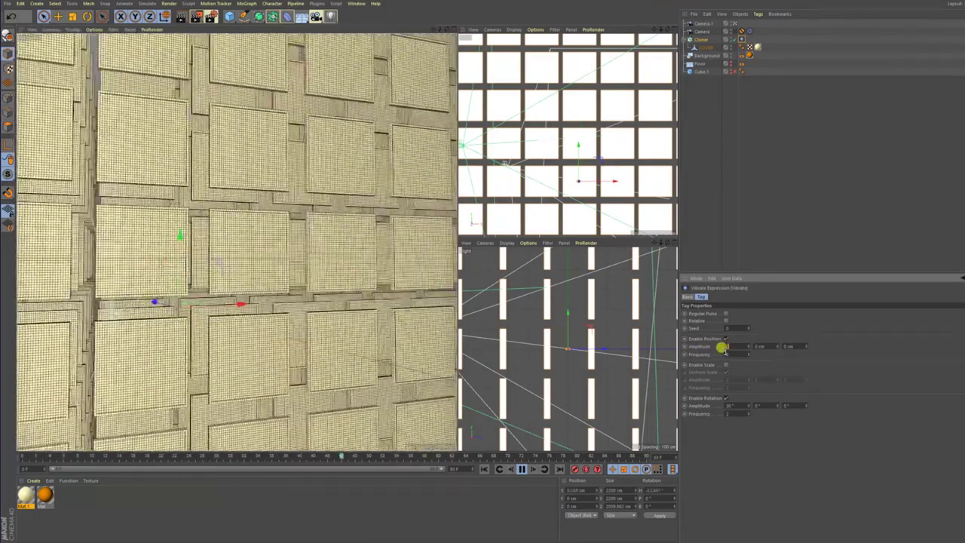
key("Tab")
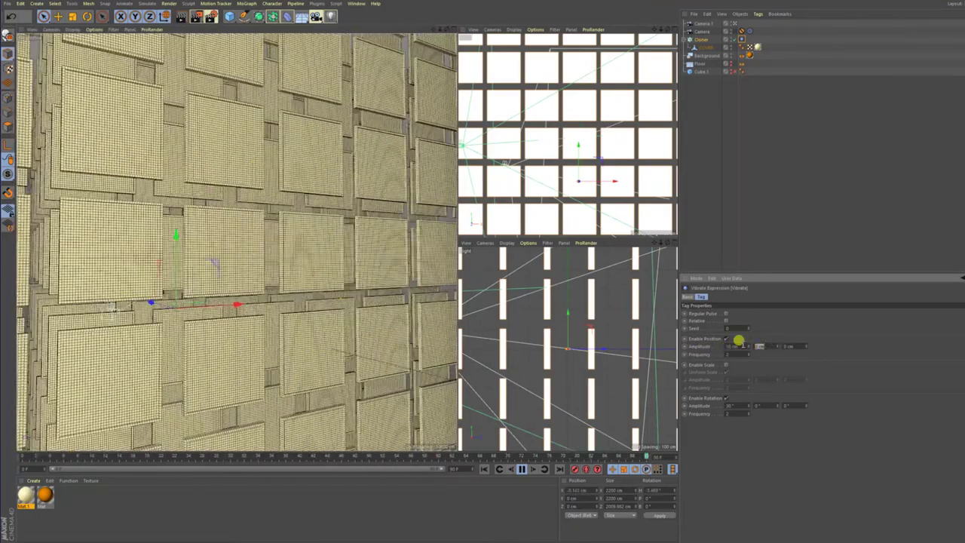
type("10")
key("Tab")
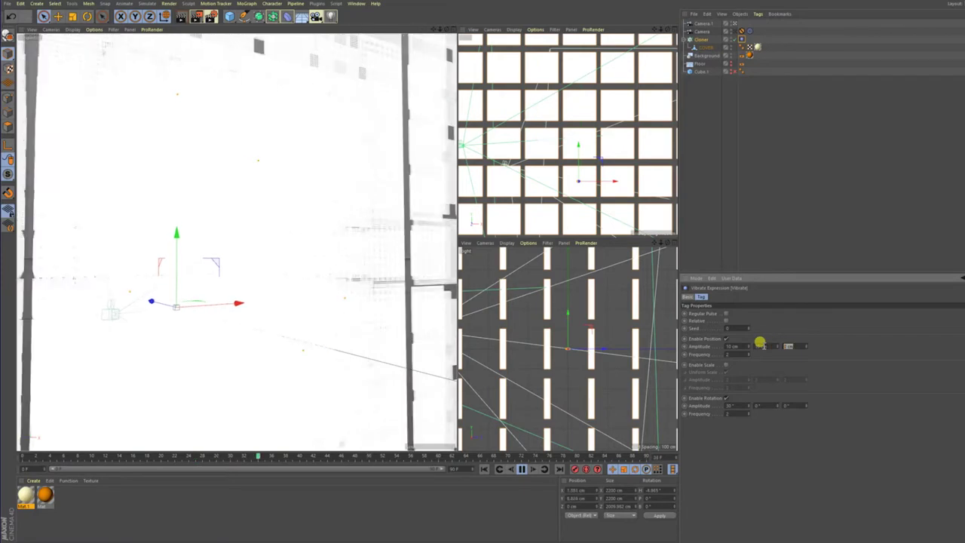
type("10")
key("Tab")
type("2")
key("Return")
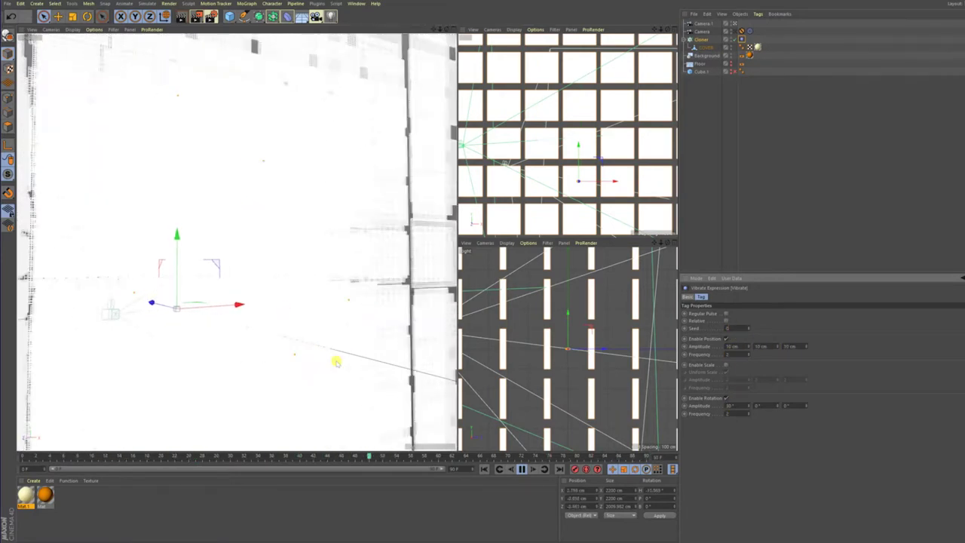
left_click(522, 469)
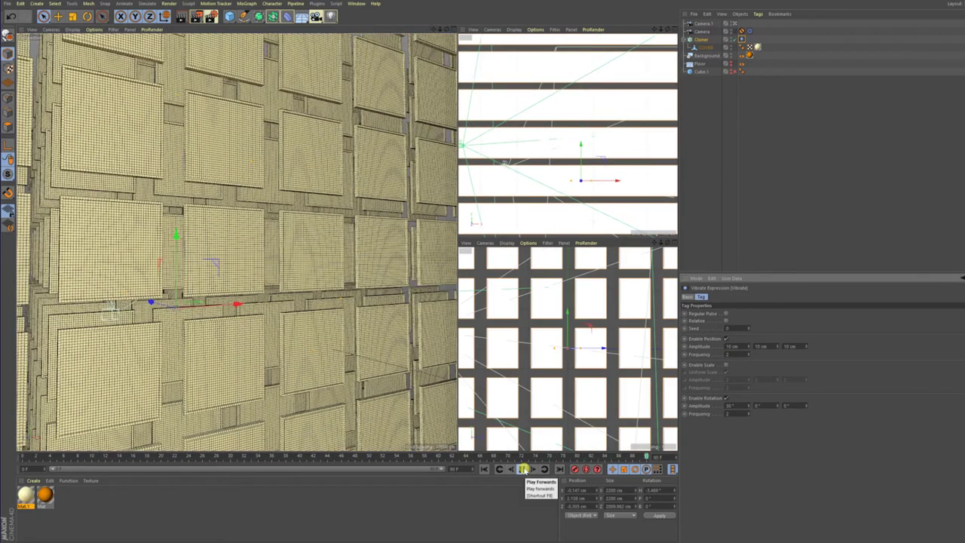
left_click(522, 469)
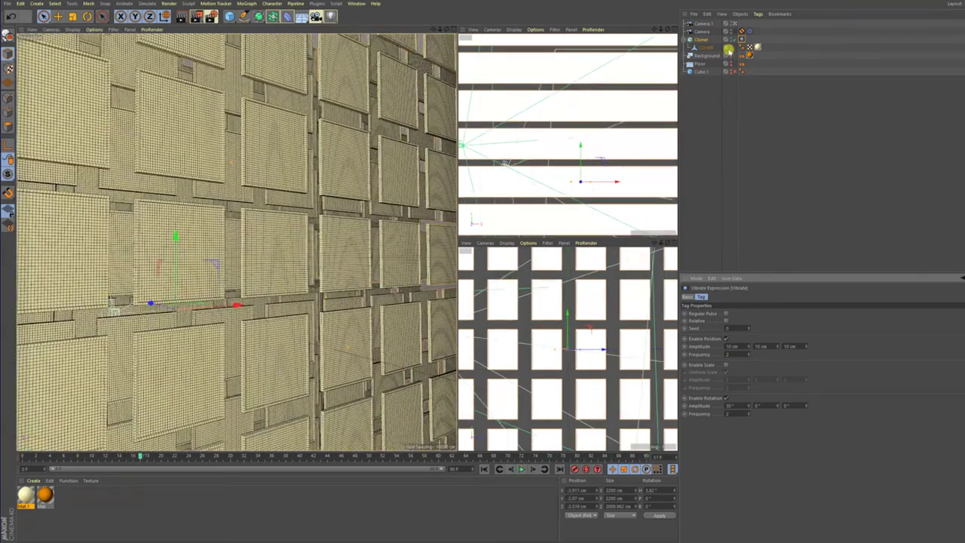
left_click(8, 4)
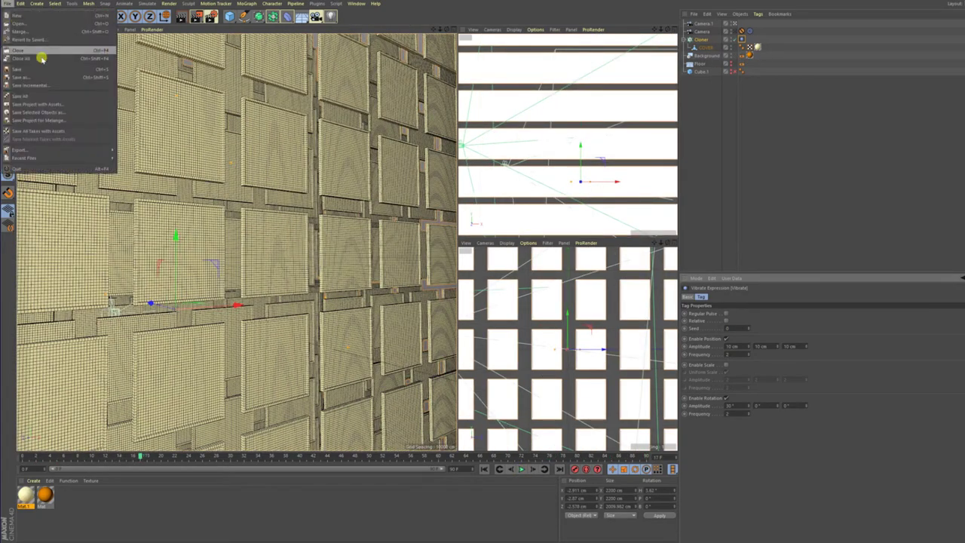
Save the scene as 'Yedid nafesh render' in a new folder of that name on drive F
left_click(30, 69)
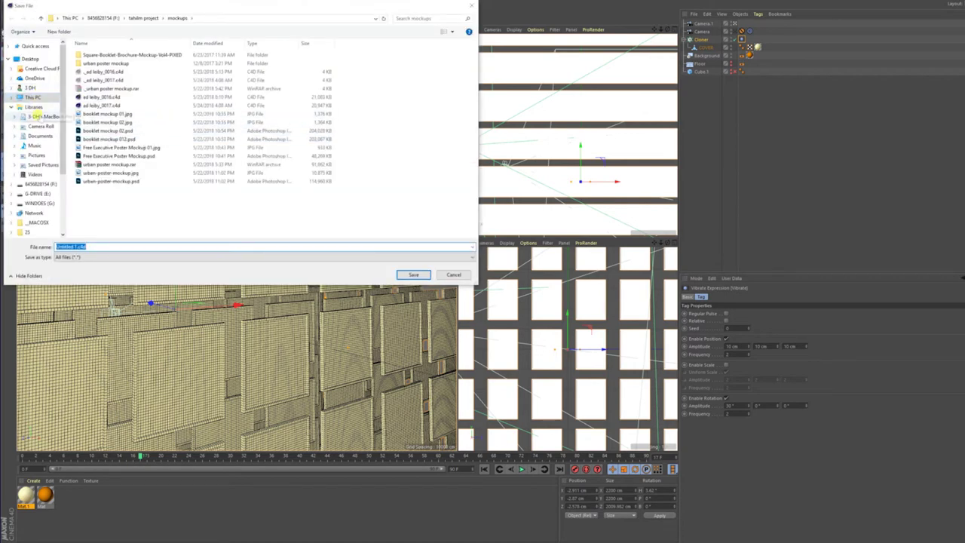
left_click(41, 184)
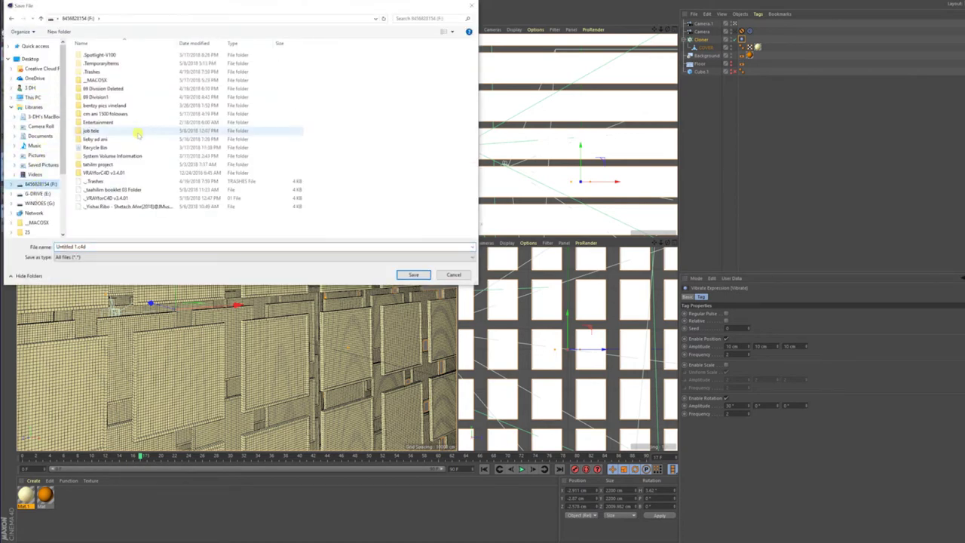
right_click(157, 224)
mouse_move(177, 318)
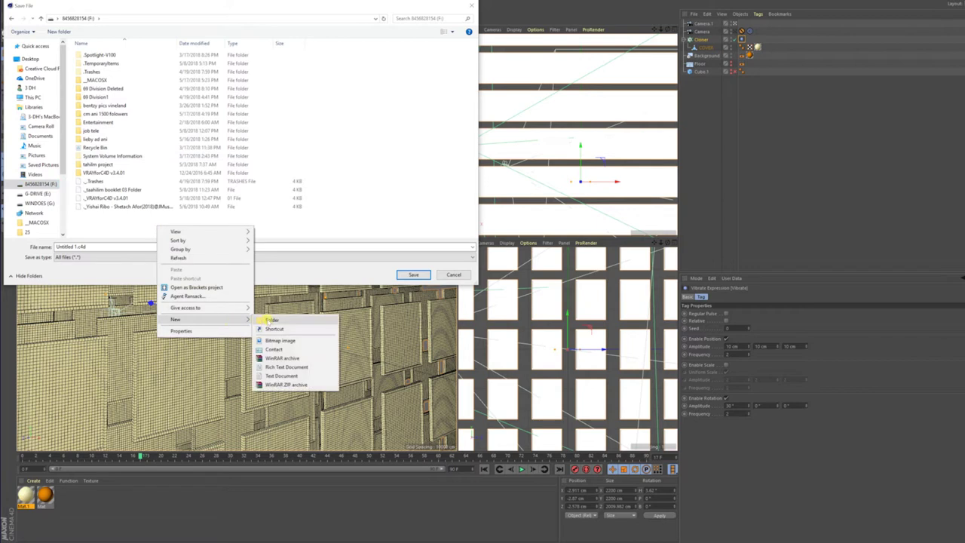
left_click(270, 320)
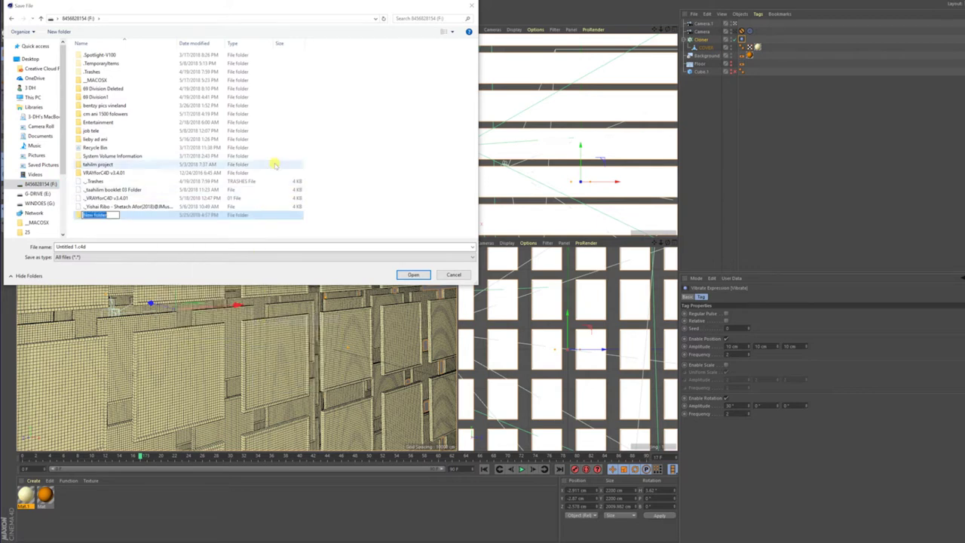
type("V")
key("Return")
double_click(234, 216)
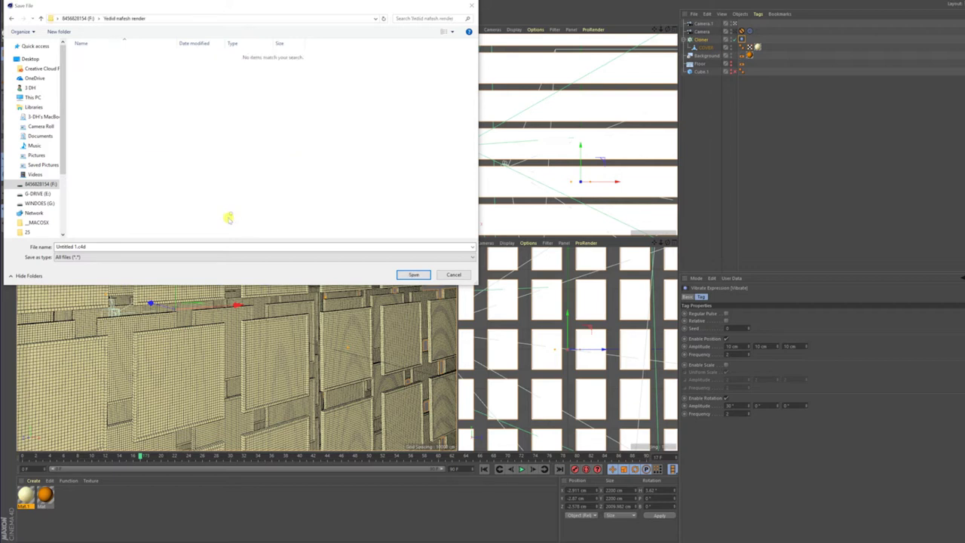
left_click(72, 246)
left_click(73, 247)
key("Return")
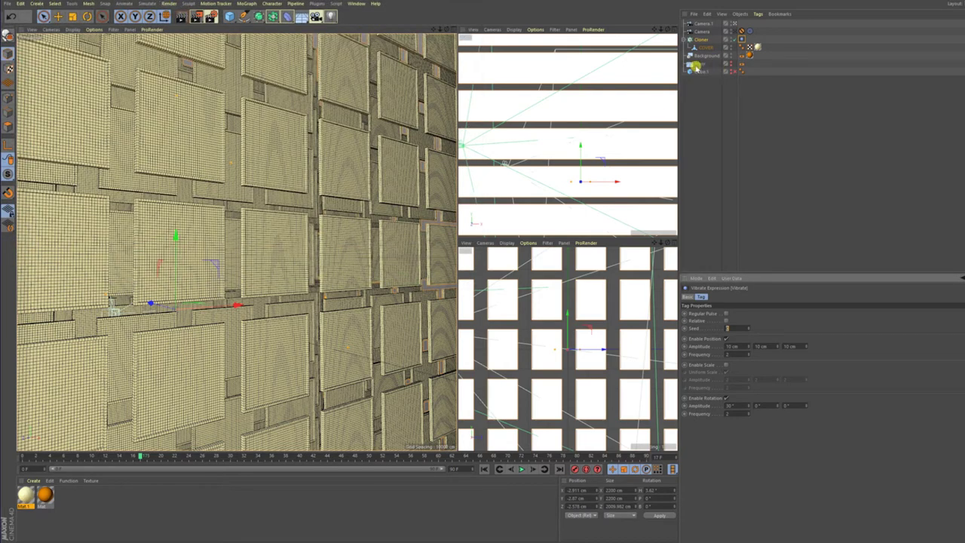
Reselect the COVER panel's Vibrate tag and play the animation to watch the panels jitter
left_click(705, 46)
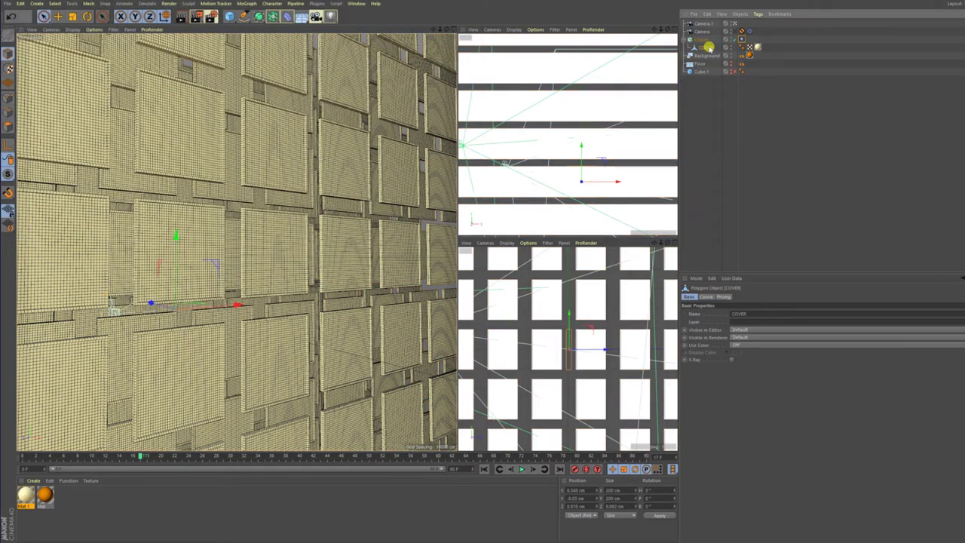
left_click(757, 47)
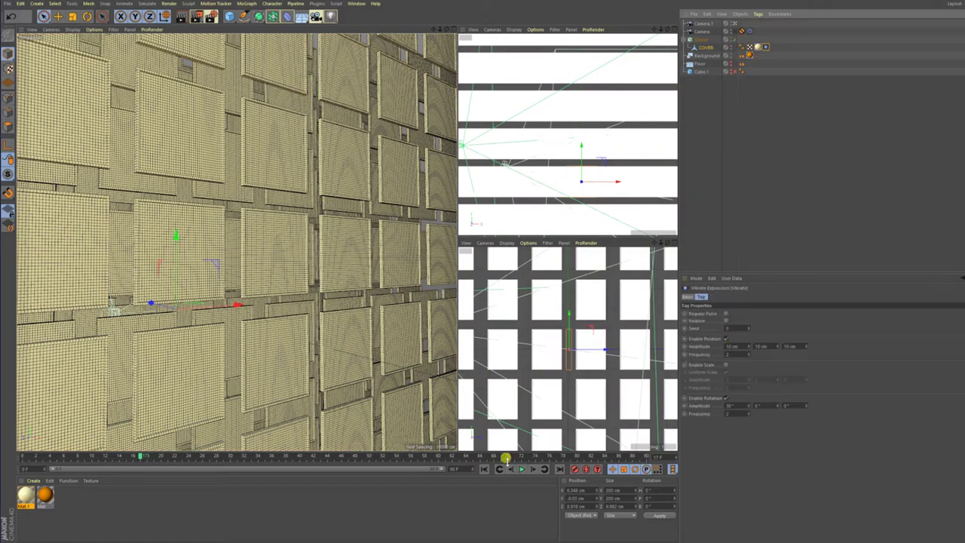
left_click(519, 469)
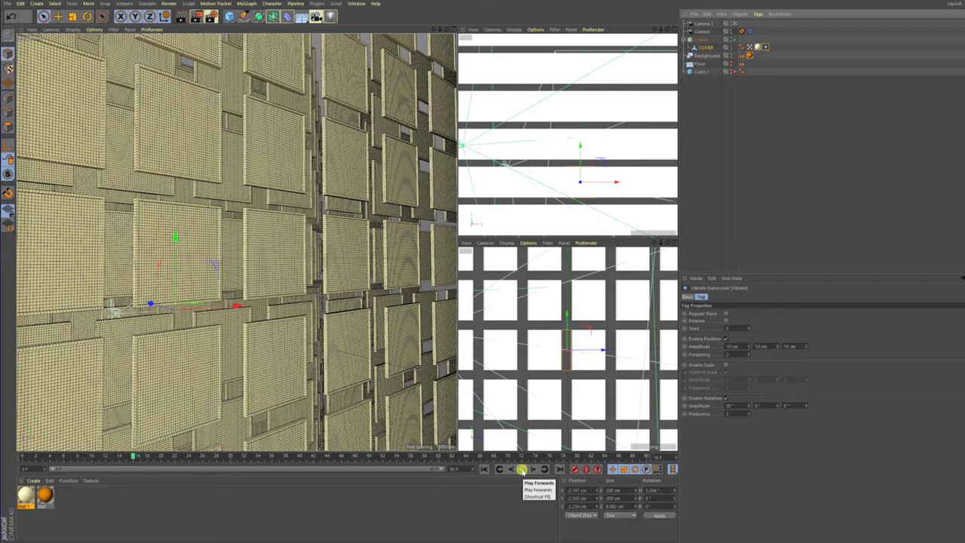
Leave the camera view and orbit the editor view to see Camera.1 beside the panel wall
scroll(521, 151, "down", 5)
scroll(536, 151, "down", 3)
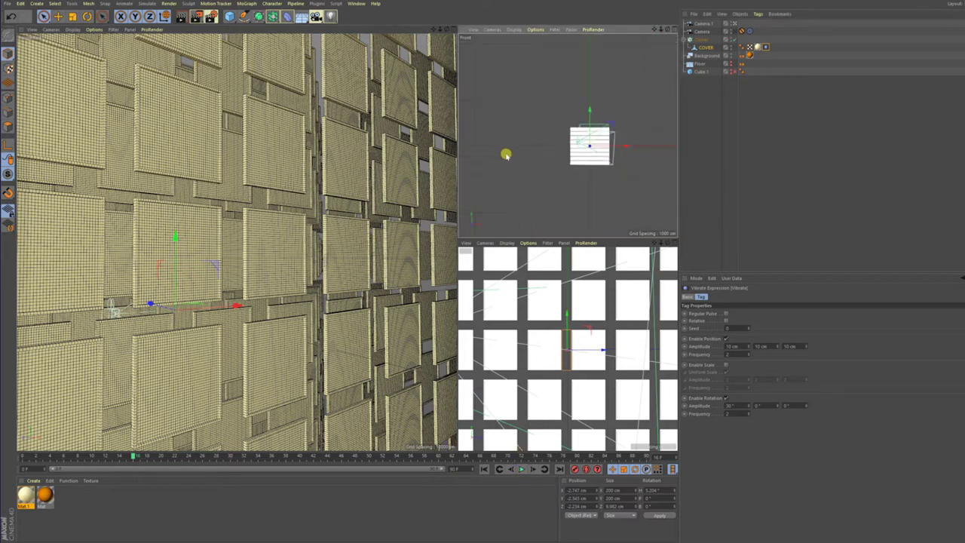
scroll(543, 369, "down", 3)
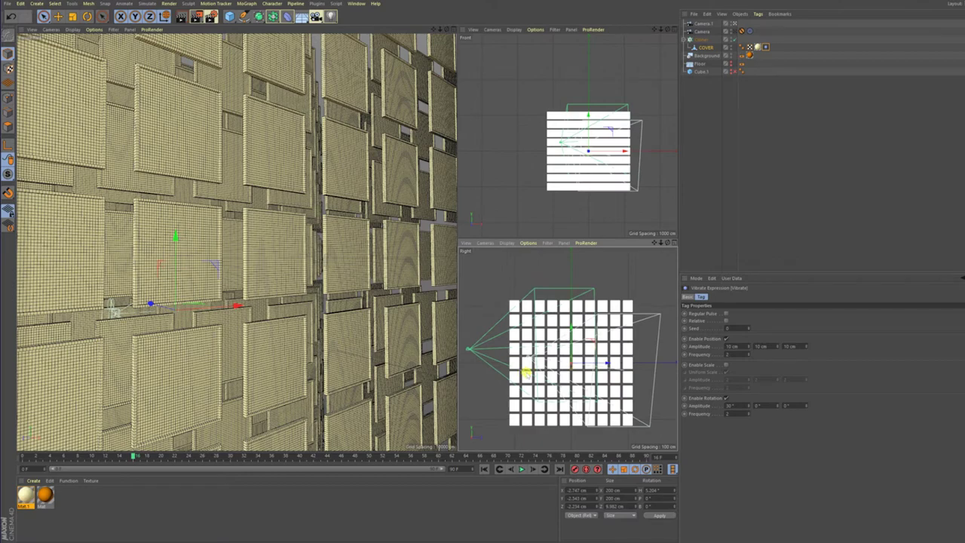
left_click(733, 30)
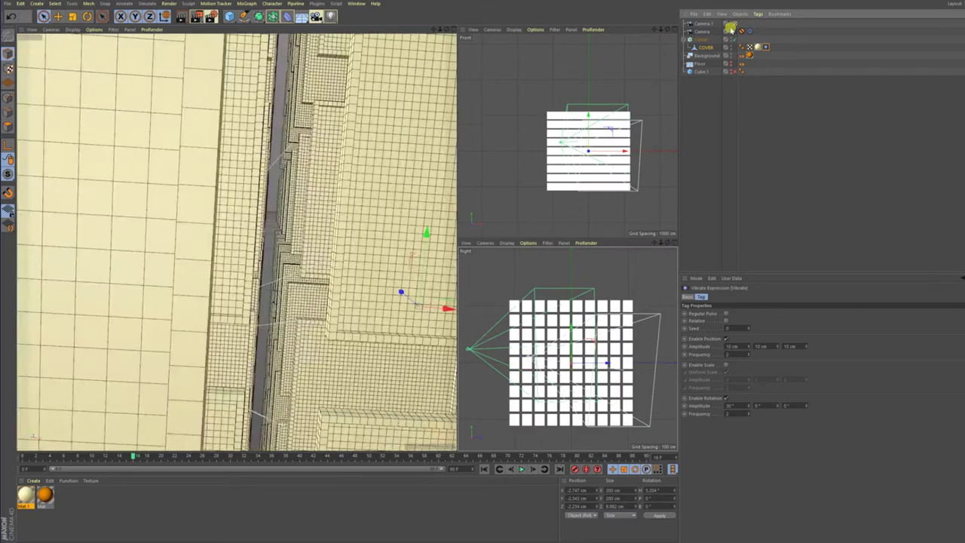
left_click_drag(302, 256, 172, 276, "alt")
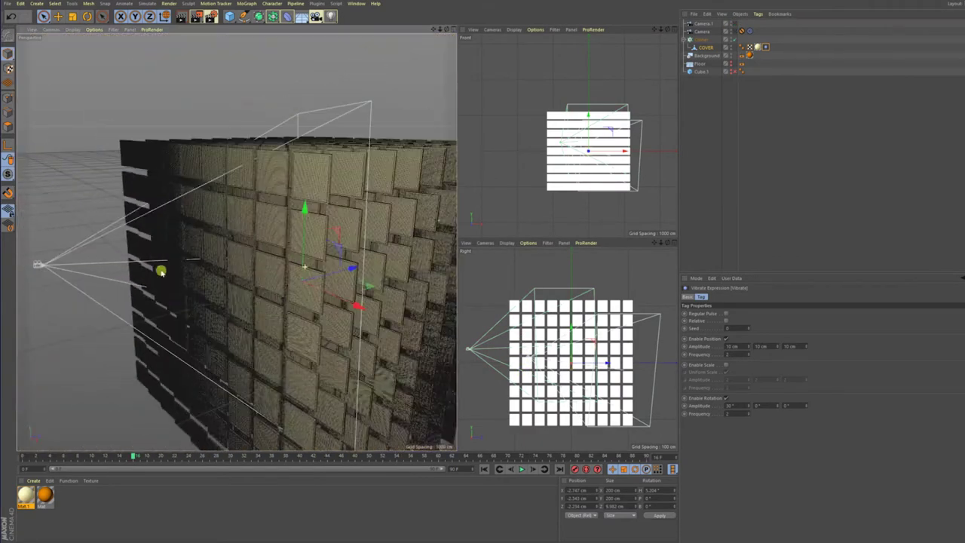
mouse_move(366, 243)
left_mouse_down("alt")
mouse_move(306, 263)
mouse_move(344, 268)
mouse_move(291, 276)
mouse_move(377, 228)
mouse_move(257, 273)
mouse_move(242, 323)
mouse_move(302, 384)
mouse_move(319, 387)
mouse_move(337, 336)
mouse_move(282, 339)
mouse_move(261, 359)
mouse_move(421, 179)
left_mouse_up("alt")
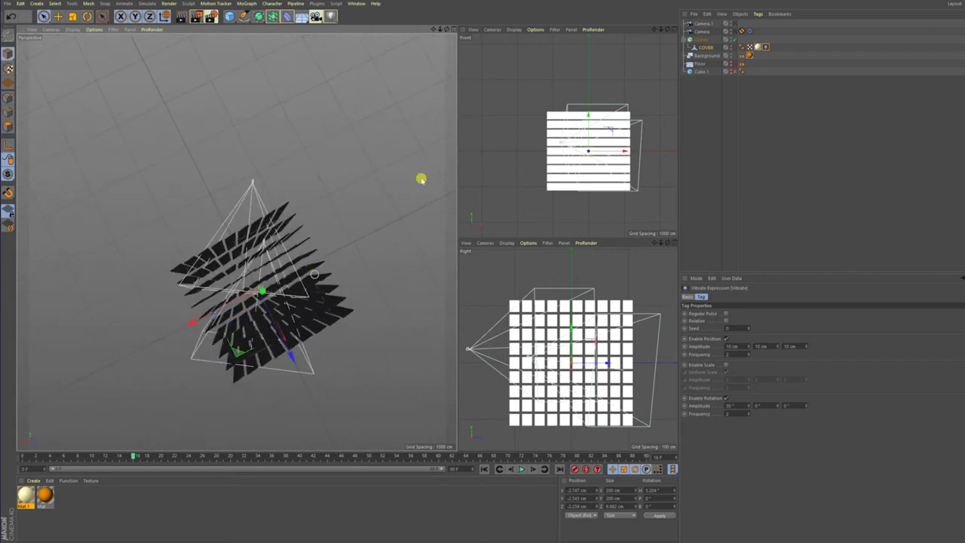
Select Camera.1 and move it to a new position relative to the panels
left_click(701, 23)
key("e")
left_click_drag(301, 144, 313, 138)
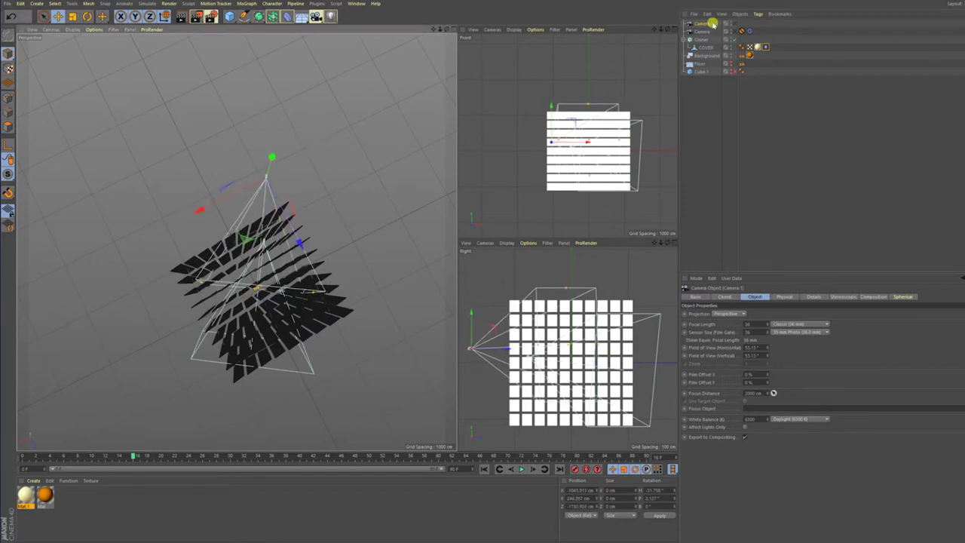
Frame a close-up of the panels through Camera.1, near X -713, Y 282, Z -1932 cm, heading -22°
left_click(734, 23)
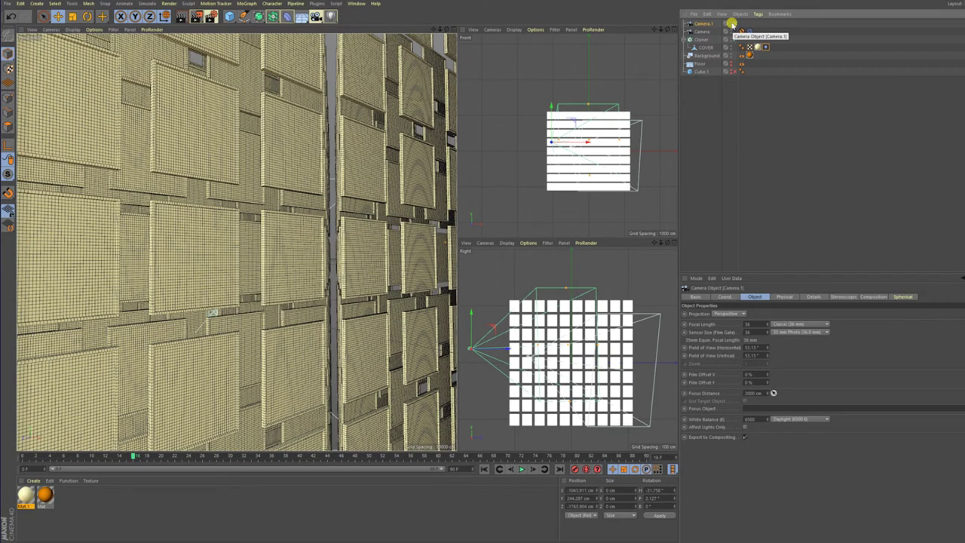
middle_click_drag(370, 226, 359, 249, "alt")
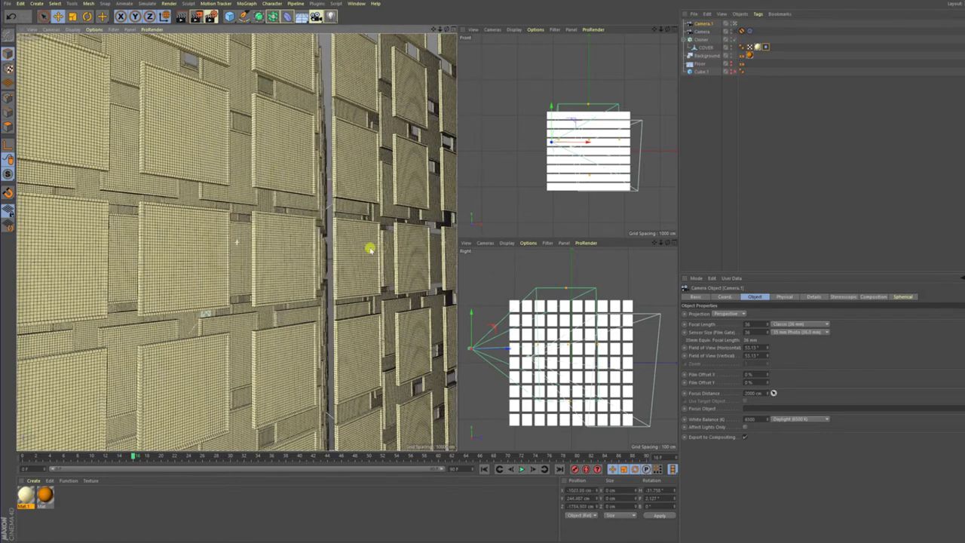
left_click_drag(359, 249, 359, 263, "alt")
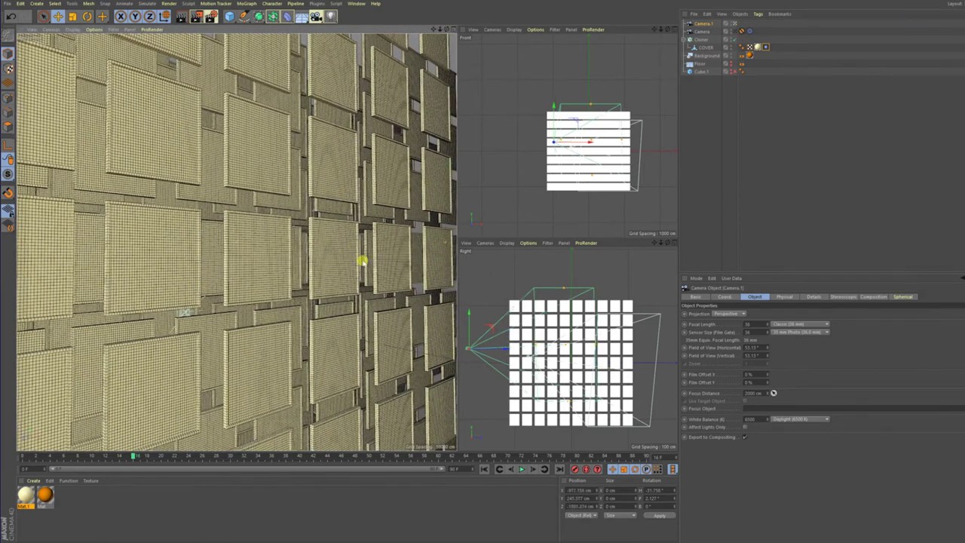
mouse_move(308, 231)
left_mouse_down("alt")
mouse_move(301, 248)
mouse_move(314, 249)
mouse_move(318, 219)
left_mouse_up("alt")
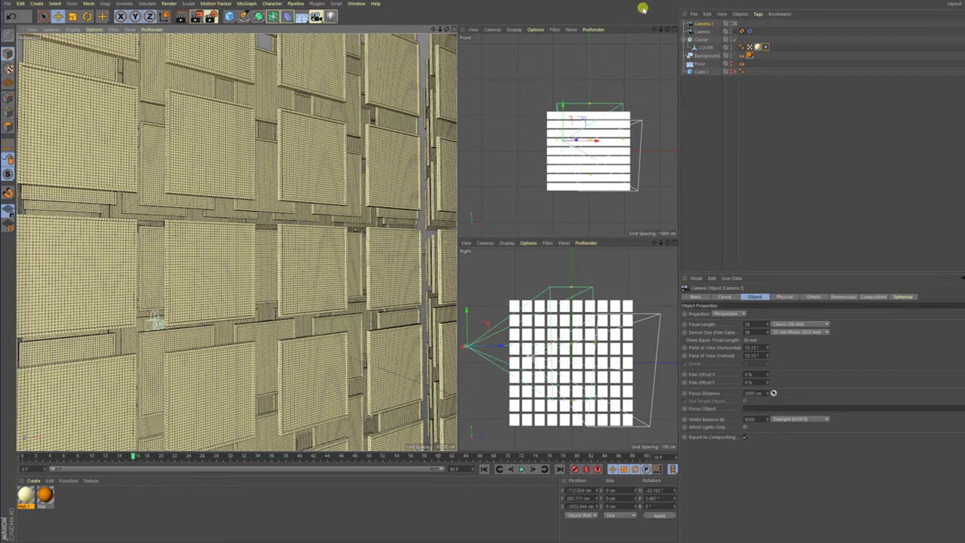
left_click(734, 23)
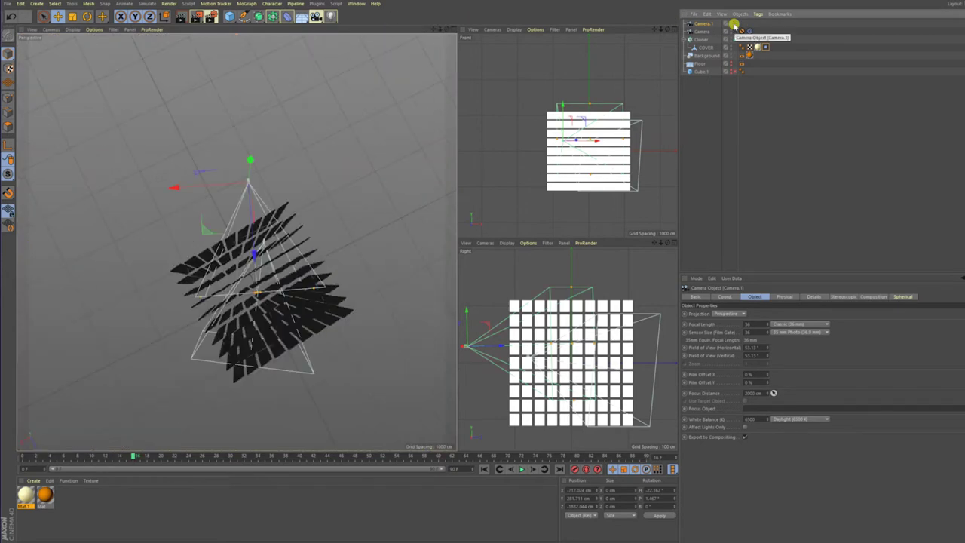
left_click(734, 23)
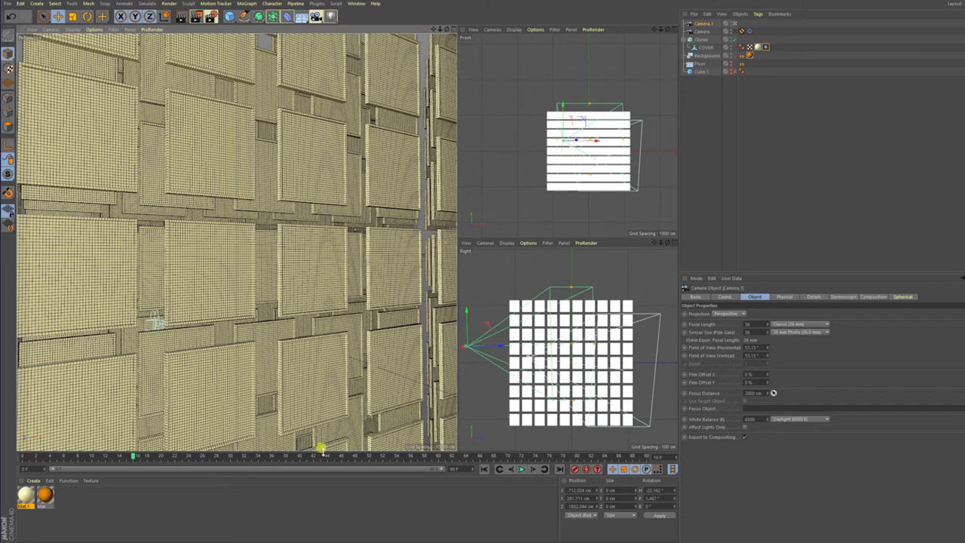
left_click(686, 38)
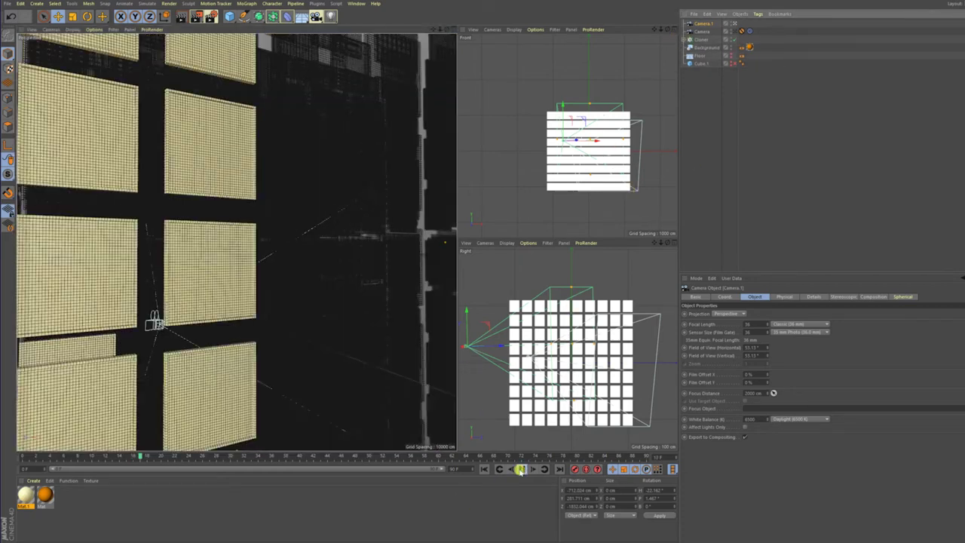
Switch the viewport to Gouraud Shading and preview the animation, stopping at frame 34
left_click(520, 469)
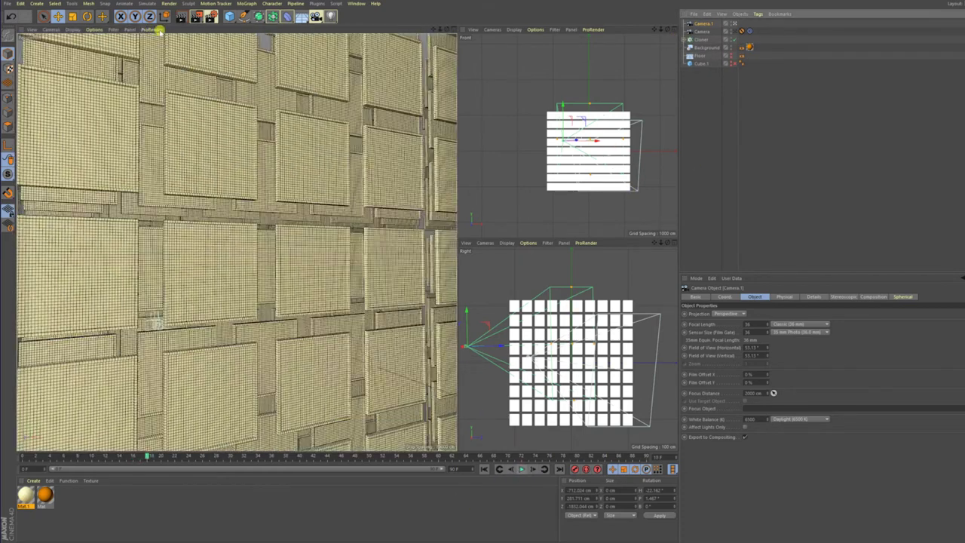
left_click(75, 29)
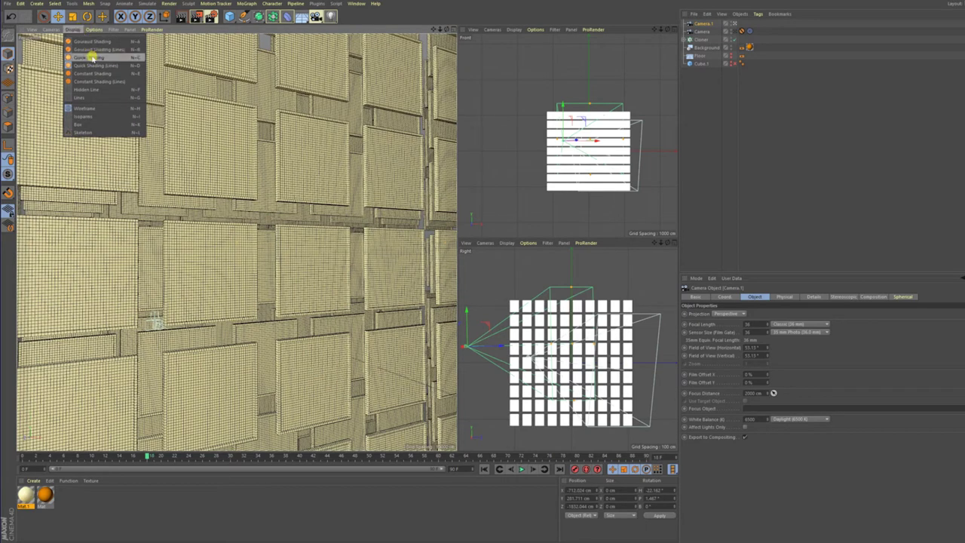
left_click(91, 42)
left_click(520, 469)
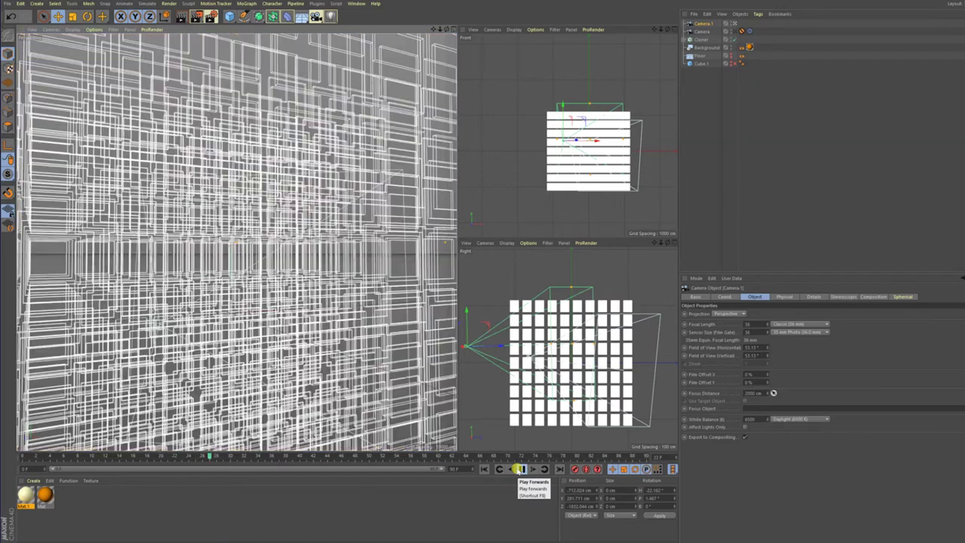
left_click(520, 469)
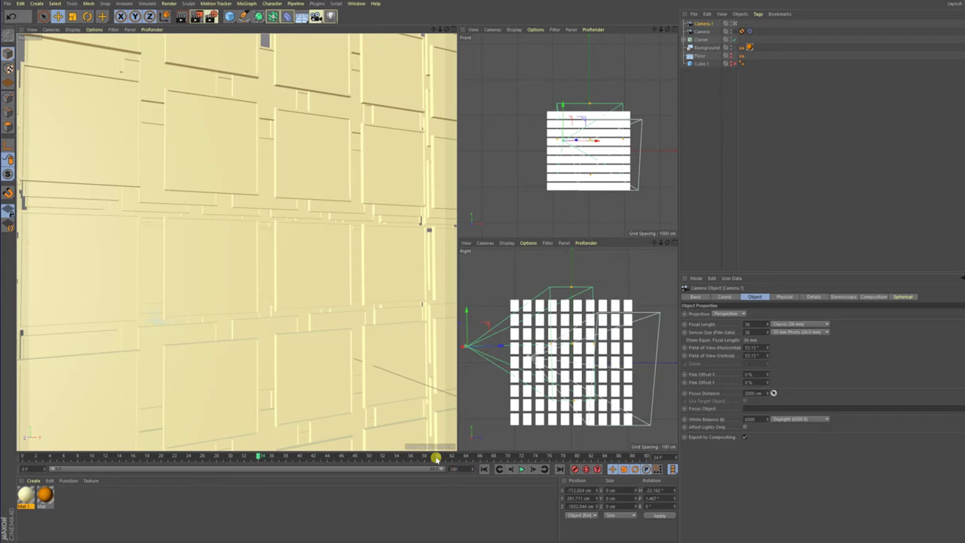
Set the animation's end frame to 180
double_click(456, 468)
type("180")
key("Return")
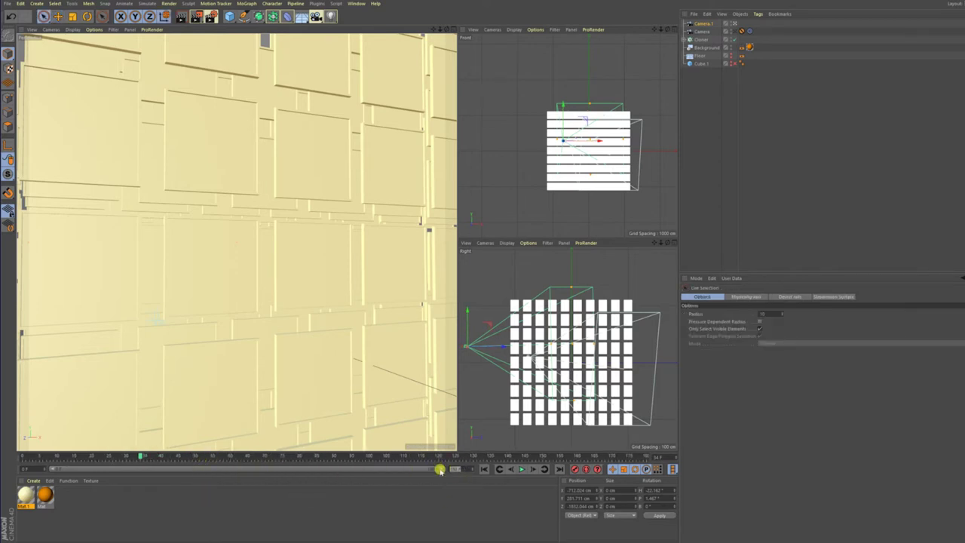
Show frames 0 to 120 on the timeline and preview the animation, stopping at frame 50
left_click_drag(438, 472, 442, 468)
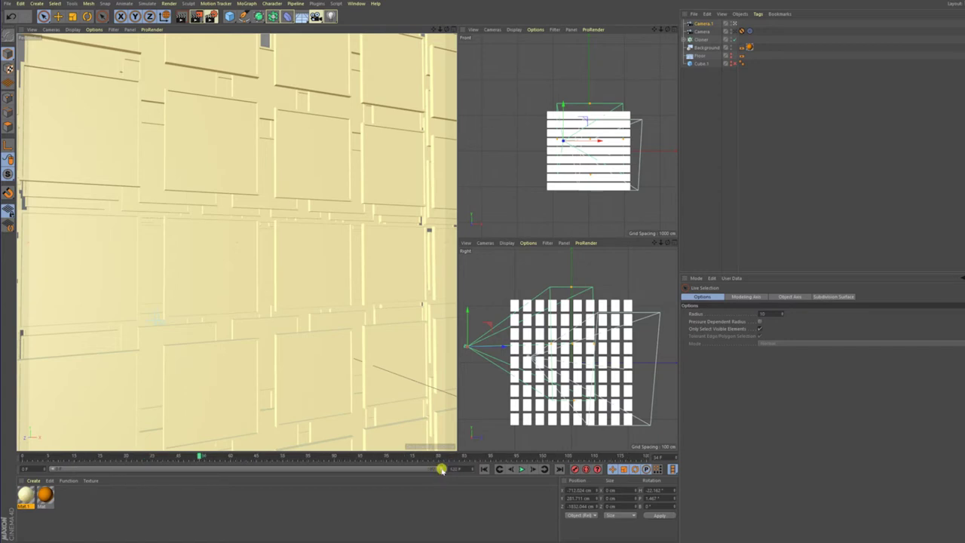
key("e")
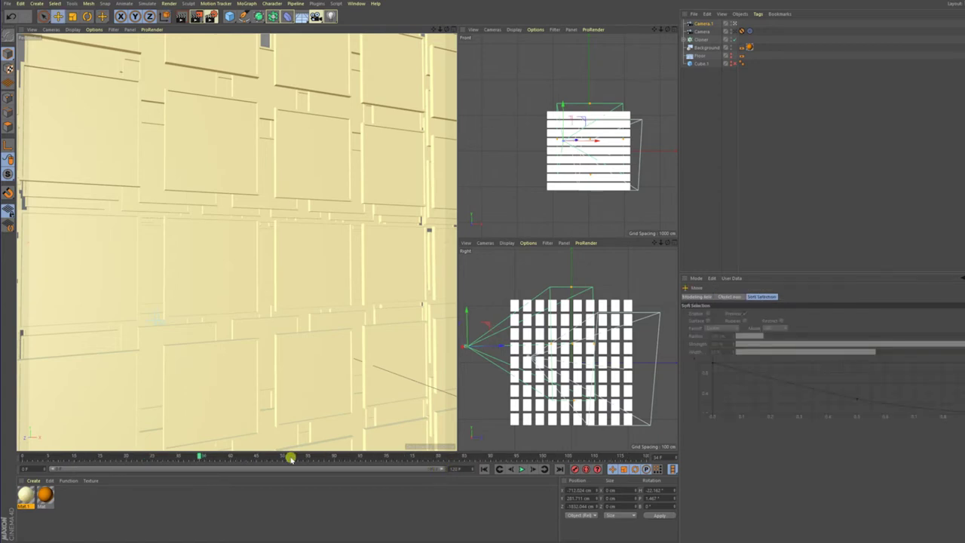
left_click(520, 469)
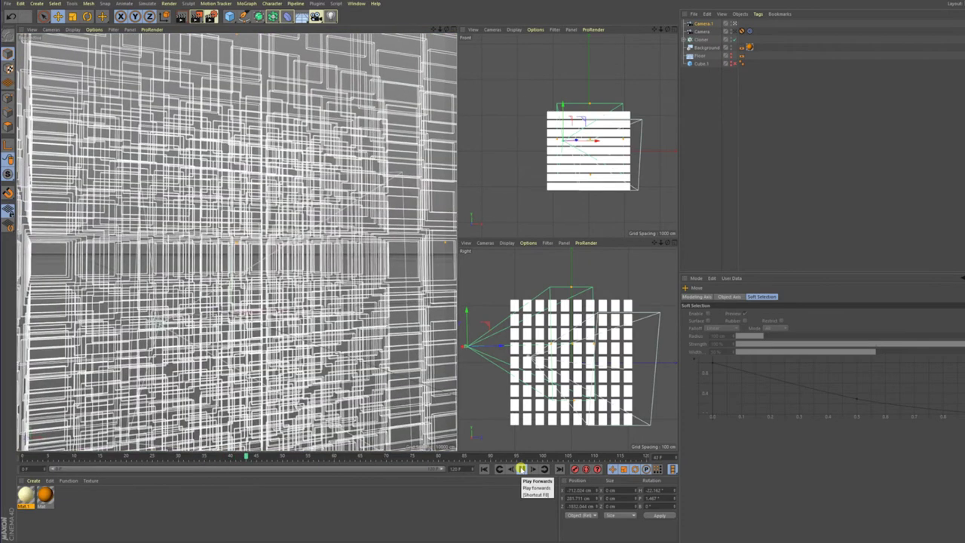
left_click(521, 469)
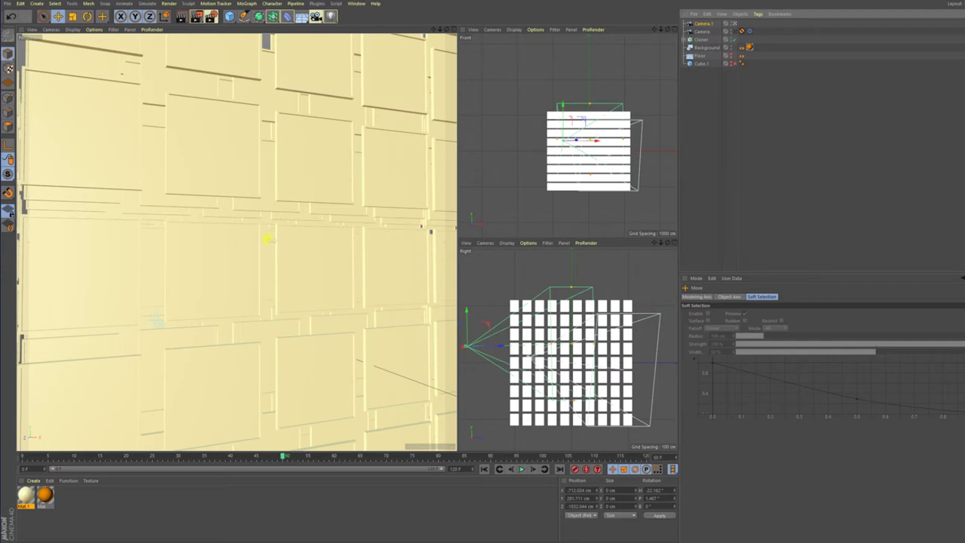
left_click(240, 126)
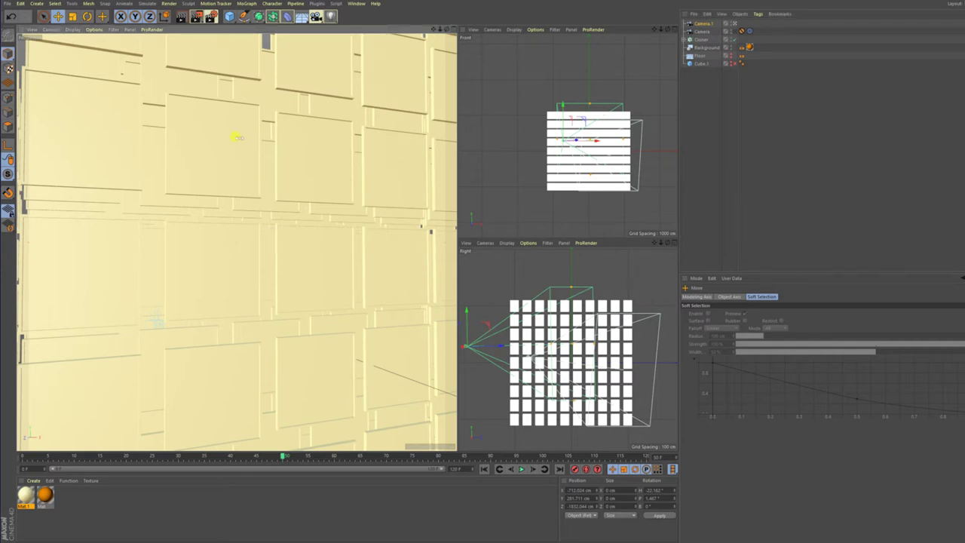
Rotate Camera.1 to a steep tilted angle looking along the pale yellow panel wall
key("r")
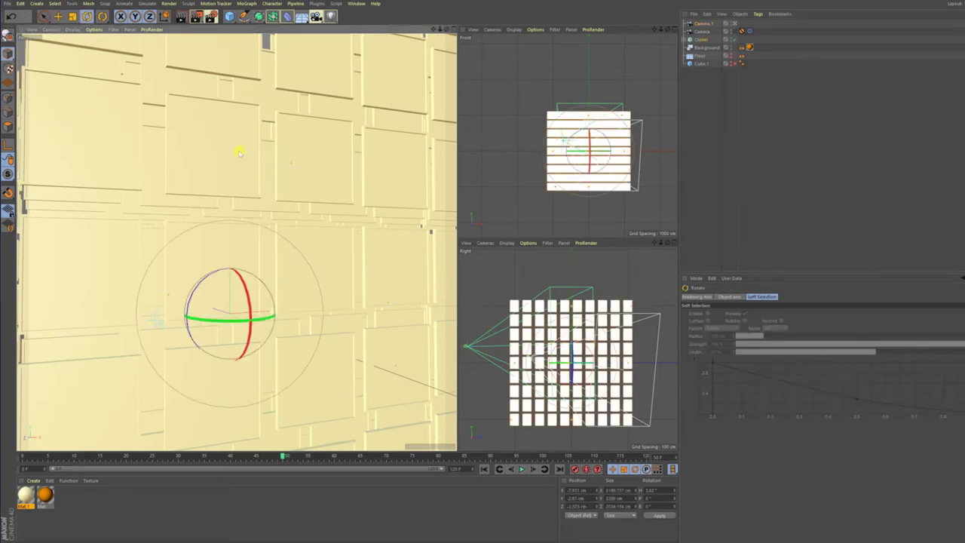
left_click_drag(239, 171, 349, 405)
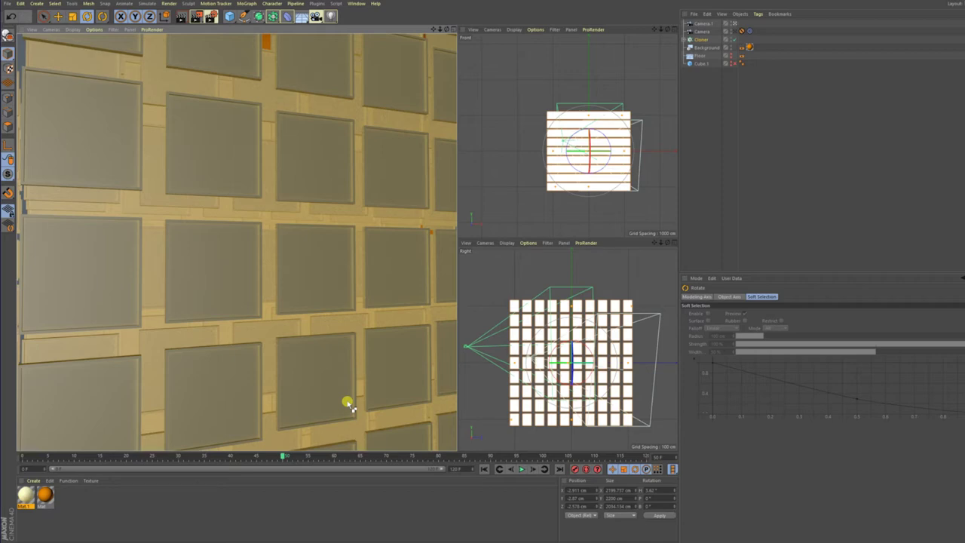
left_click_drag(335, 323, 313, 321)
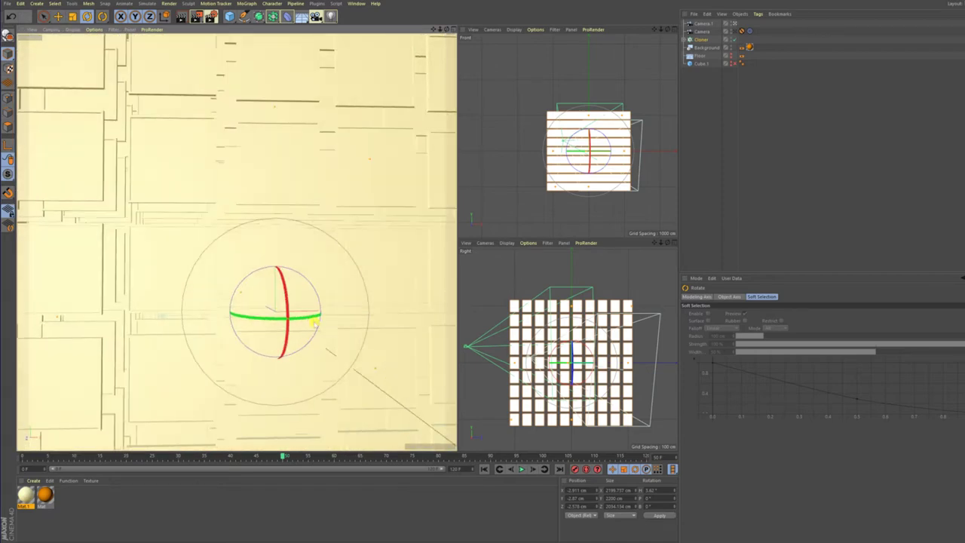
mouse_move(313, 321)
left_mouse_down()
mouse_move(285, 323)
mouse_move(319, 304)
mouse_move(332, 276)
mouse_move(314, 300)
mouse_move(329, 255)
mouse_move(311, 242)
mouse_move(328, 254)
mouse_move(308, 246)
mouse_move(282, 269)
mouse_move(310, 263)
mouse_move(309, 280)
mouse_move(263, 300)
mouse_move(309, 172)
mouse_move(282, 288)
mouse_move(308, 294)
mouse_move(270, 279)
mouse_move(312, 294)
mouse_move(291, 287)
mouse_move(318, 303)
mouse_move(302, 304)
mouse_move(295, 319)
mouse_move(313, 355)
mouse_move(318, 334)
left_mouse_up()
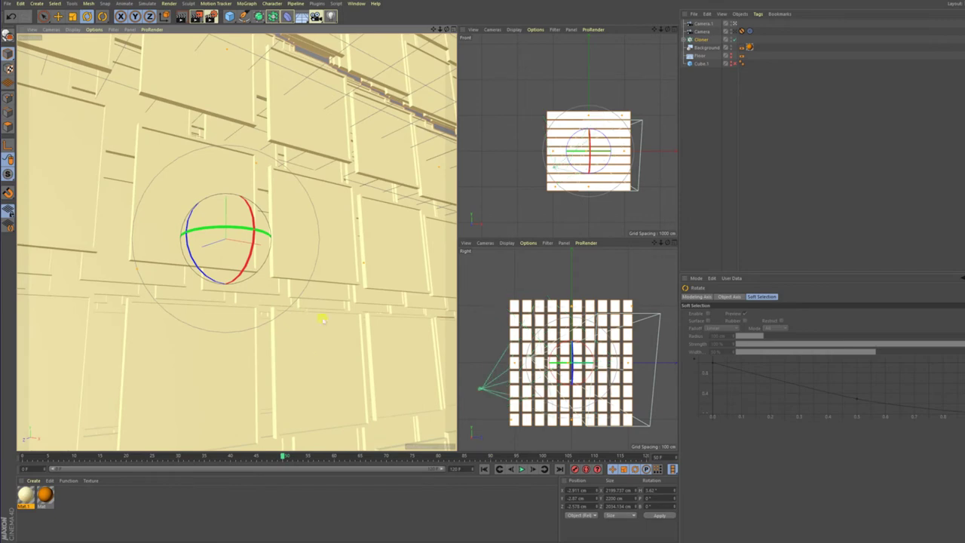
mouse_move(330, 263)
left_mouse_down("alt")
mouse_move(280, 291)
mouse_move(285, 299)
mouse_move(245, 327)
mouse_move(270, 319)
mouse_move(224, 338)
mouse_move(237, 338)
mouse_move(228, 326)
mouse_move(236, 343)
mouse_move(234, 330)
mouse_move(258, 338)
left_mouse_up("alt")
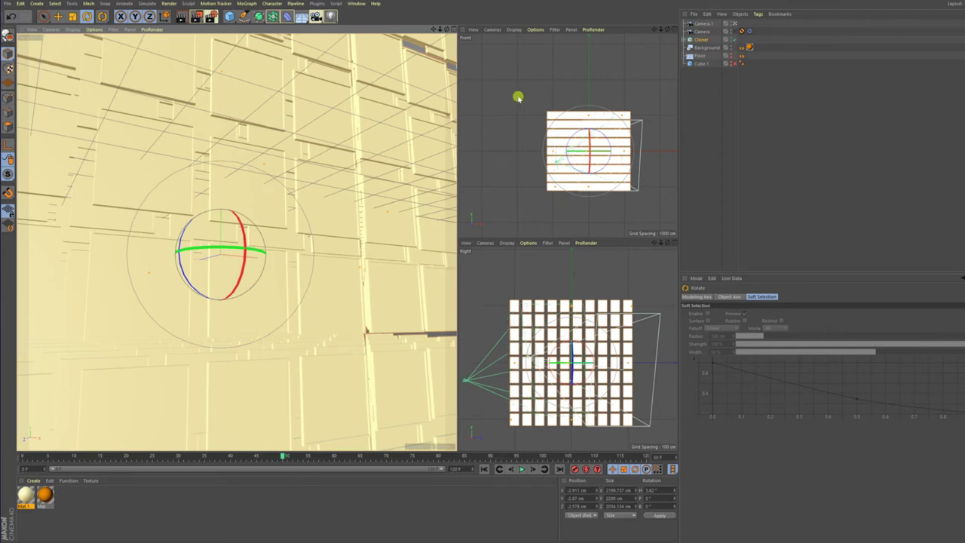
Switch to the editor view, orbit around the cloned panels and stop playback
left_click(736, 23)
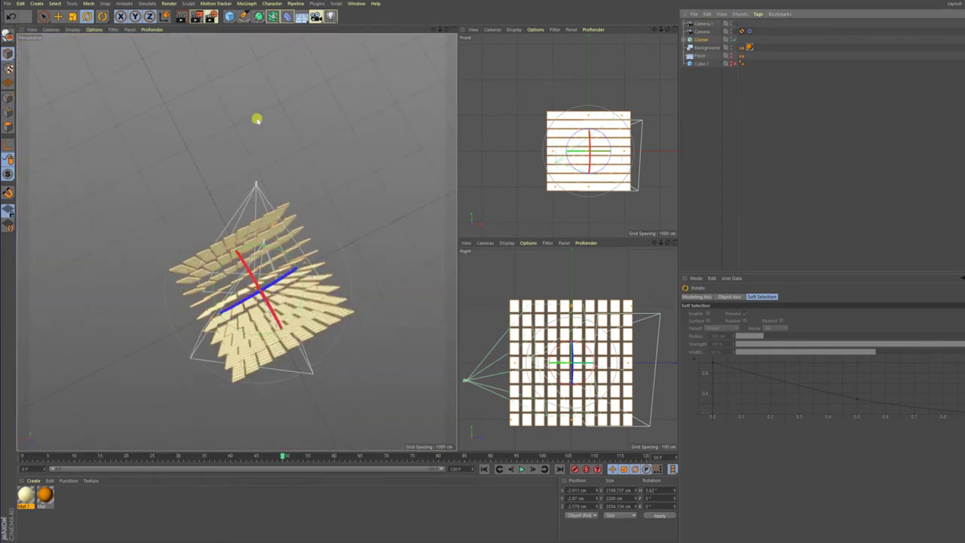
mouse_move(276, 129)
left_mouse_down("alt")
mouse_move(284, 119)
mouse_move(299, 265)
mouse_move(349, 275)
mouse_move(279, 292)
mouse_move(308, 322)
mouse_move(317, 346)
mouse_move(437, 412)
left_mouse_up("alt")
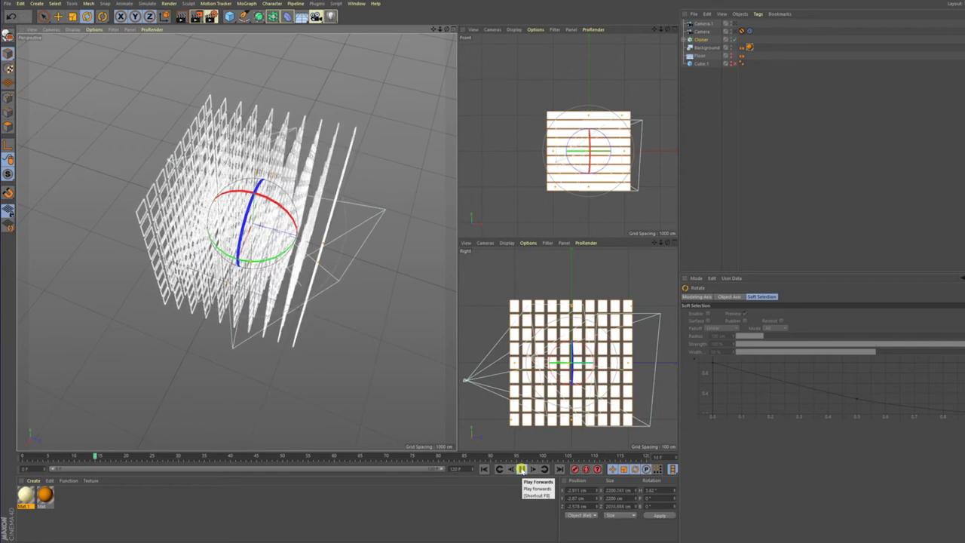
left_click(521, 469)
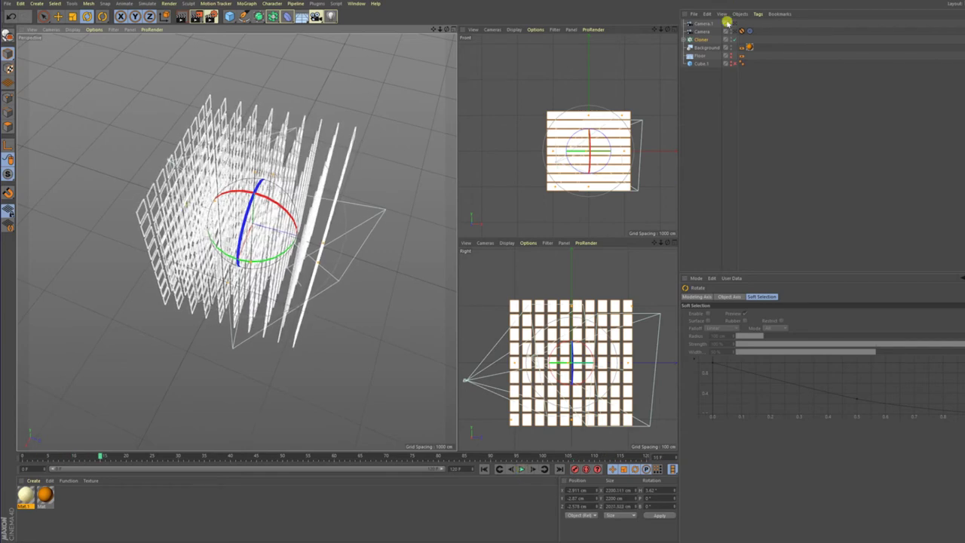
Compare playback with Vibrate's Enable Position off and on, rewind to frame 0, open the Content Browser
left_click(683, 39)
left_click(759, 47)
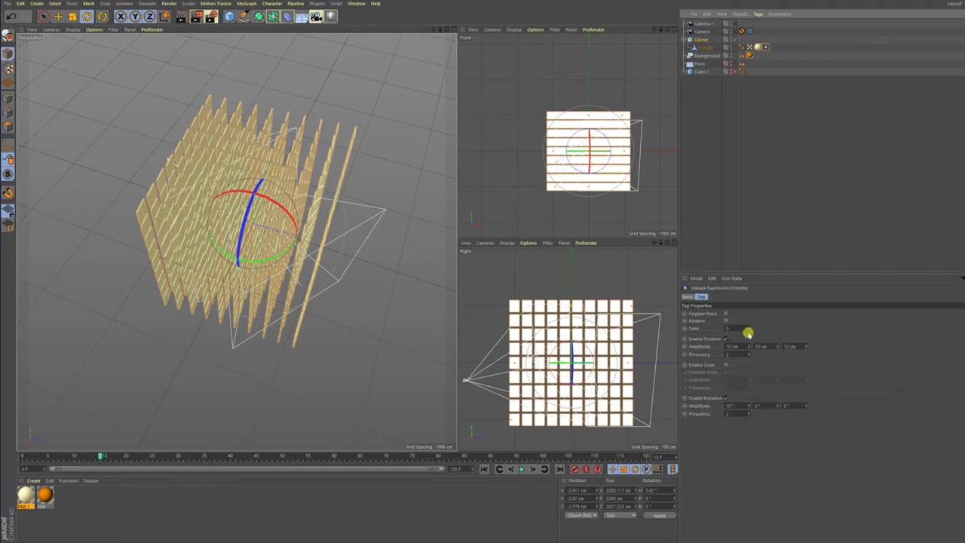
left_click(727, 339)
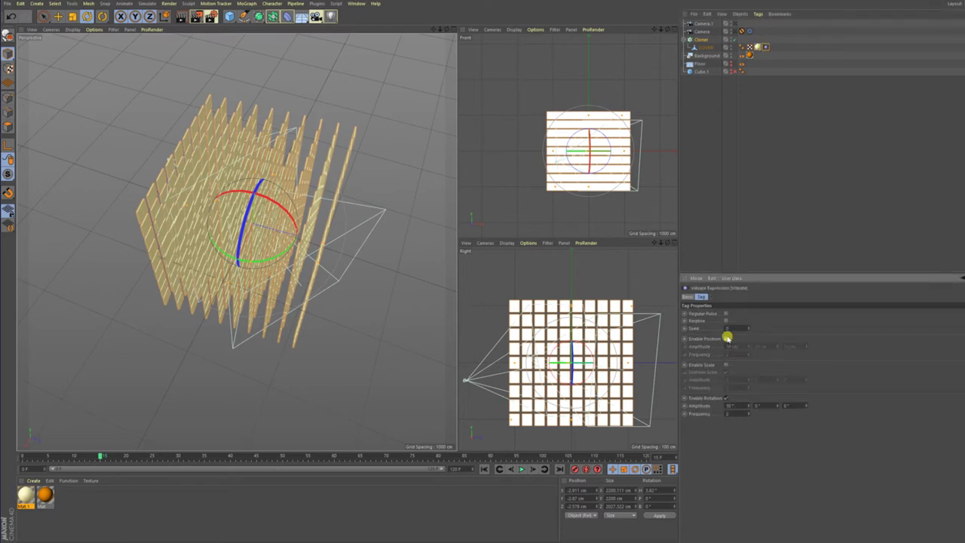
left_click(521, 469)
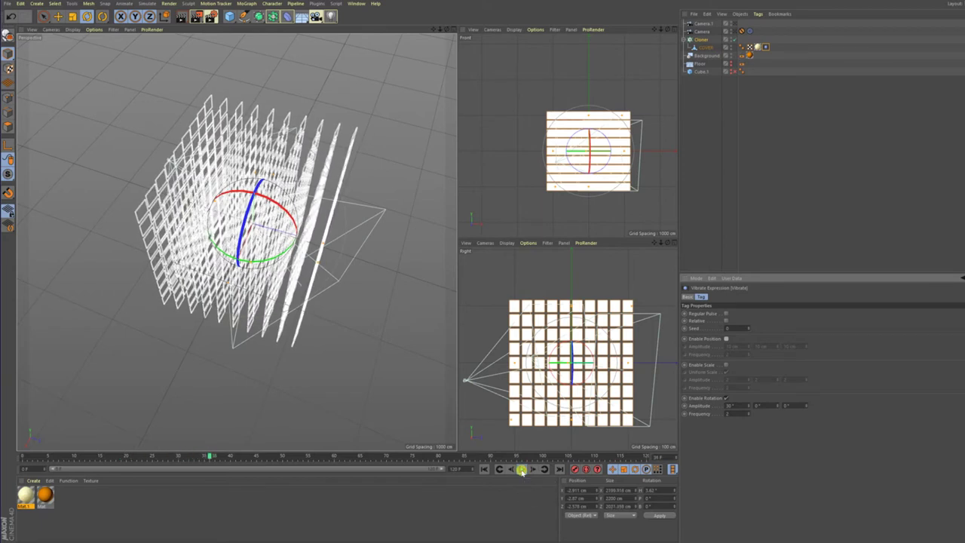
left_click(521, 470)
left_click(726, 339)
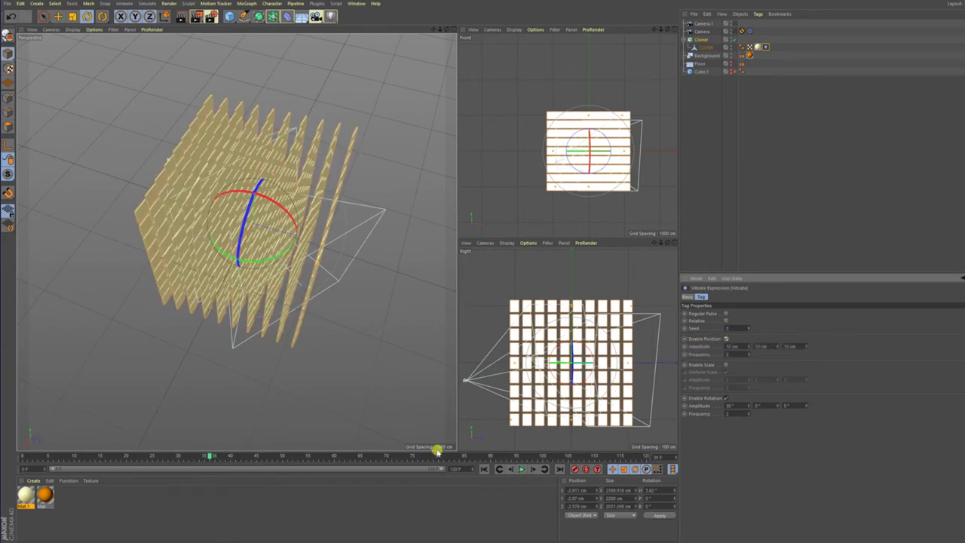
left_click(521, 469)
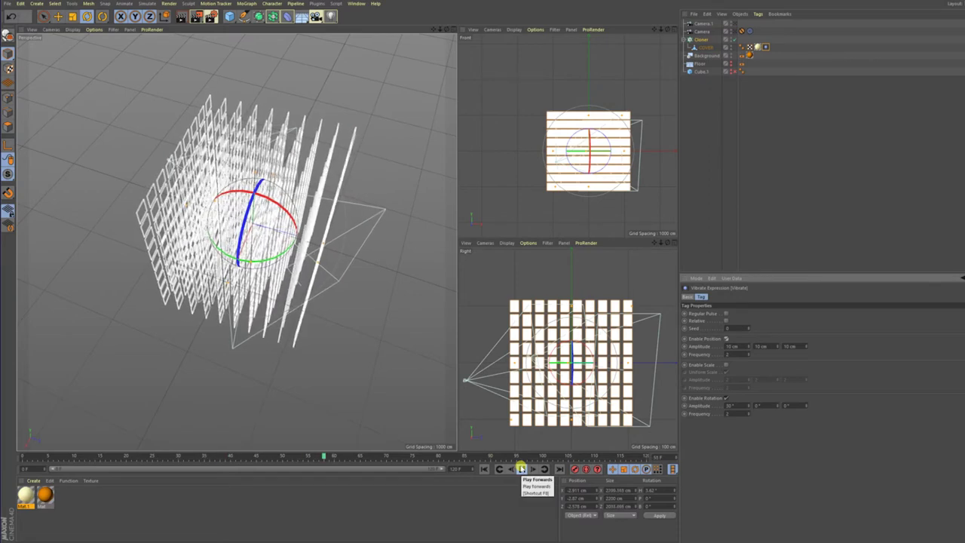
left_click(306, 457)
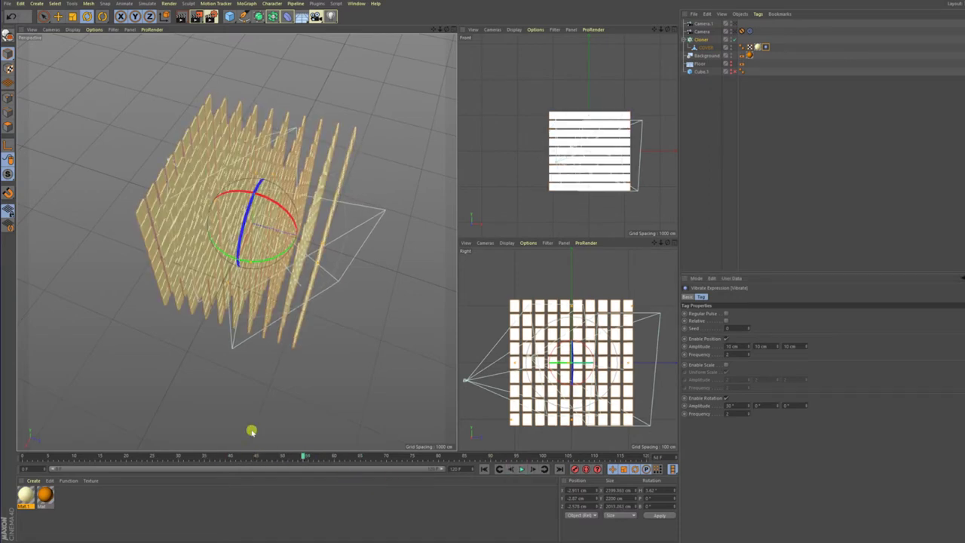
left_click(22, 455)
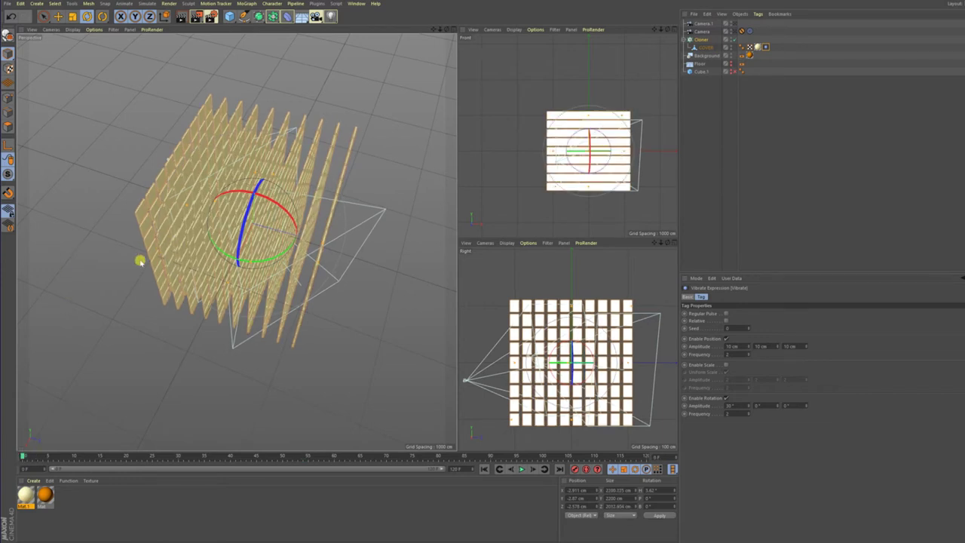
key("shift+F8")
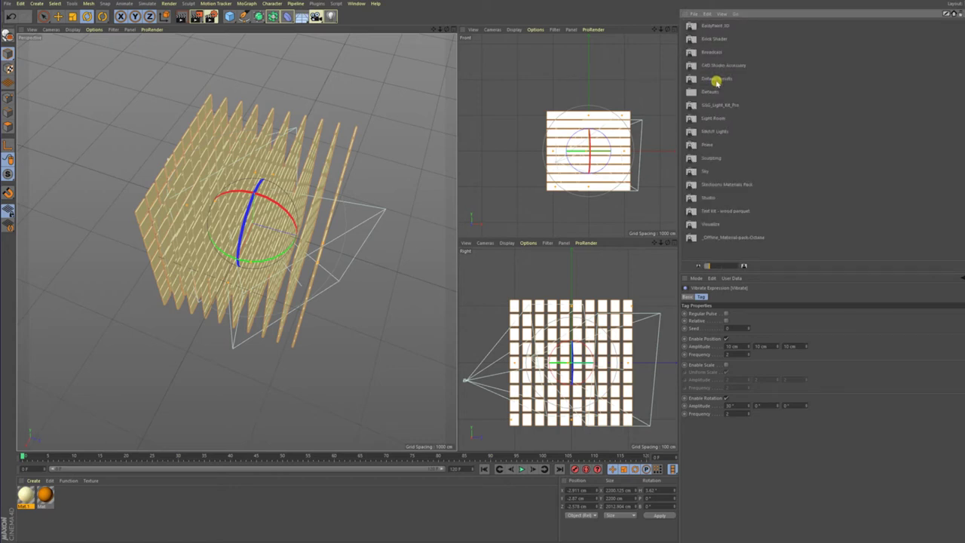
Merge the LinearDaylight.c4d preset from GSG_Light_Kit_Pro into the scene as a Daylight rig
double_click(729, 105)
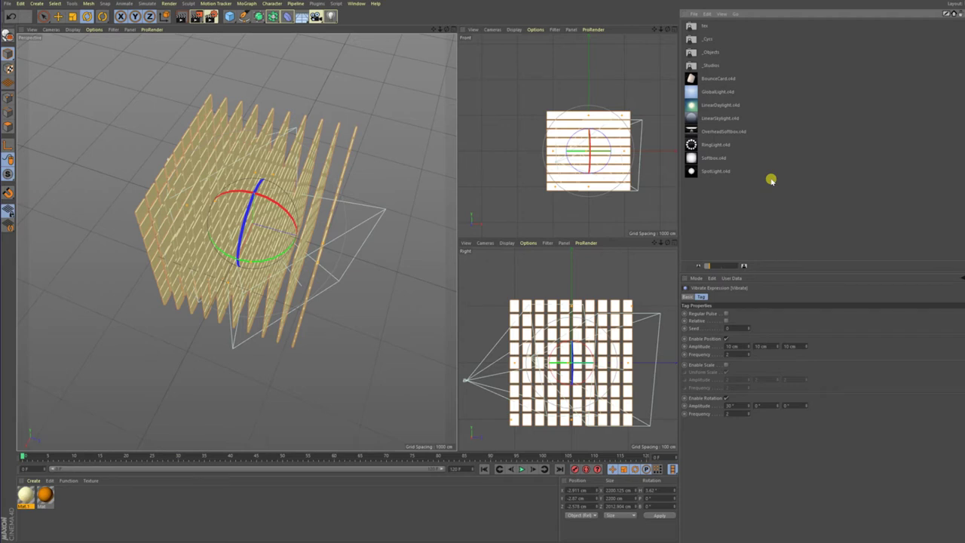
double_click(728, 105)
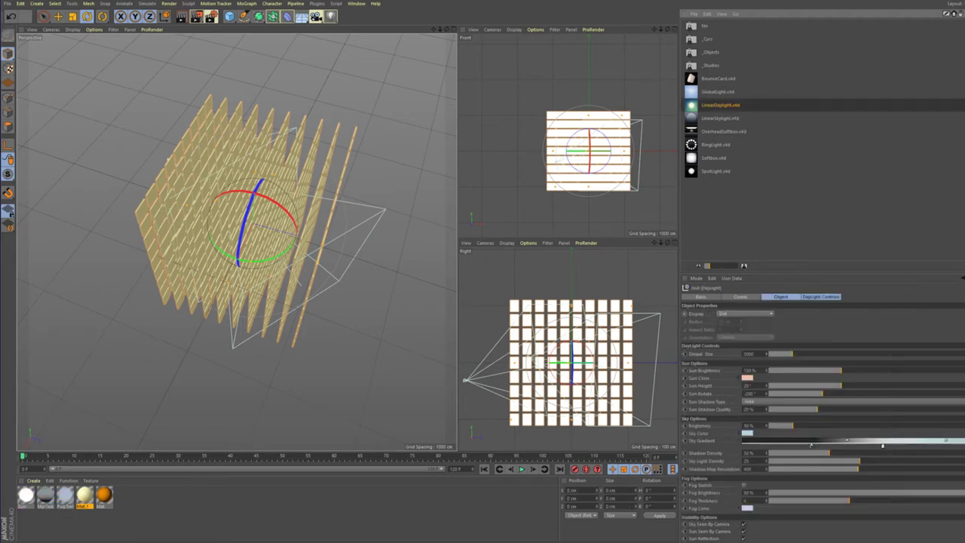
key("shift+F1")
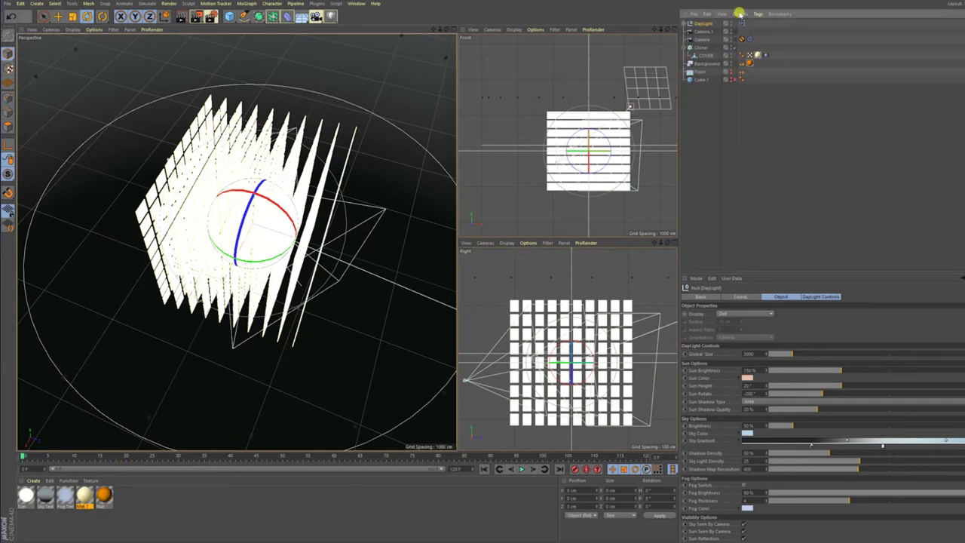
key("shift+F8")
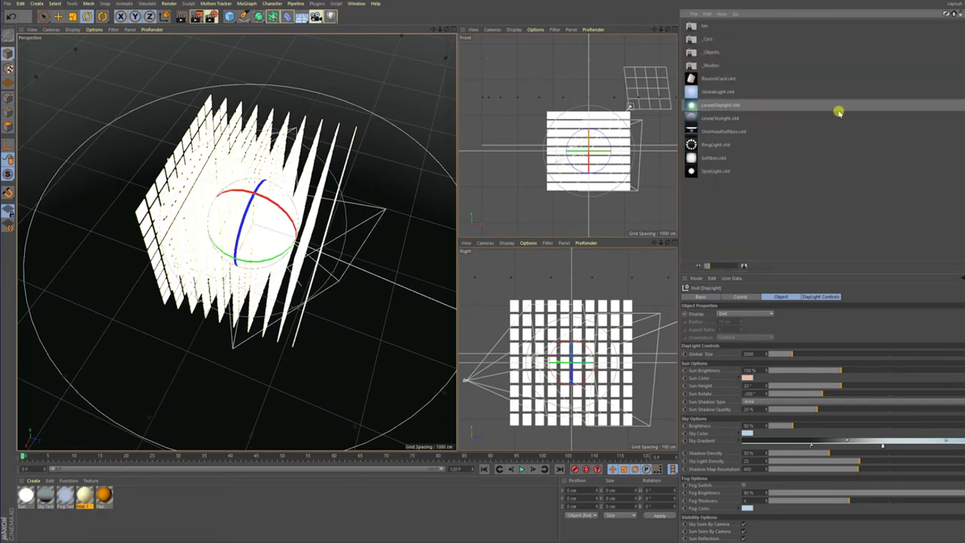
key("shift+F1")
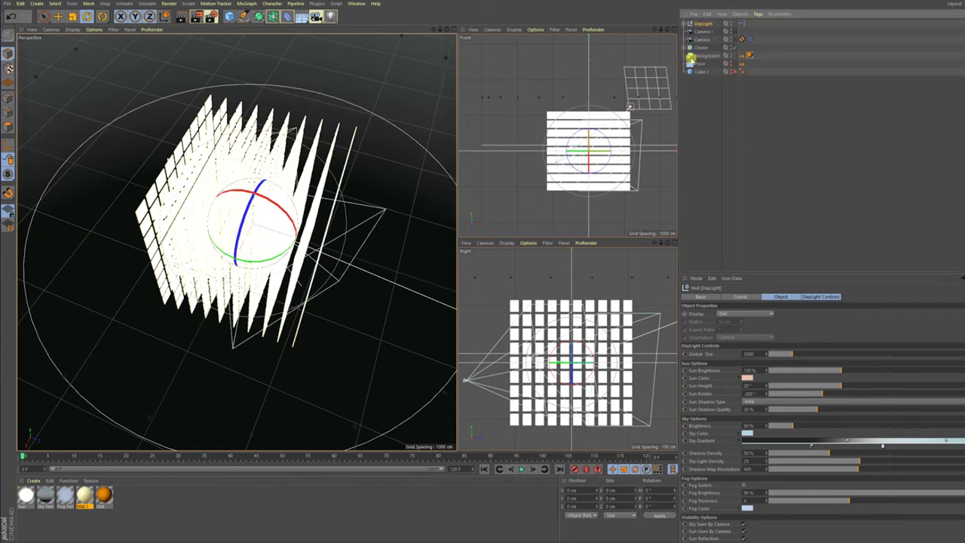
left_click(735, 32)
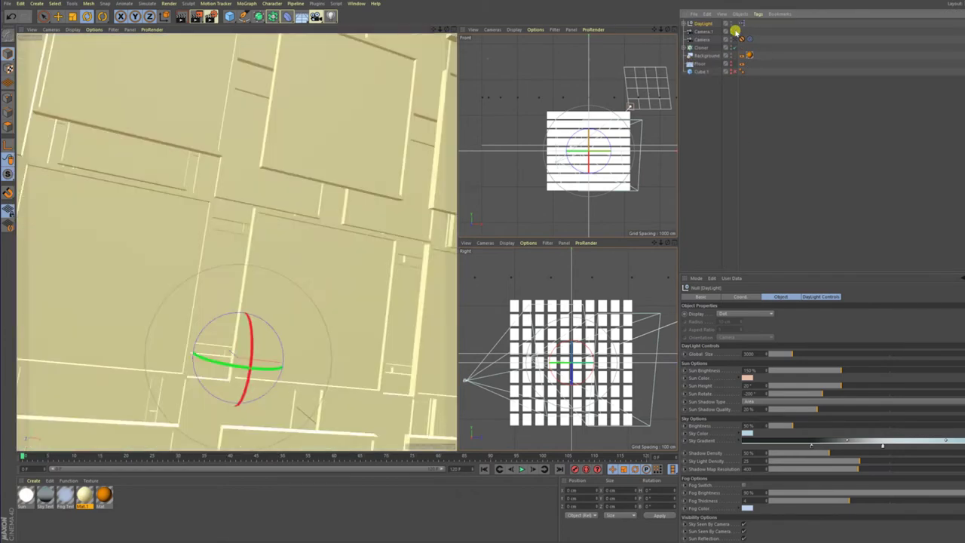
Deselect the DayLight object and orbit the perspective view to frame the cloned panel wall
left_click(753, 240)
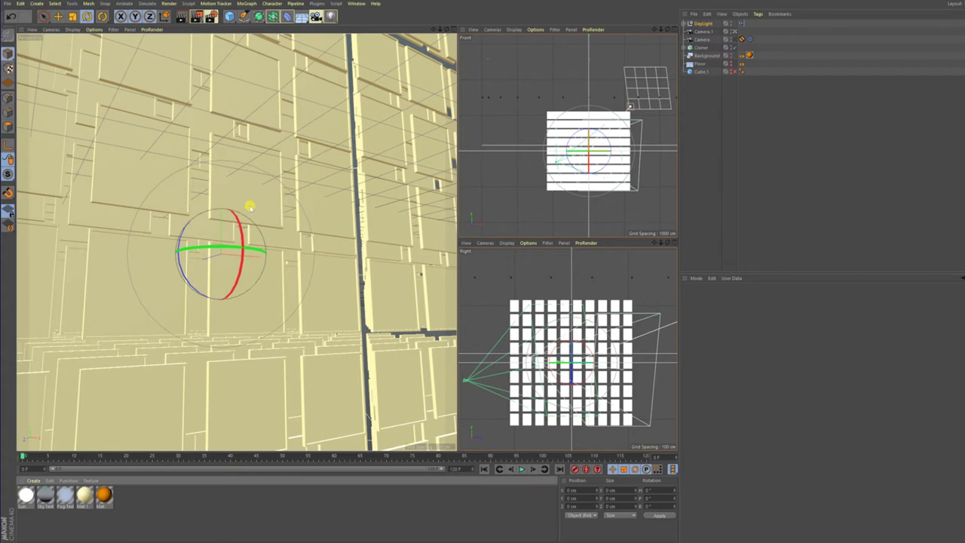
mouse_move(249, 205)
left_mouse_down()
mouse_move(244, 230)
mouse_move(266, 241)
mouse_move(249, 237)
mouse_move(260, 251)
mouse_move(287, 233)
mouse_move(277, 234)
mouse_move(300, 269)
mouse_move(236, 294)
mouse_move(295, 278)
mouse_move(279, 282)
mouse_move(294, 284)
mouse_move(287, 282)
mouse_move(281, 309)
mouse_move(237, 302)
left_mouse_up()
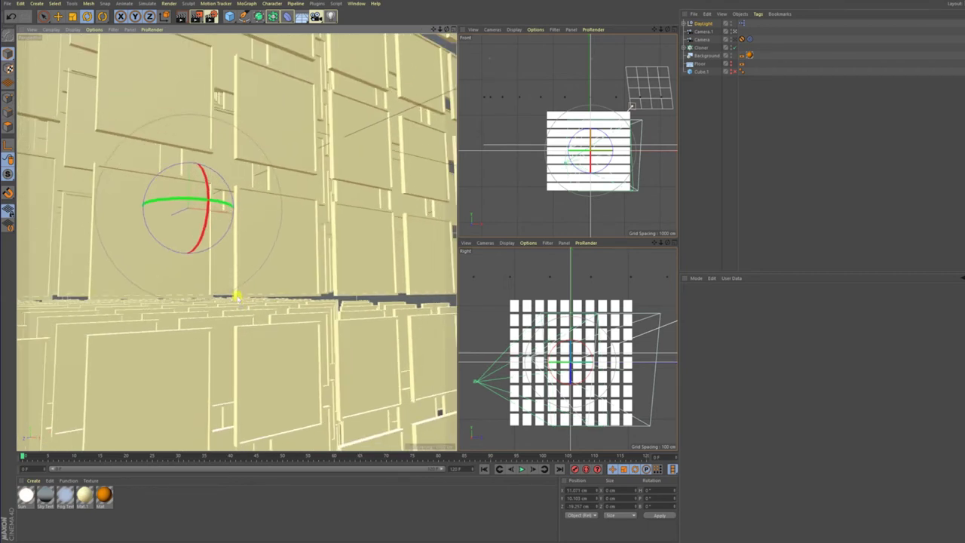
left_click_drag(258, 303, 272, 323)
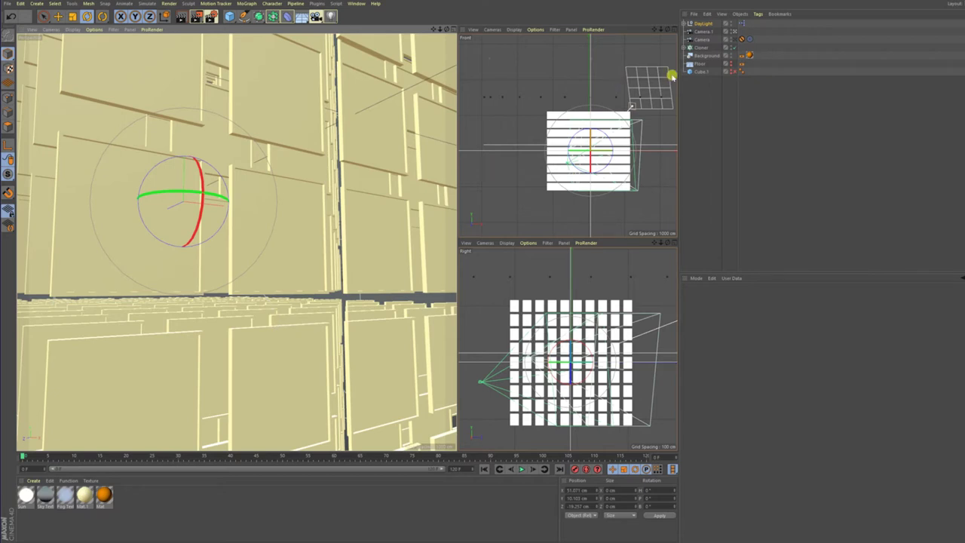
Add a Protection tag to Camera.1 and confirm the camera view is locked
right_click(695, 32)
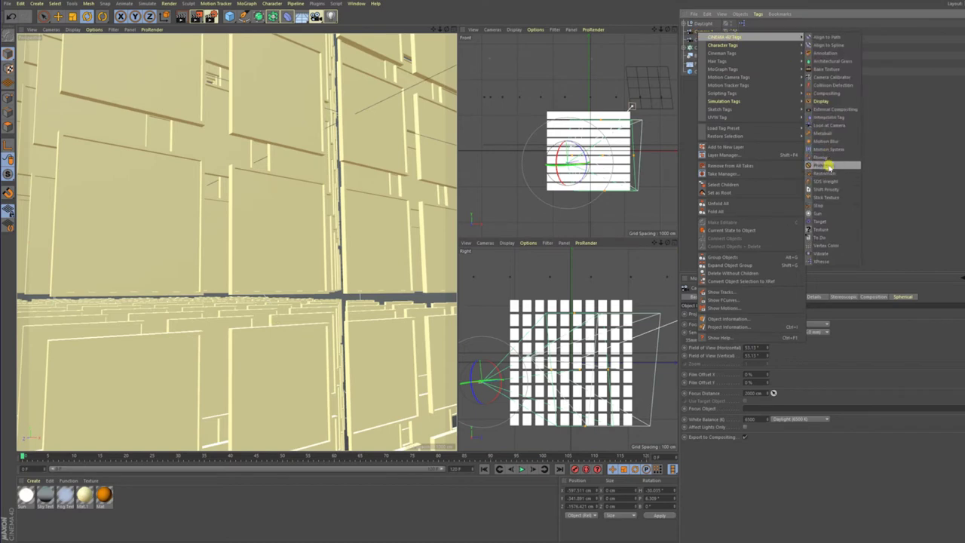
left_click(825, 161)
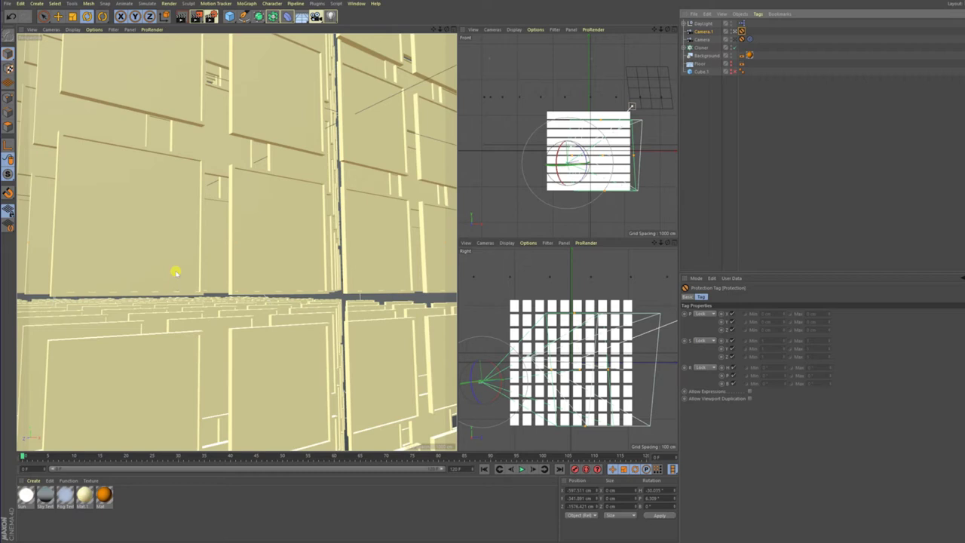
left_click_drag(162, 279, 168, 286, "alt")
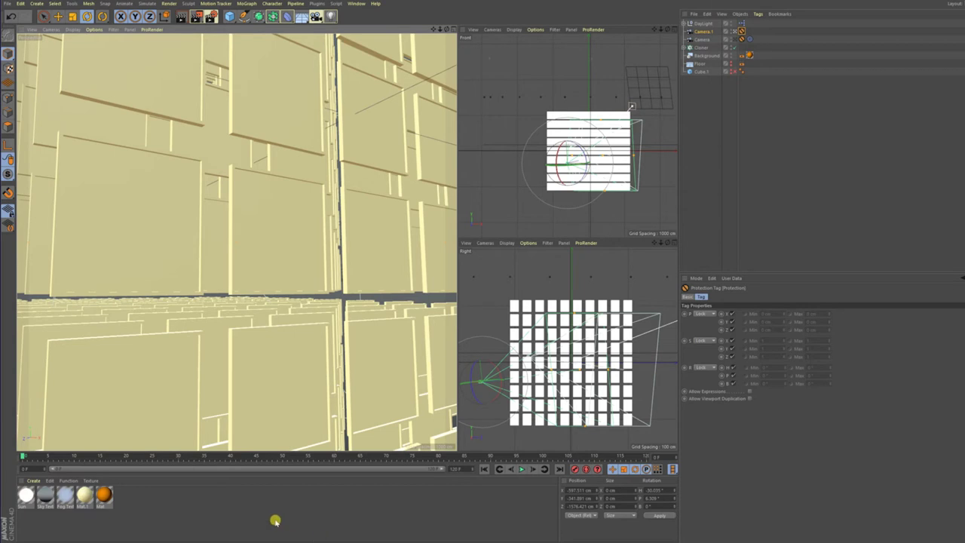
key("alt+Tab")
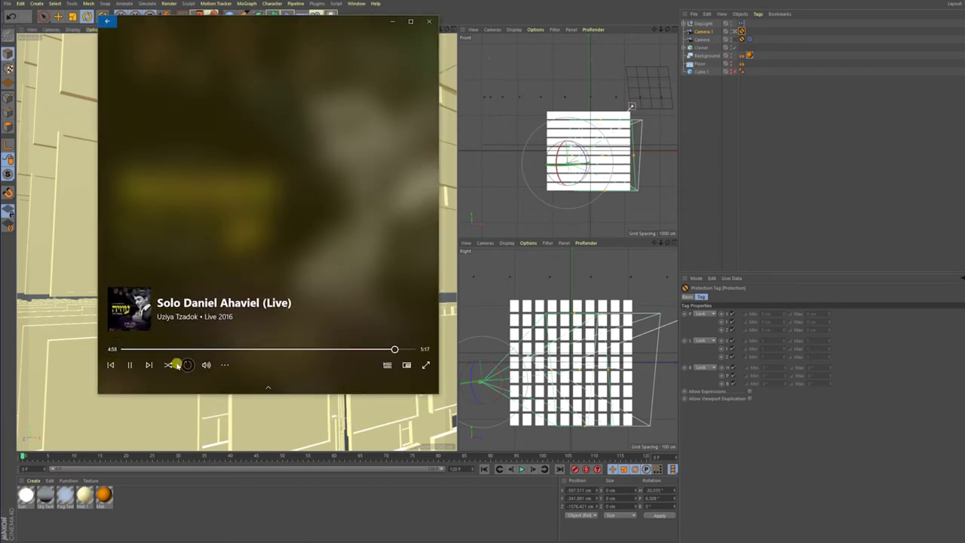
Lower Groove Music's playback volume slightly, then return to the Cinema 4D scene
left_click(211, 365)
left_click_drag(226, 341, 217, 340)
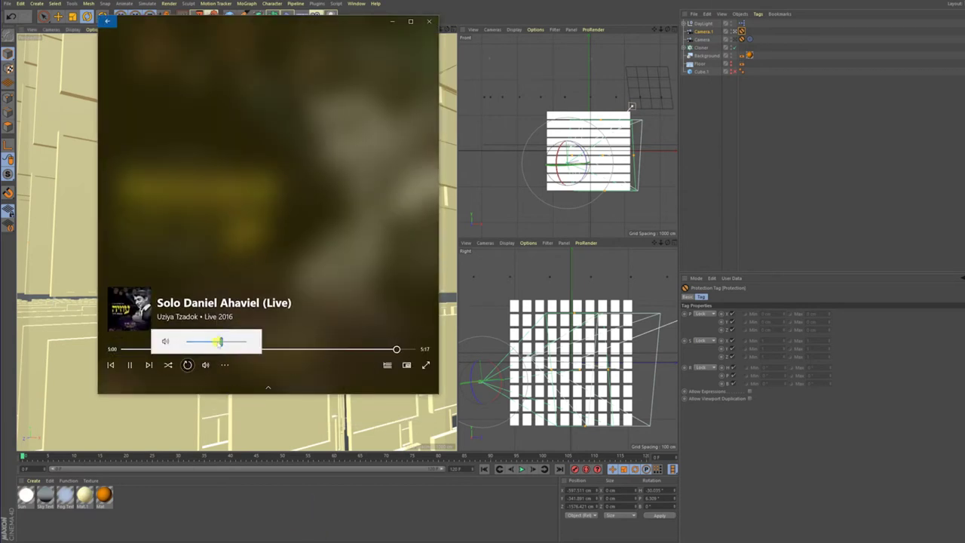
left_click(264, 497)
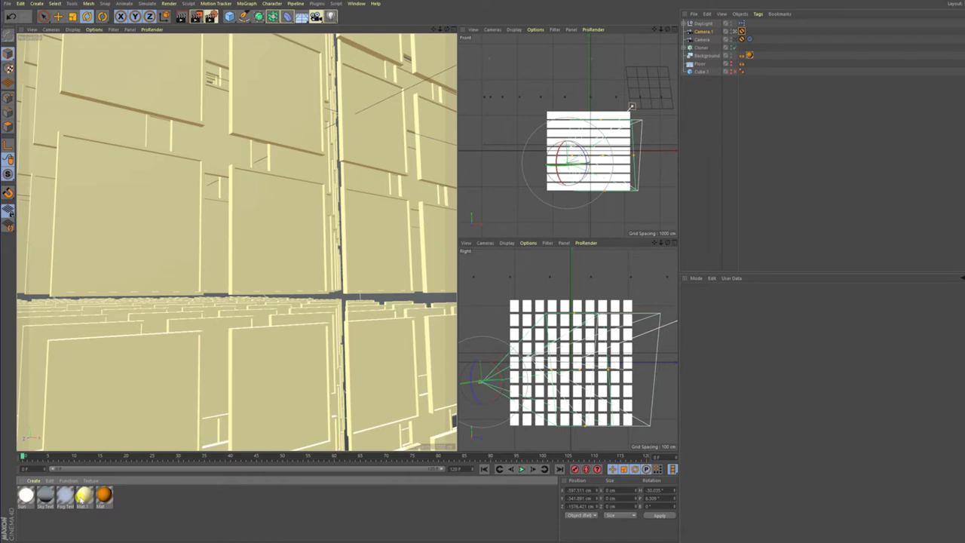
Open Mat.1 and assign a Layer shader as its Color channel texture
left_click(84, 495)
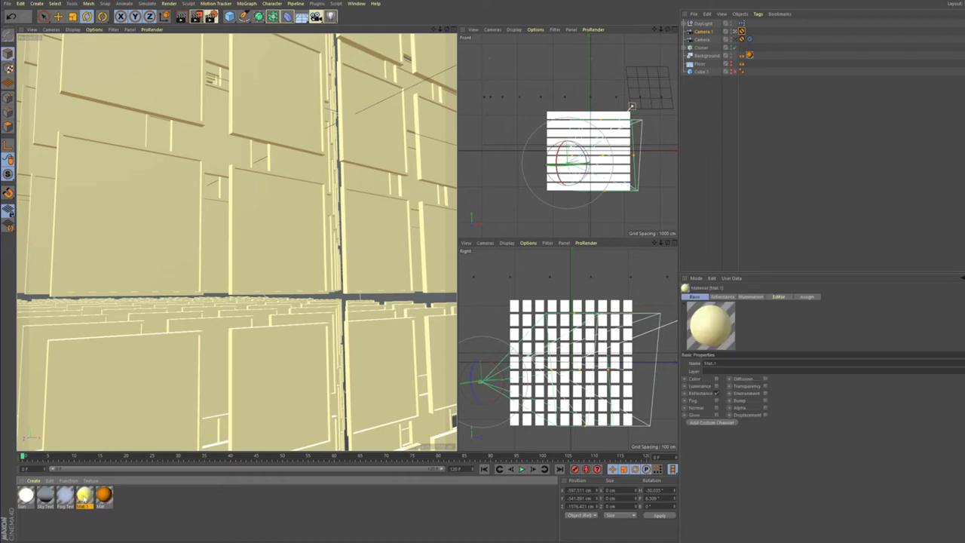
double_click(84, 496)
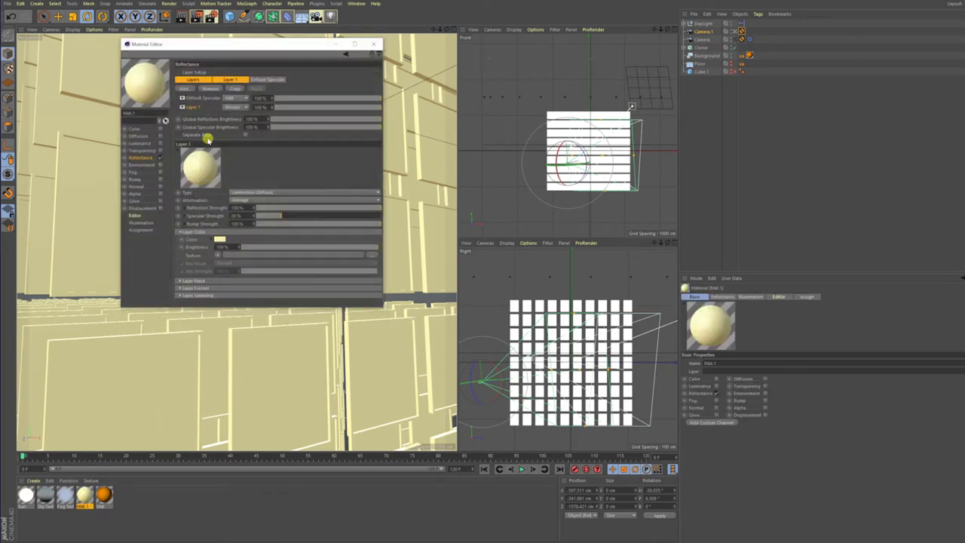
left_click(143, 129)
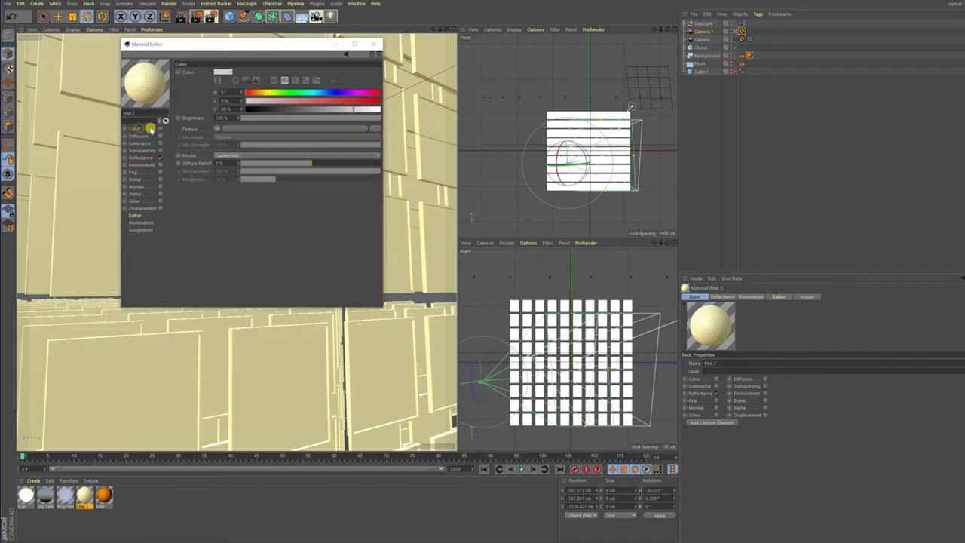
left_click(143, 157)
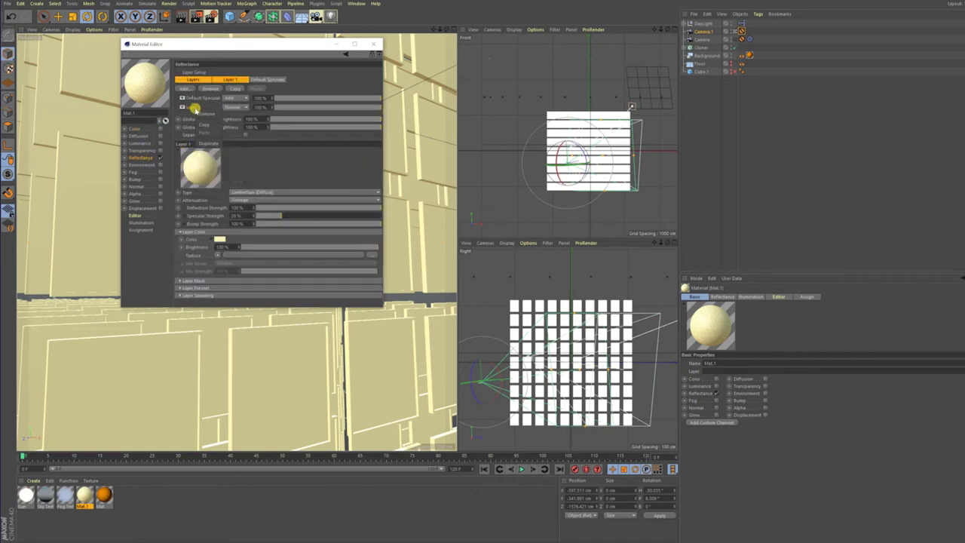
left_click(154, 129)
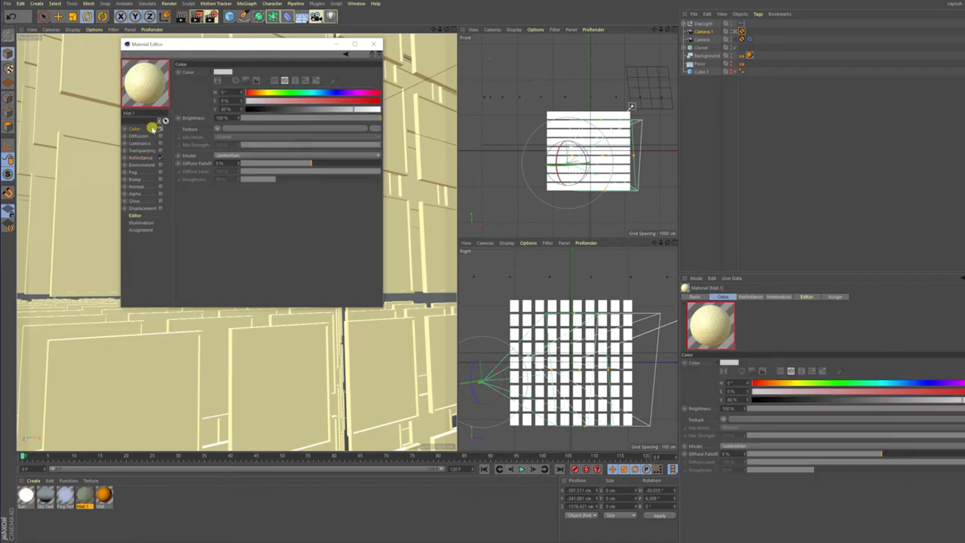
left_click(217, 129)
mouse_move(228, 180)
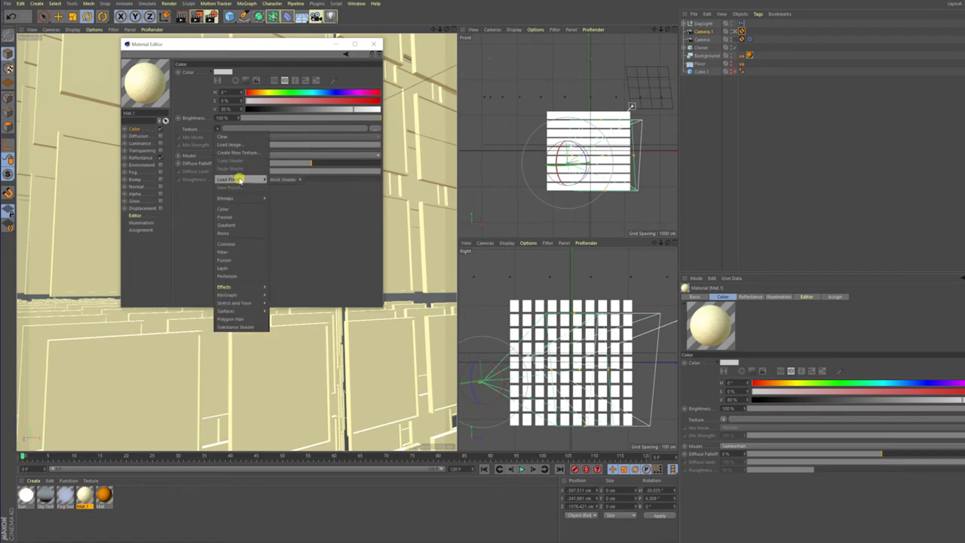
left_click(199, 202)
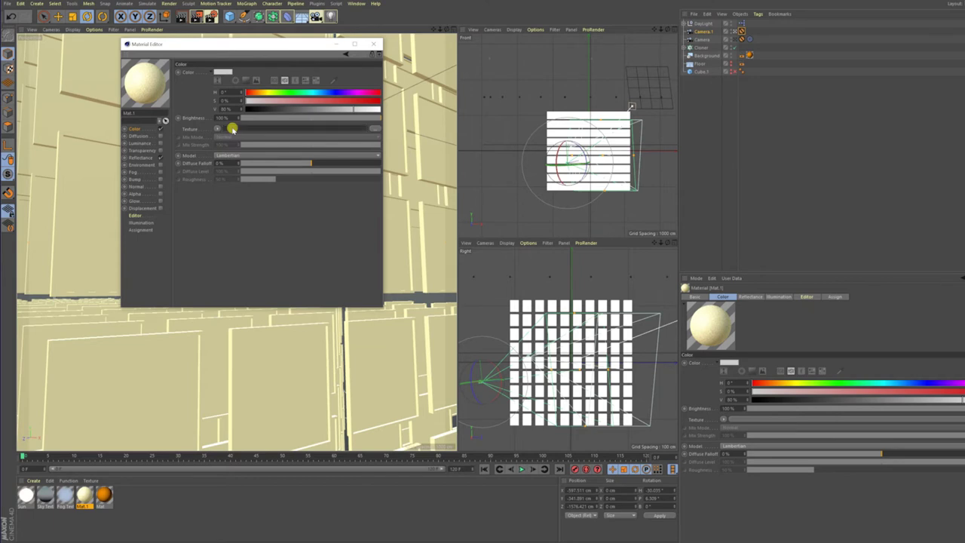
left_click(232, 129)
left_click(573, 323)
left_click(217, 129)
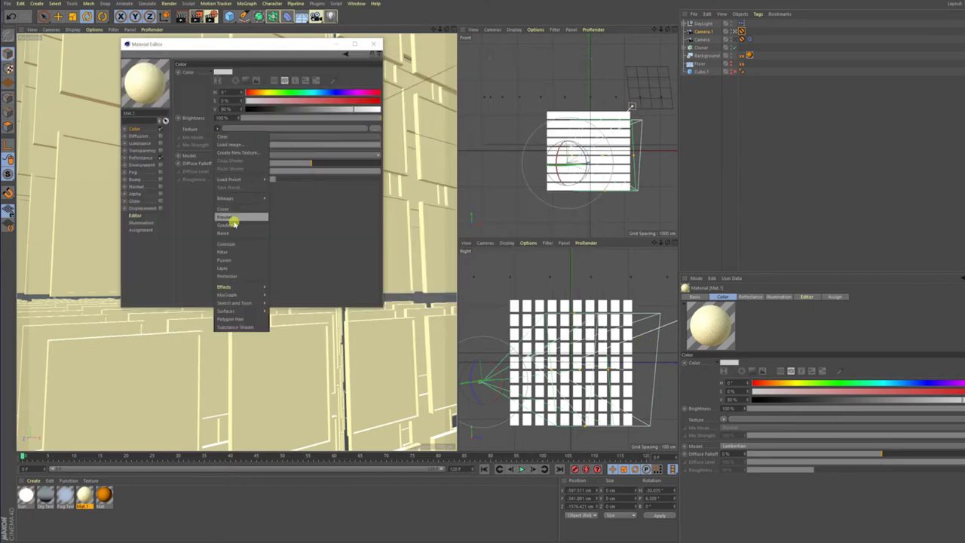
left_click(245, 268)
Inspect the Layer shader's settings and shader list without adding a layer
left_click(246, 129)
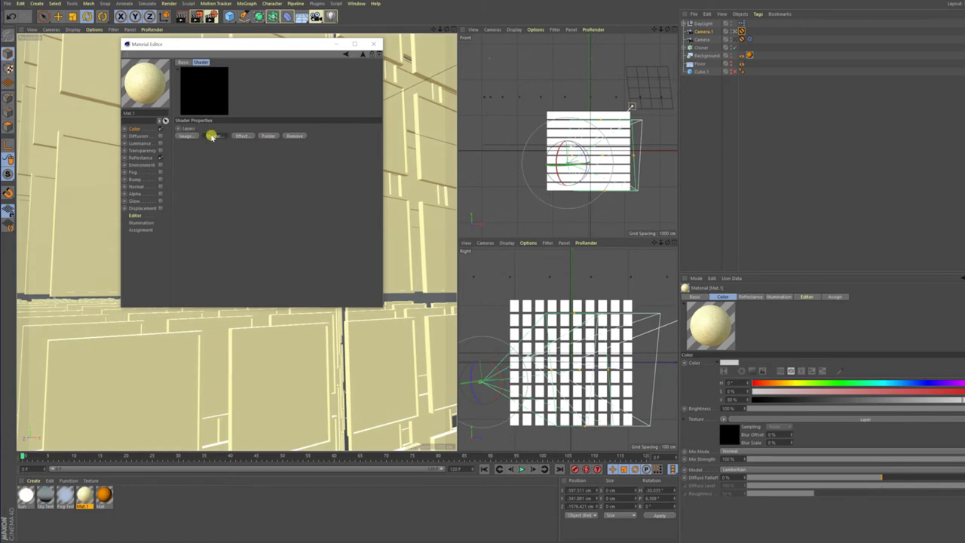
left_click(214, 137)
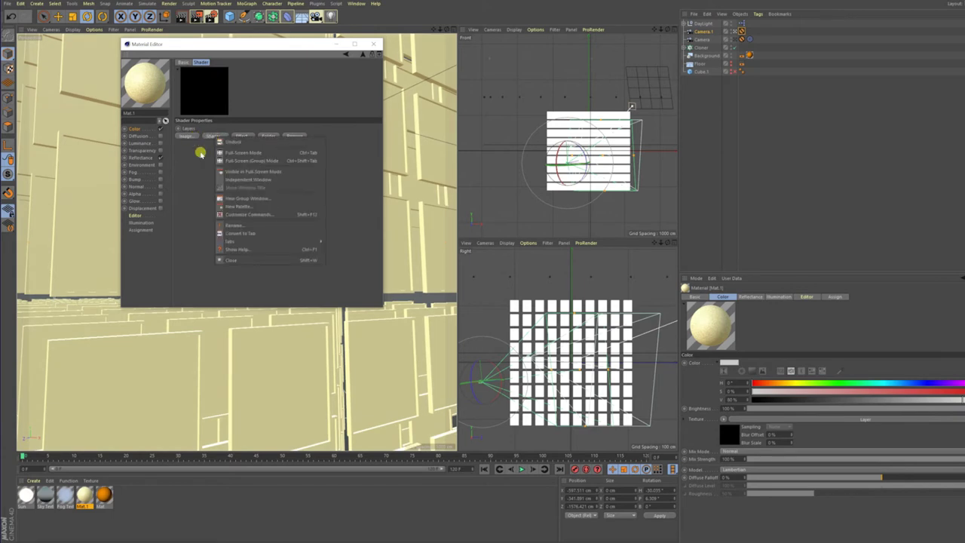
right_click(189, 132)
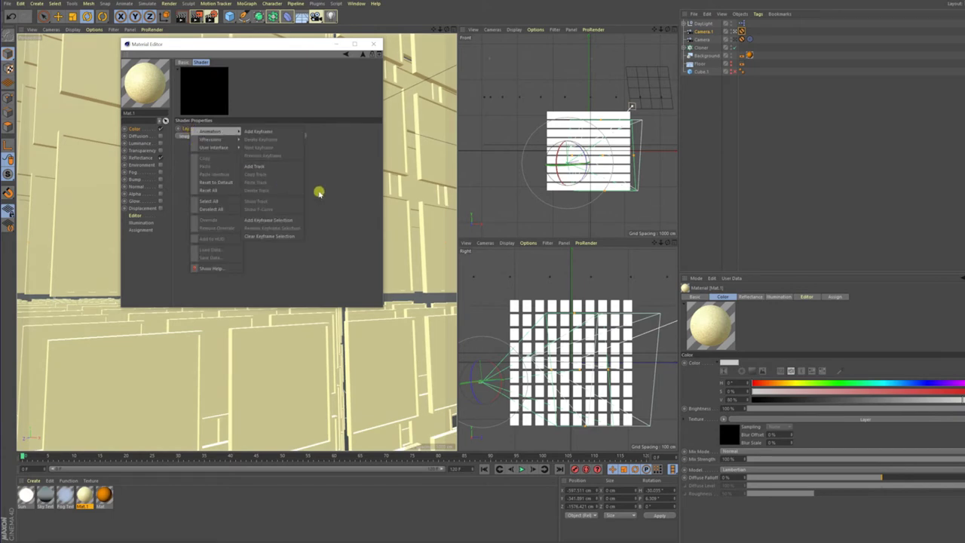
right_click(205, 189)
left_click(218, 179)
left_click(218, 137)
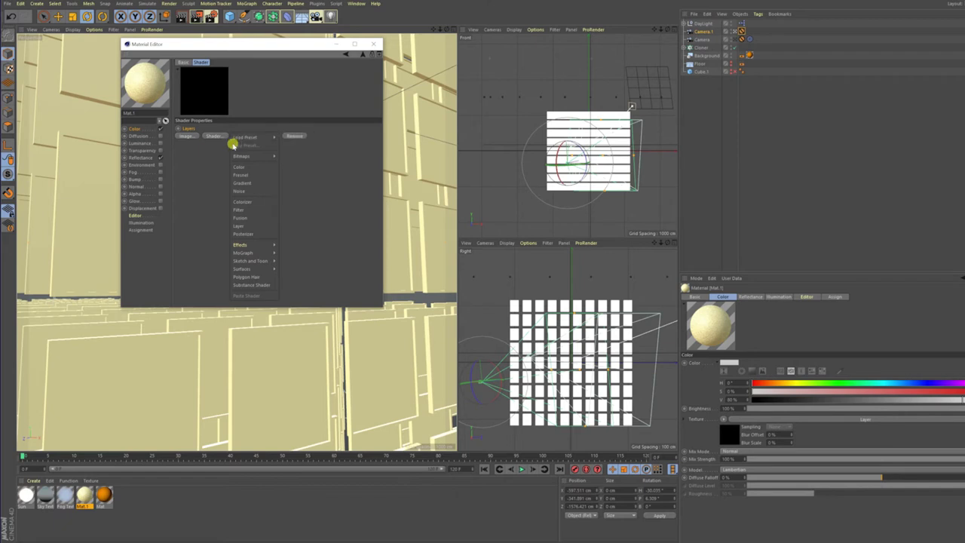
left_click(132, 161)
Check reflectance Layer 1 options and the Layer shader again, then return to Color
left_click(141, 159)
right_click(193, 108)
left_click(202, 129)
left_click(135, 129)
left_click(216, 129)
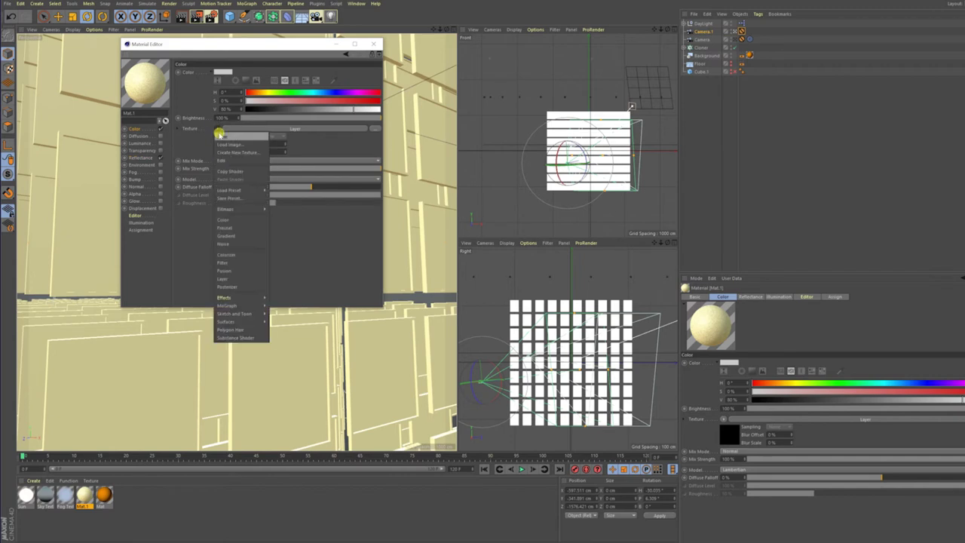
left_click(248, 126)
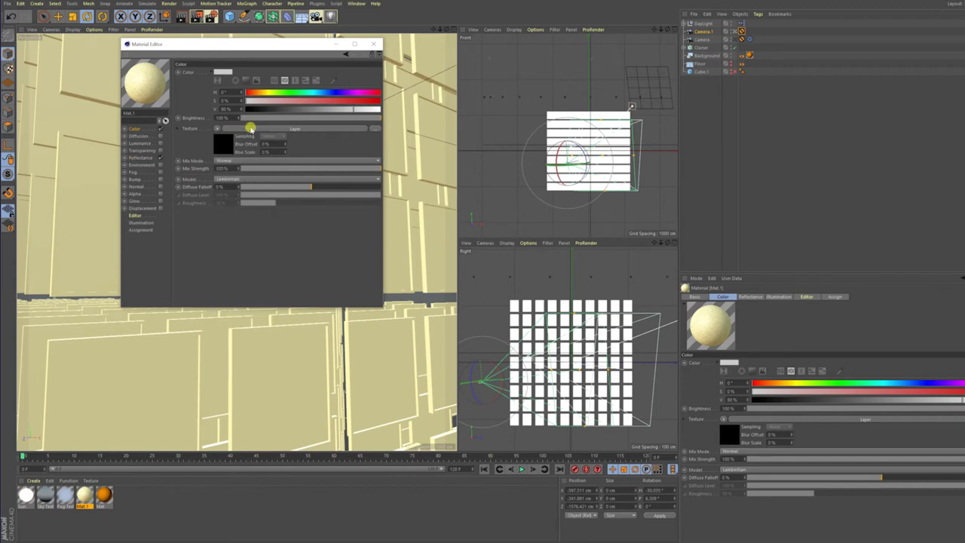
left_click(248, 126)
left_click(214, 136)
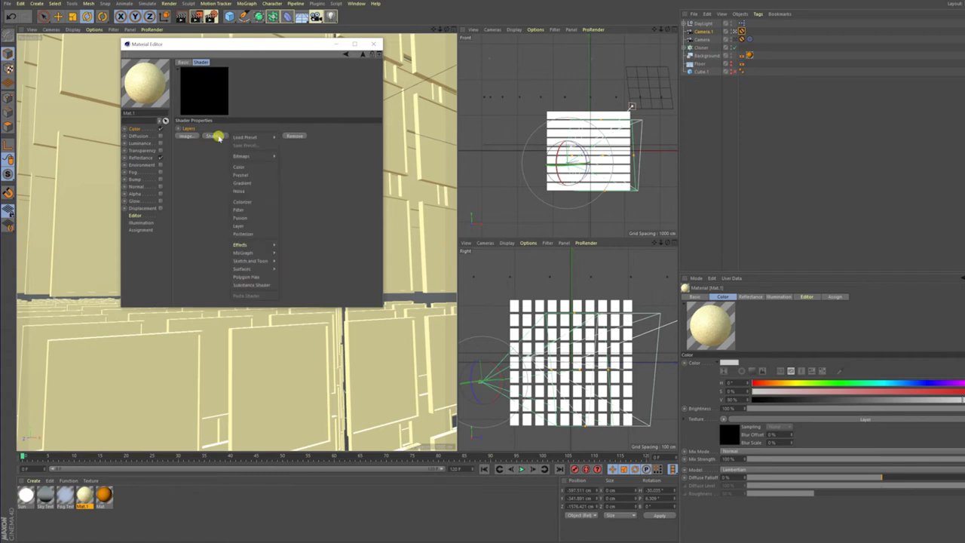
left_click(186, 189)
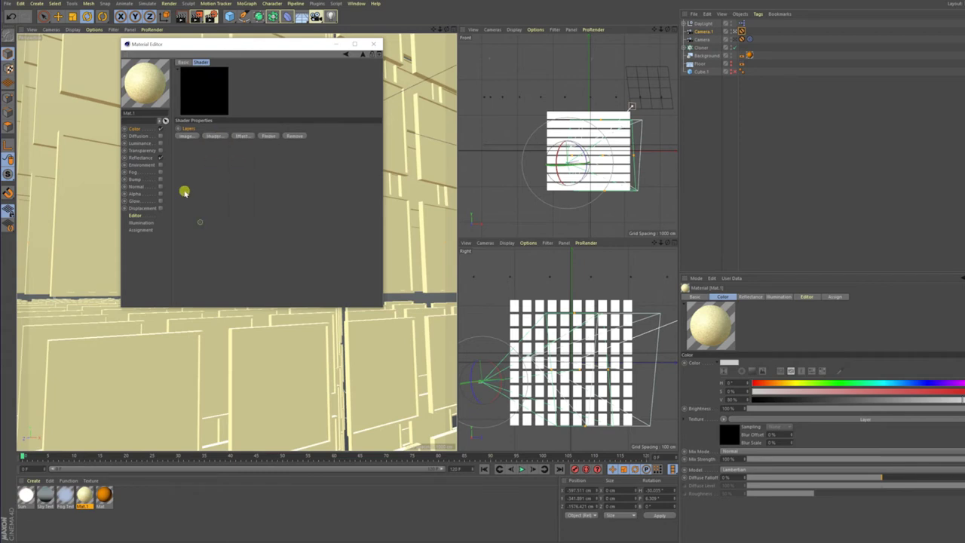
left_click(136, 130)
Set Mat.1's colour to pale yellow (H 60°, S 27%, V 99%) and enable Transparency
left_click(265, 92)
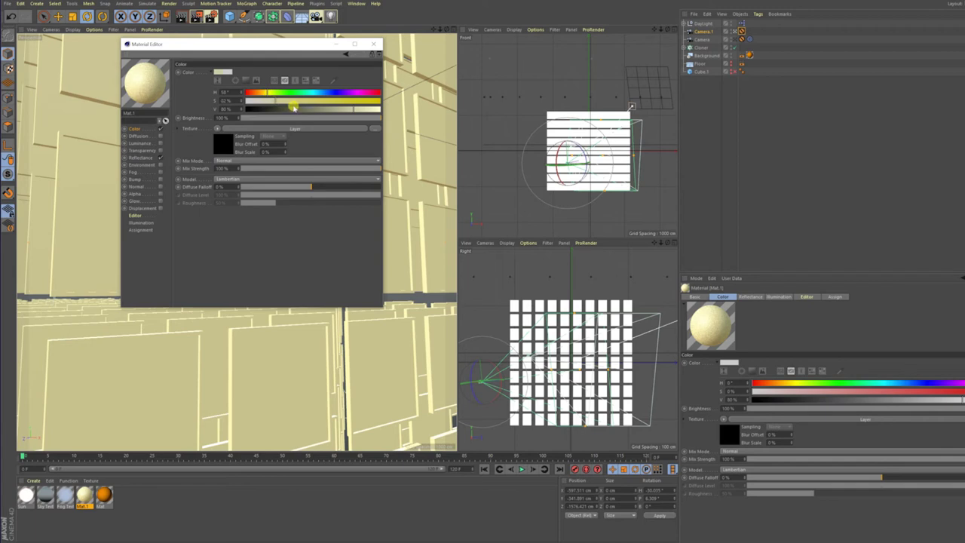
left_click_drag(275, 107, 286, 101)
left_click(149, 150)
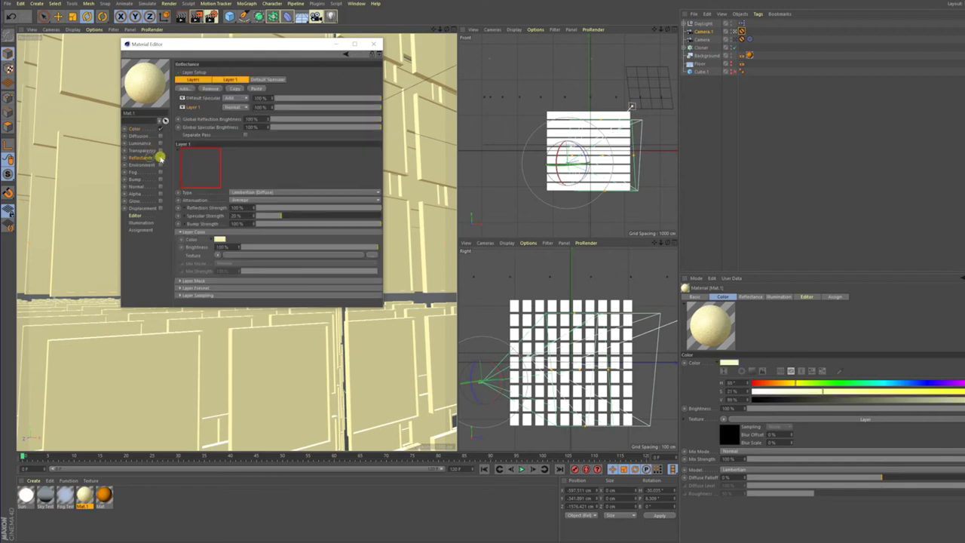
Clear the Color texture, close the Material Editor, and create a new material Mat.2
left_click(143, 130)
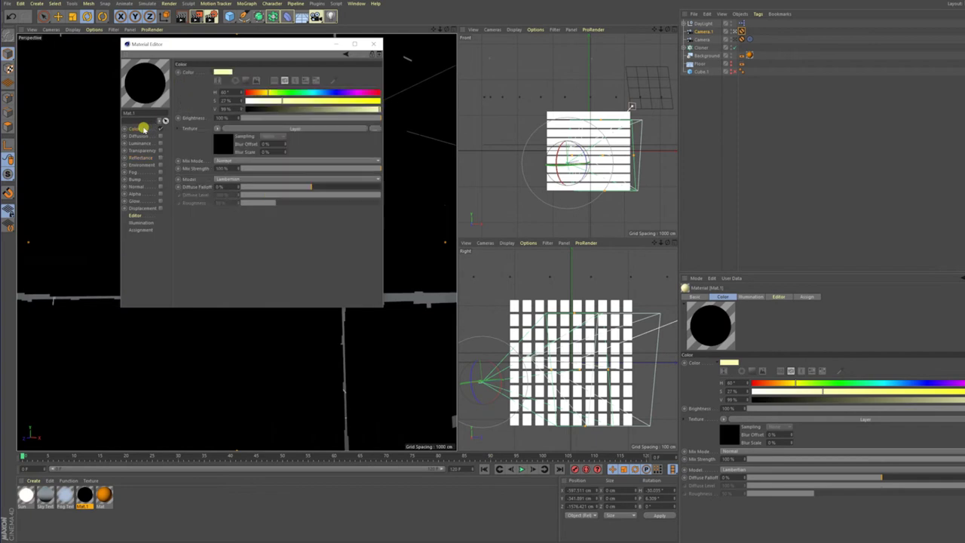
left_click(217, 128)
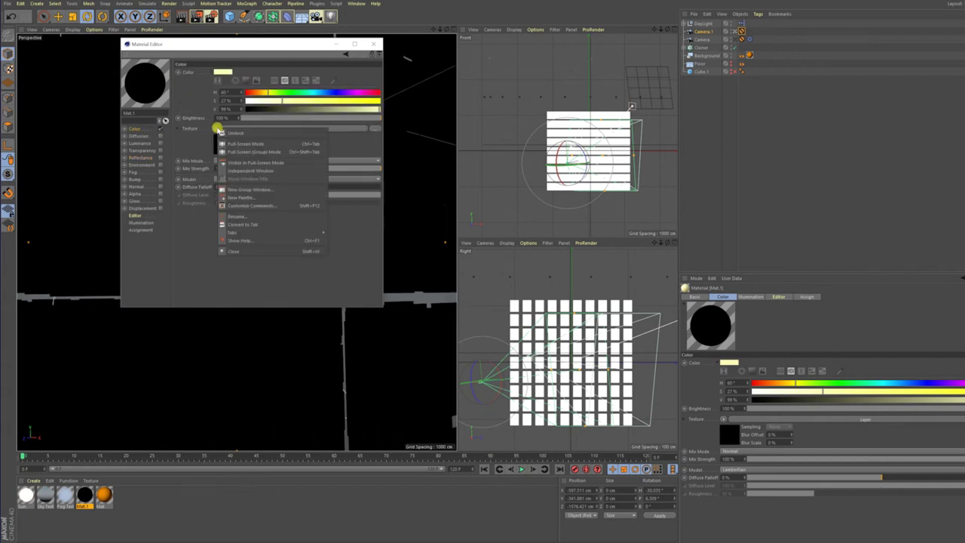
left_click(226, 133)
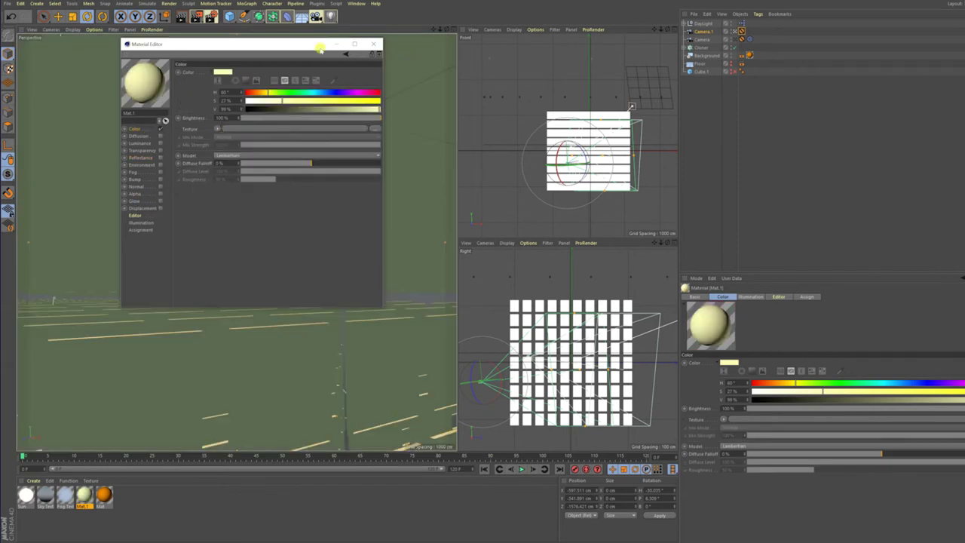
left_click(337, 45)
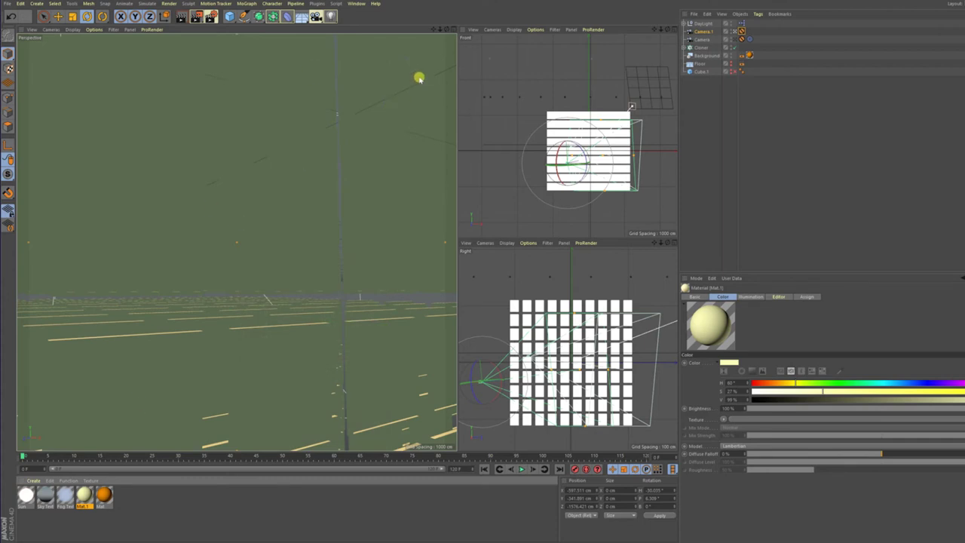
double_click(133, 504)
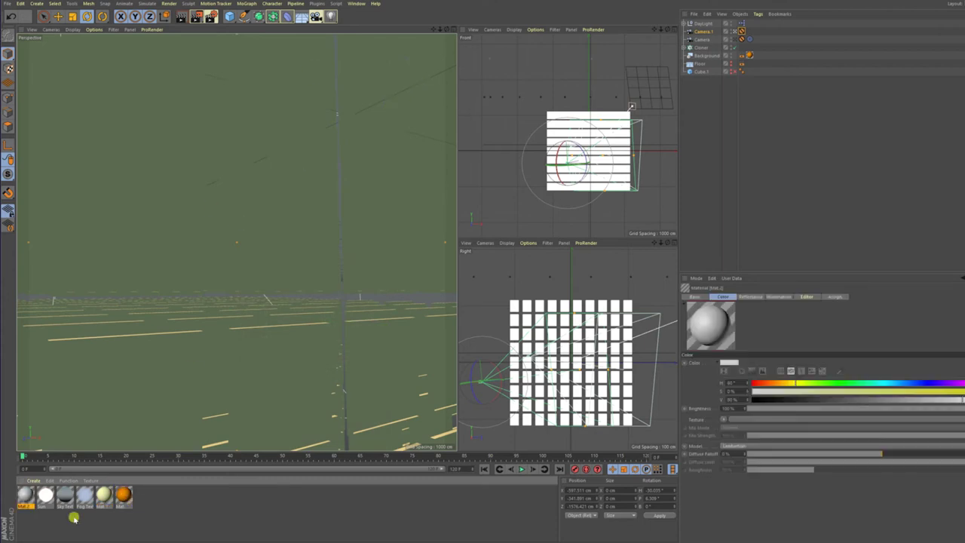
Open Mat.2 and switch its material preview from a sphere to a cube
double_click(25, 493)
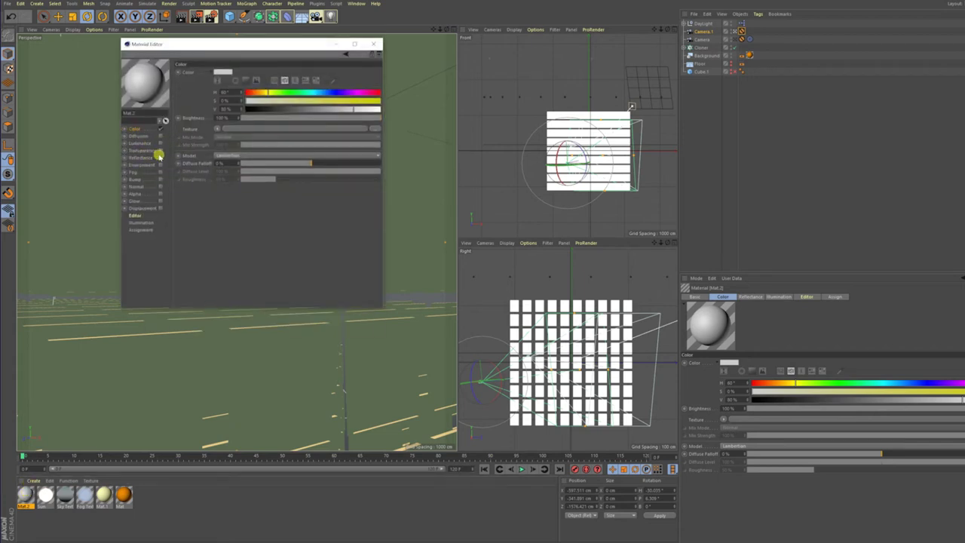
left_click(138, 128)
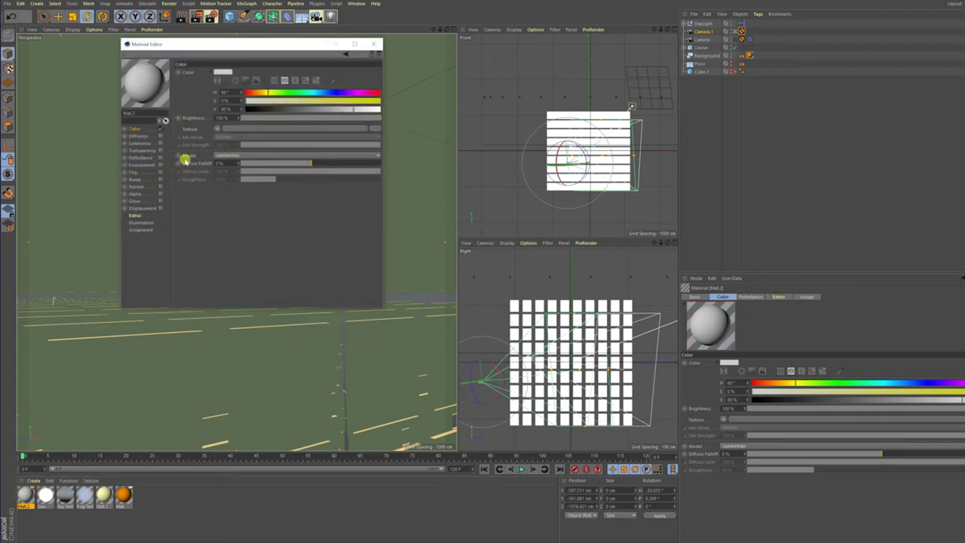
right_click(150, 95)
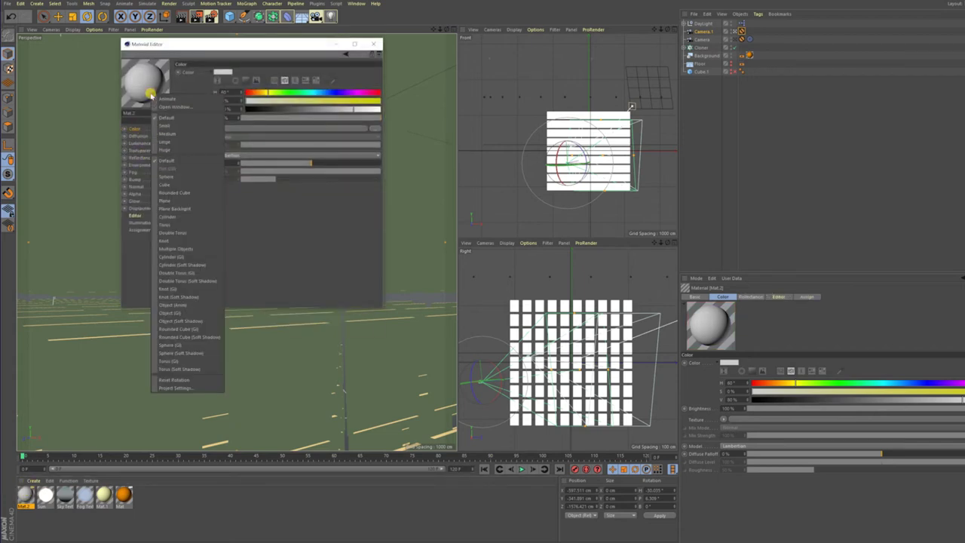
left_click(187, 193)
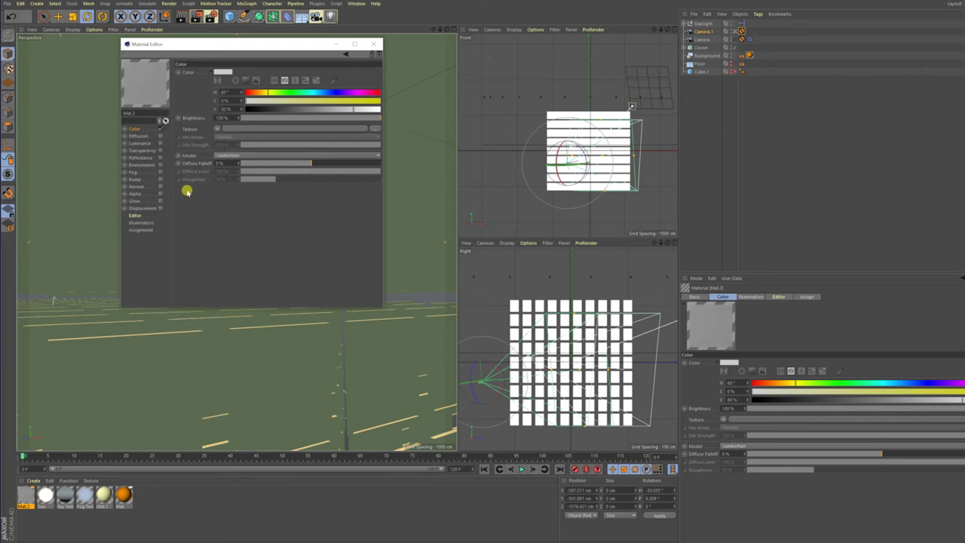
left_click(372, 128)
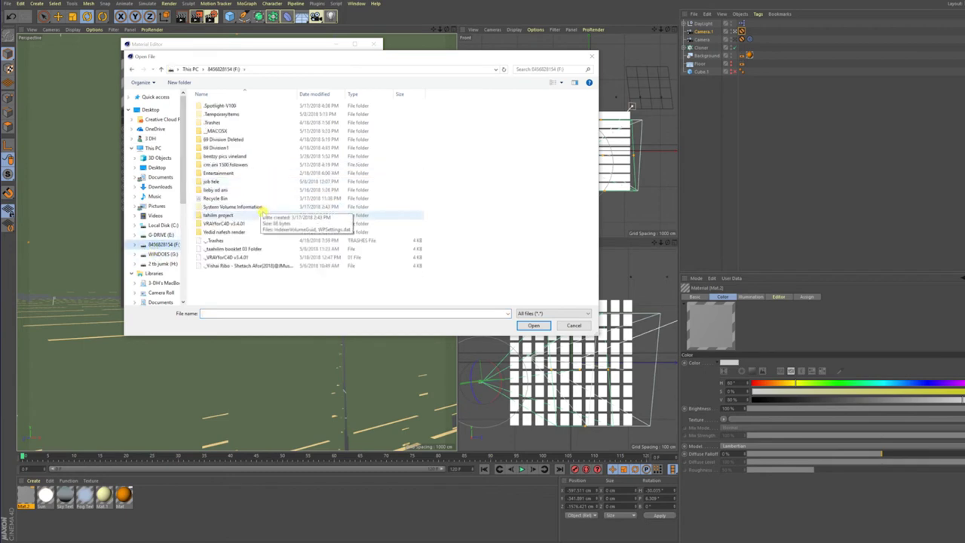
Load '_cover yedid nafaash 08 final.psd' from the 3-DH project folder as the Color texture
double_click(272, 148)
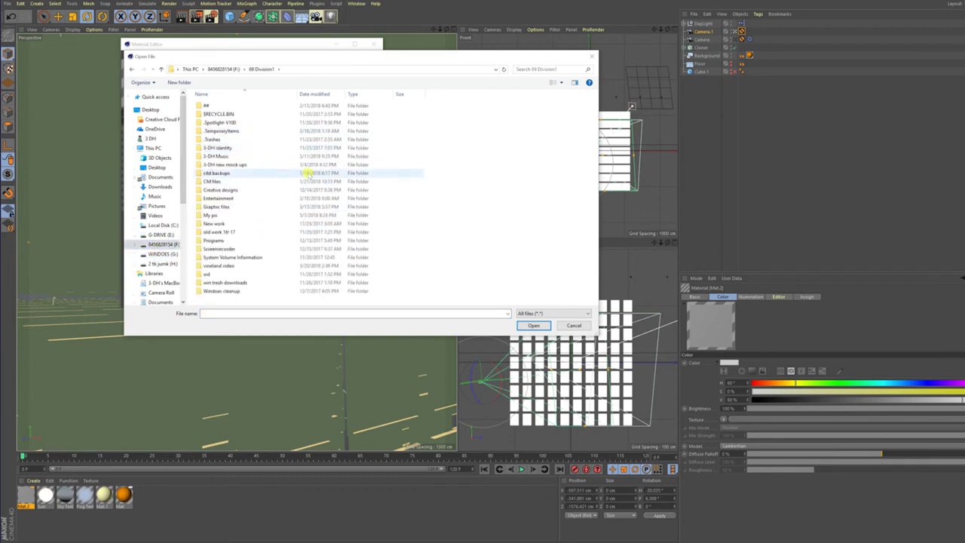
double_click(258, 223)
double_click(258, 123)
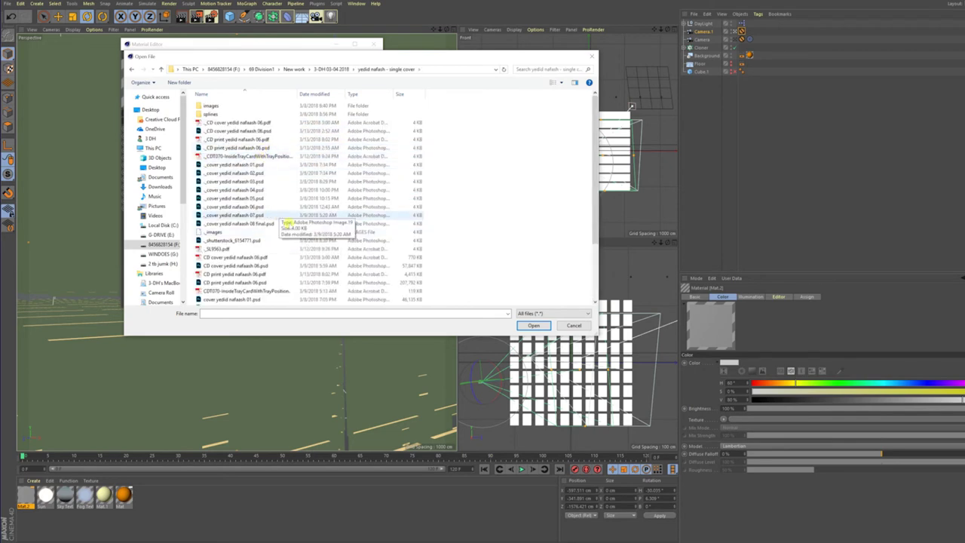
left_click(289, 224)
left_click(535, 325)
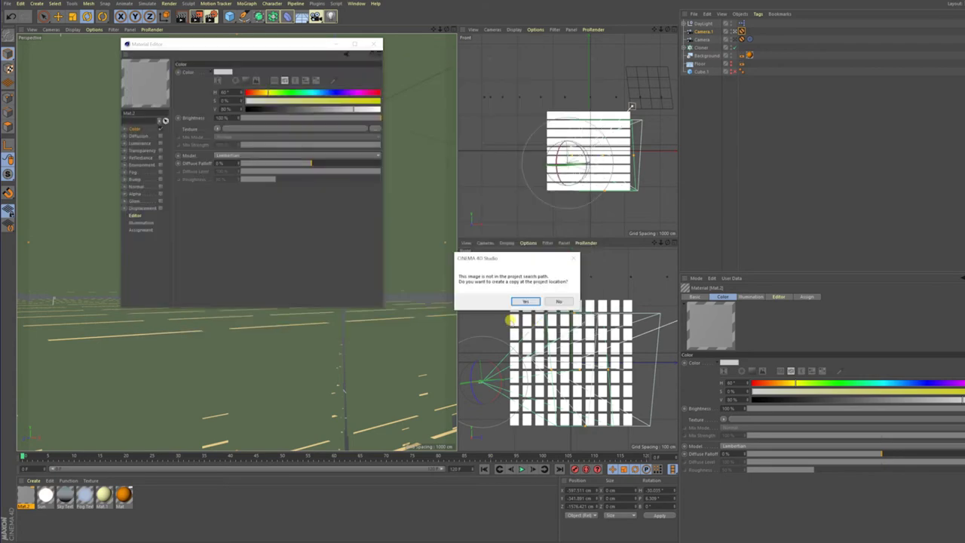
left_click(548, 300)
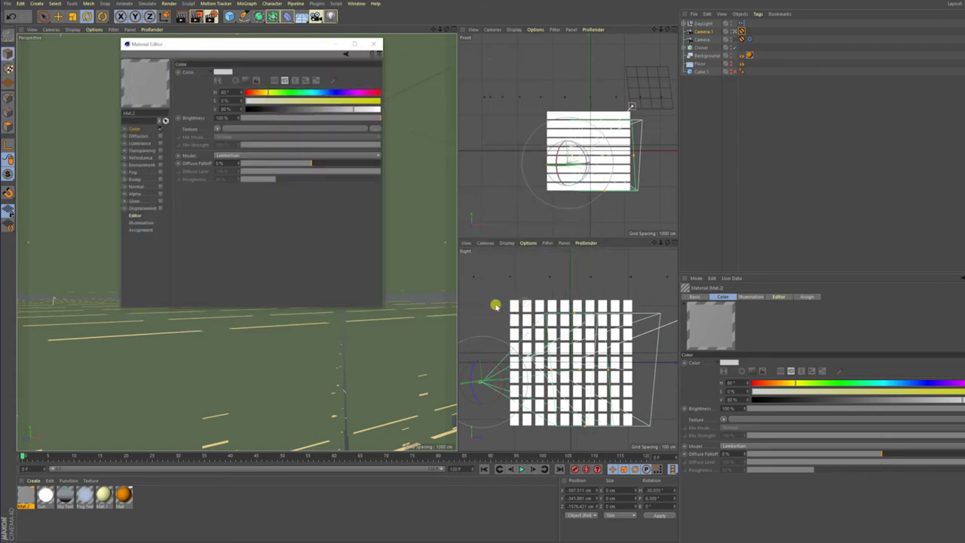
Replace the texture with 'CD cover yedid nafaash 06.pdf', copying it to the project
left_click(369, 129)
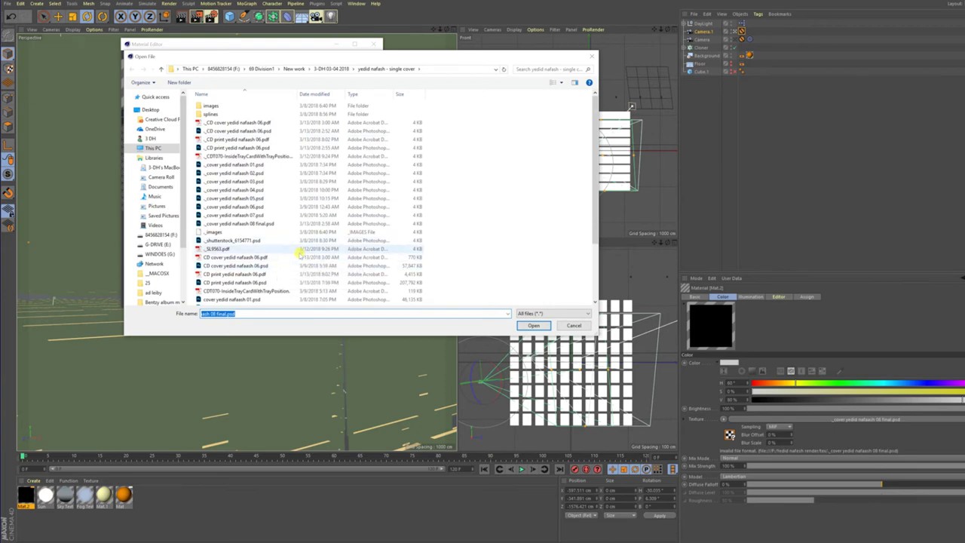
left_click(291, 258)
right_click(293, 257)
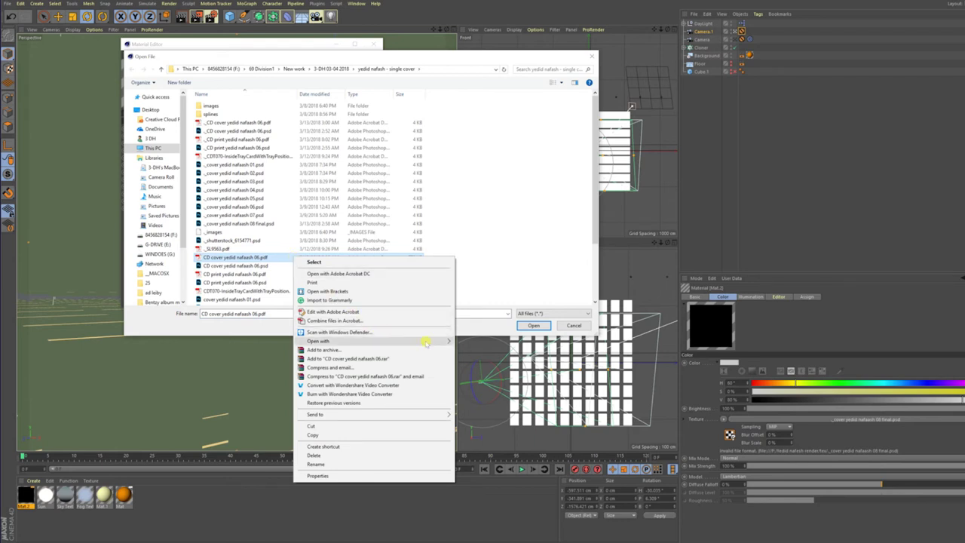
mouse_move(331, 341)
left_click(472, 363)
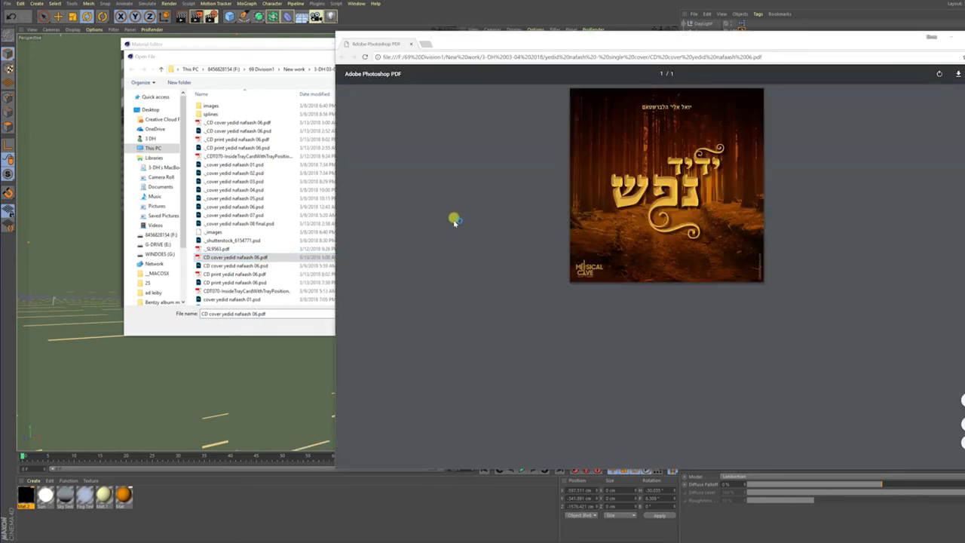
left_click(306, 307)
left_click(532, 325)
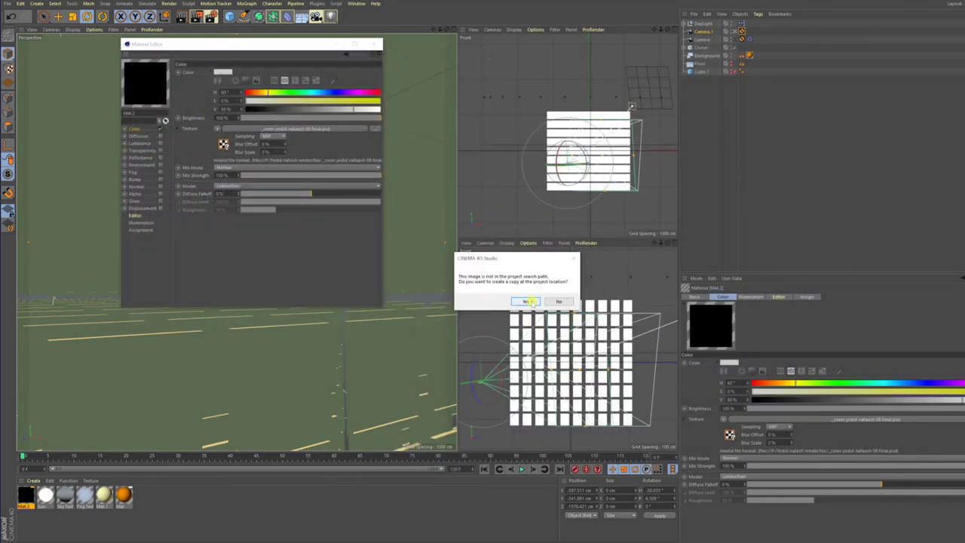
left_click(527, 301)
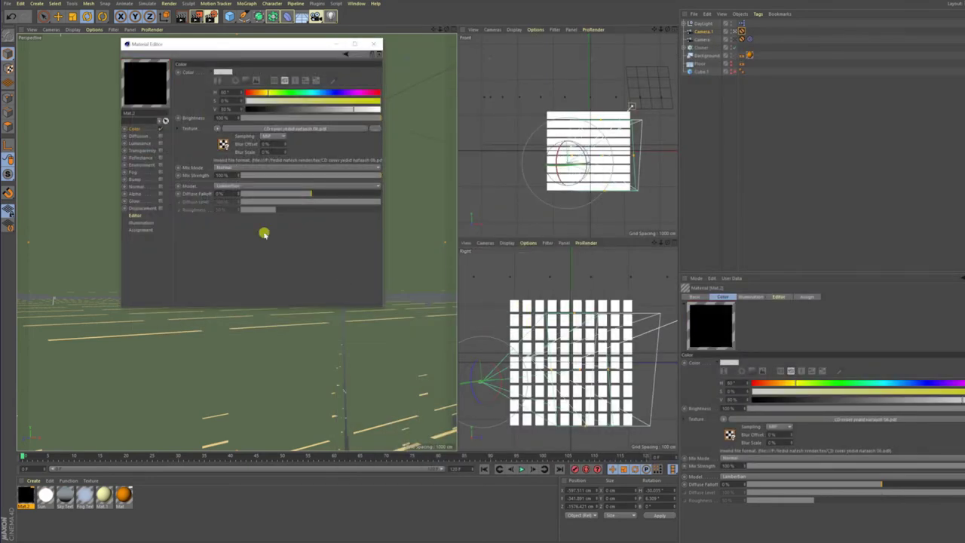
left_click(371, 131)
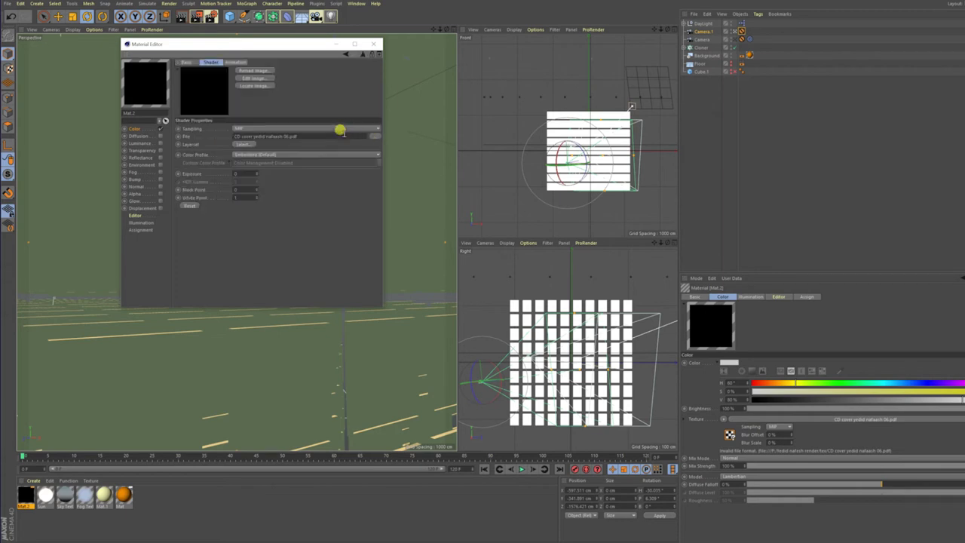
left_click(376, 137)
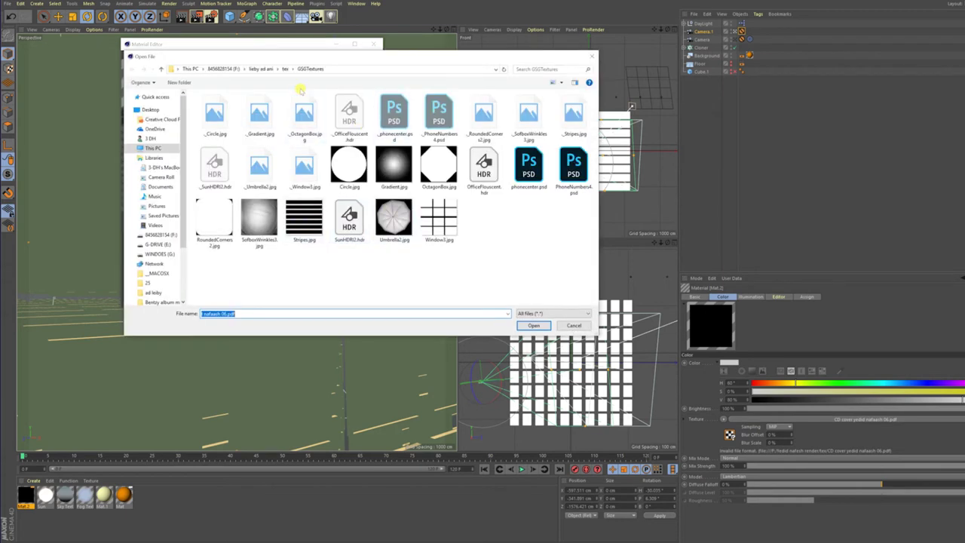
Navigate to F:\69 Division1\New work\...\yedid nafash - single cover\images
left_click(160, 235)
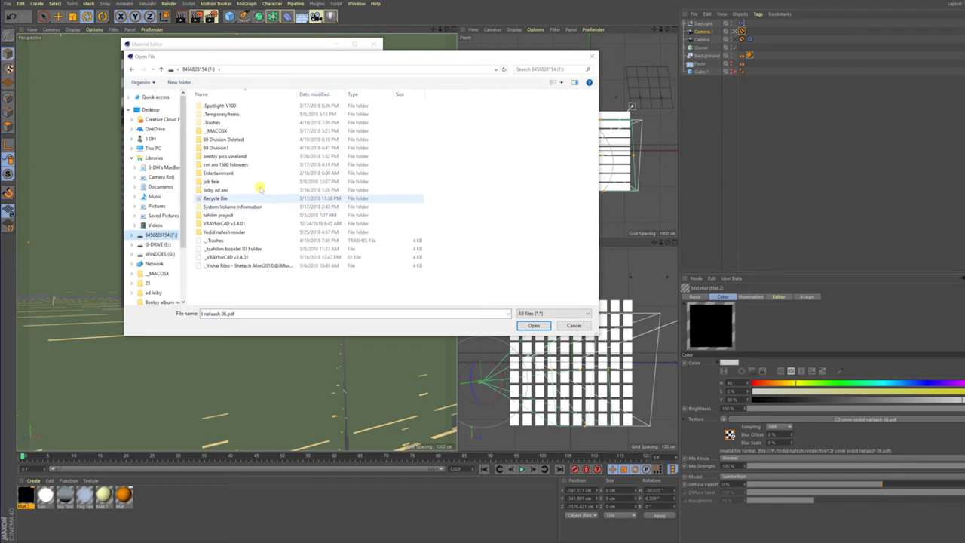
double_click(273, 147)
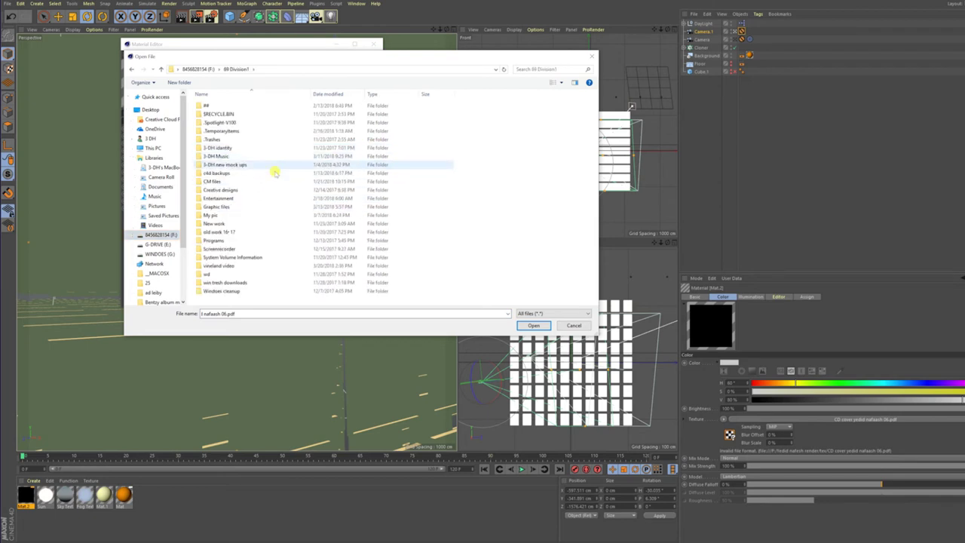
double_click(259, 223)
double_click(269, 123)
double_click(269, 153)
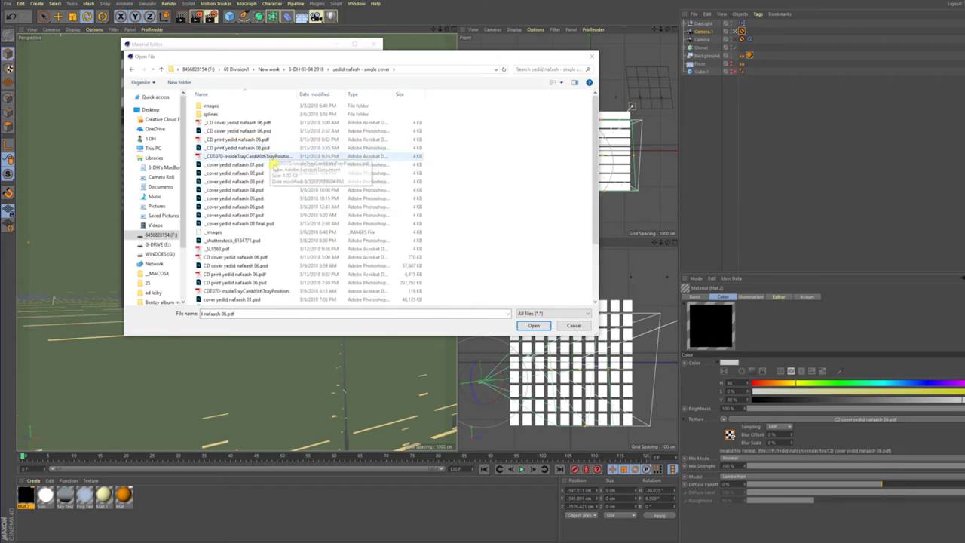
scroll(301, 264, "down", 3)
scroll(301, 226, "up", 3)
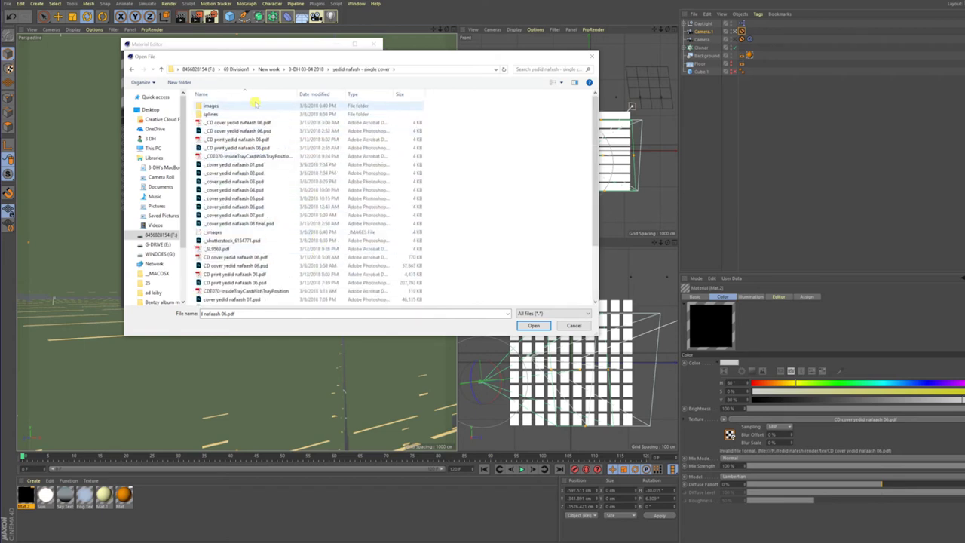
double_click(254, 100)
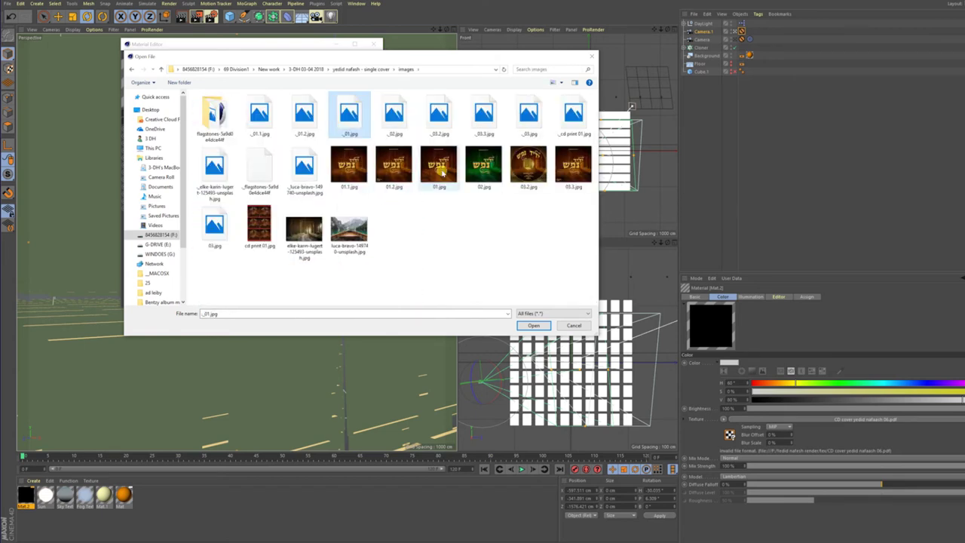
Check 03.3.jpg's properties, then load it as the texture and copy it to the project
left_click(446, 235)
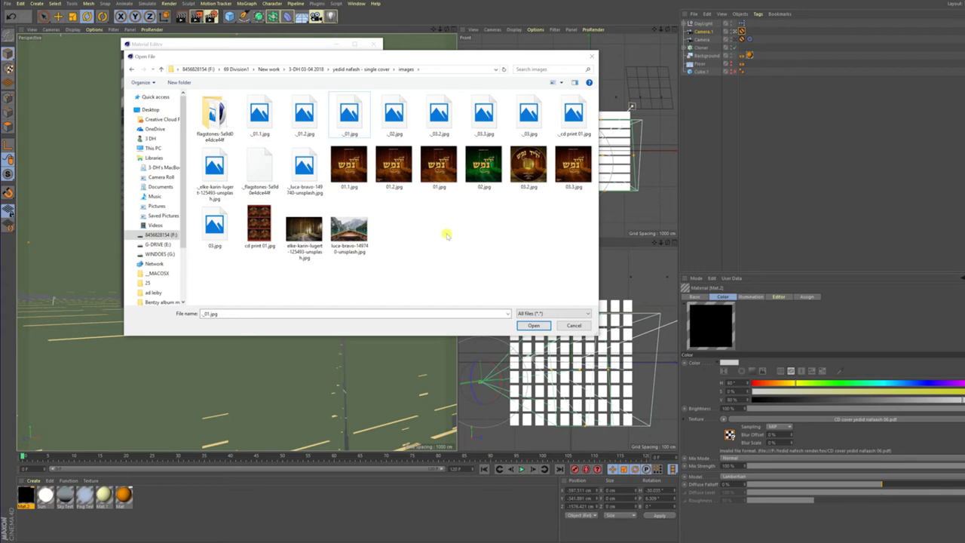
right_click(562, 170)
left_click(611, 455)
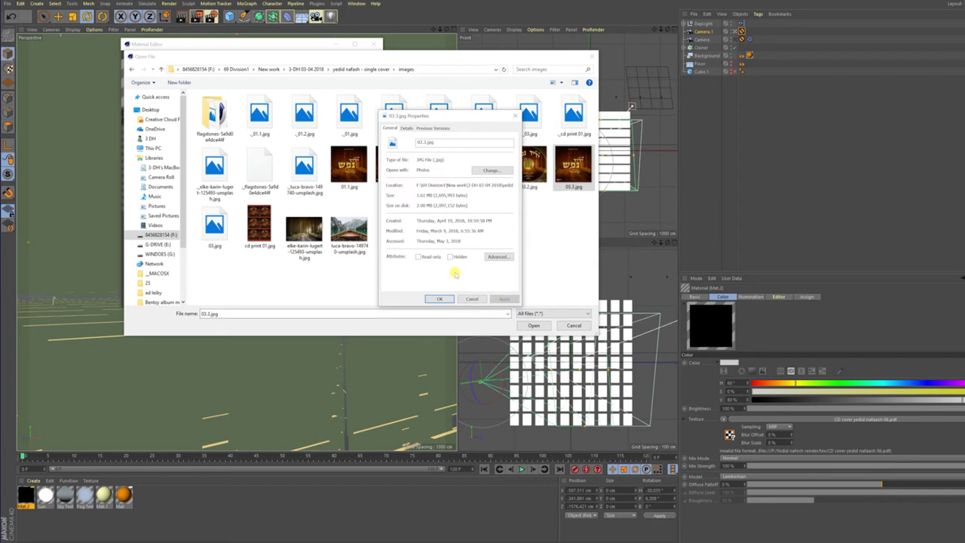
left_click(516, 115)
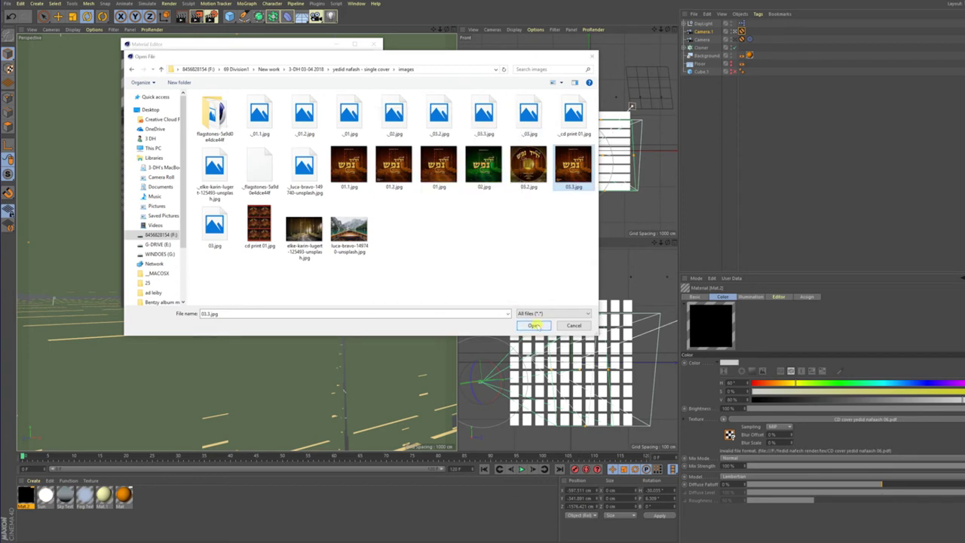
left_click(535, 325)
left_click(526, 301)
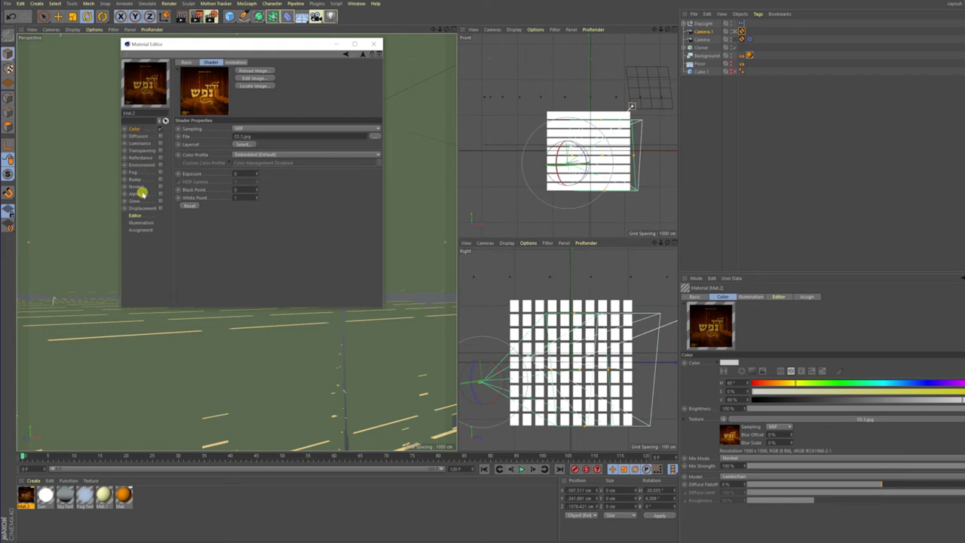
Enable Mat.2's Alpha channel and drag the material onto COVER under the Cloner
left_click(159, 194)
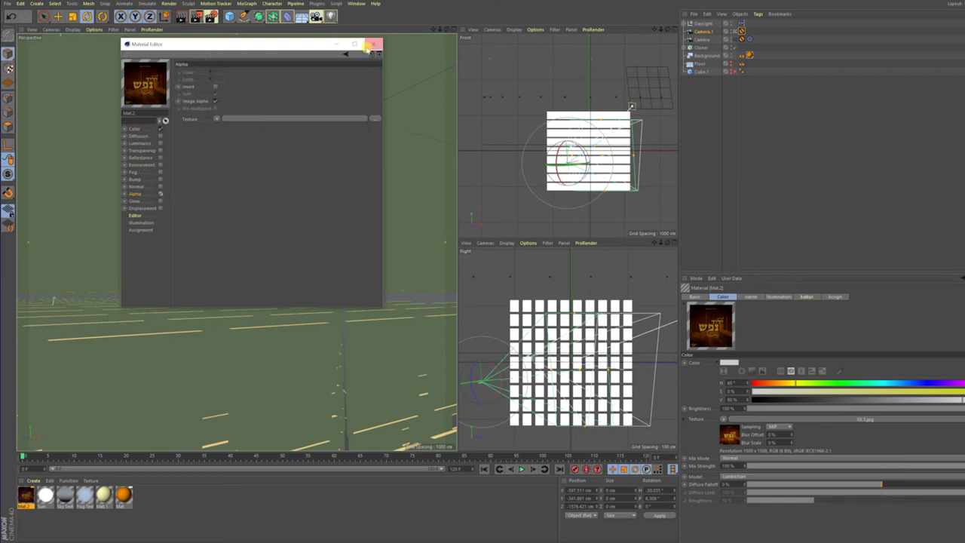
left_click(373, 43)
left_click_drag(26, 497, 326, 249)
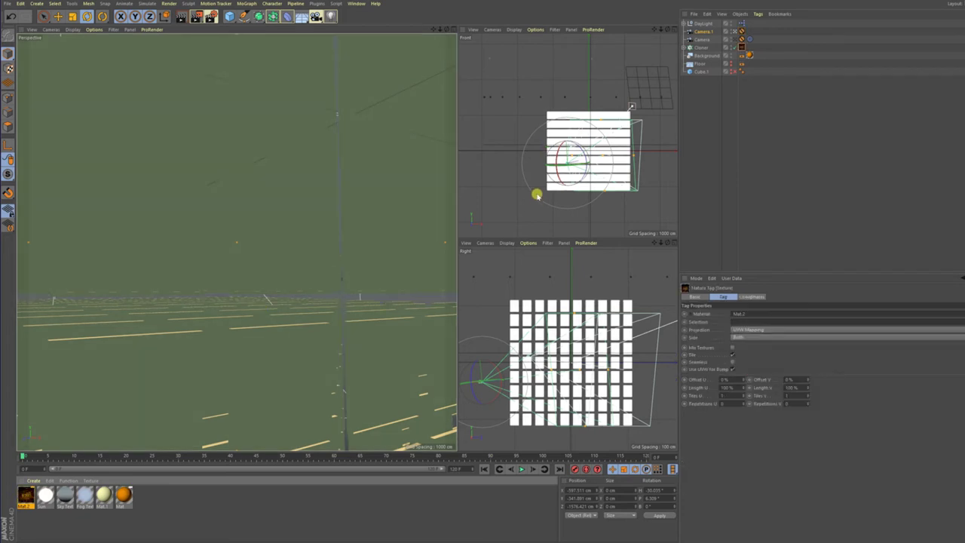
left_click(701, 47)
left_click(686, 46)
left_click(701, 55)
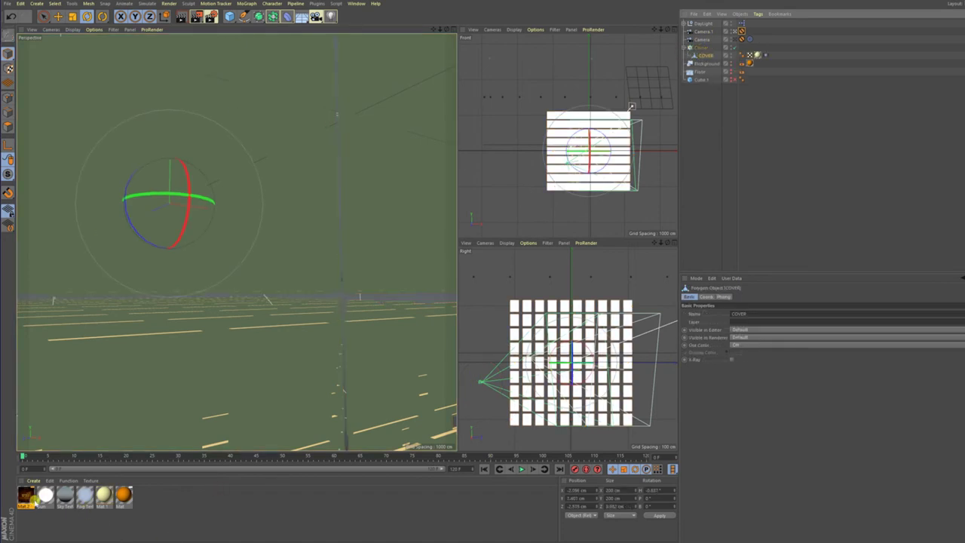
left_click_drag(33, 504, 754, 56)
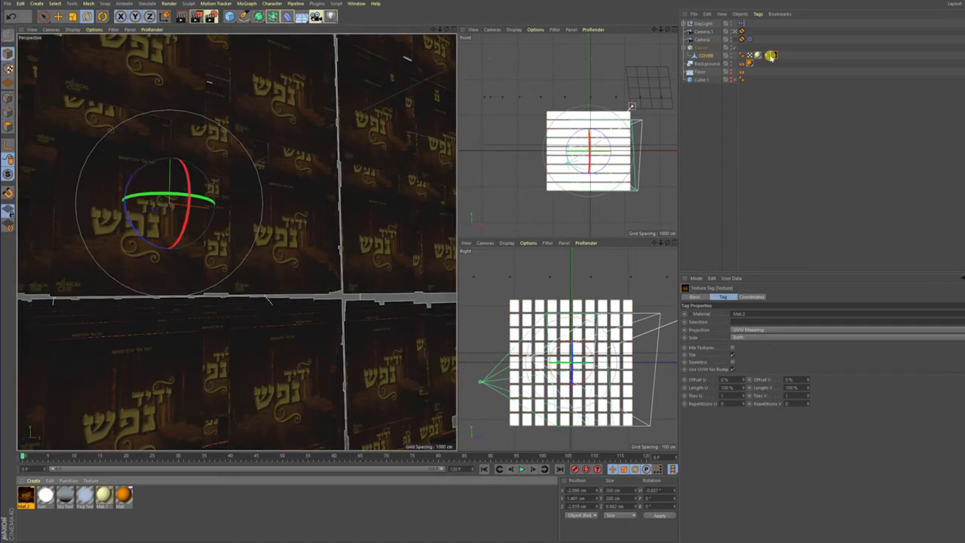
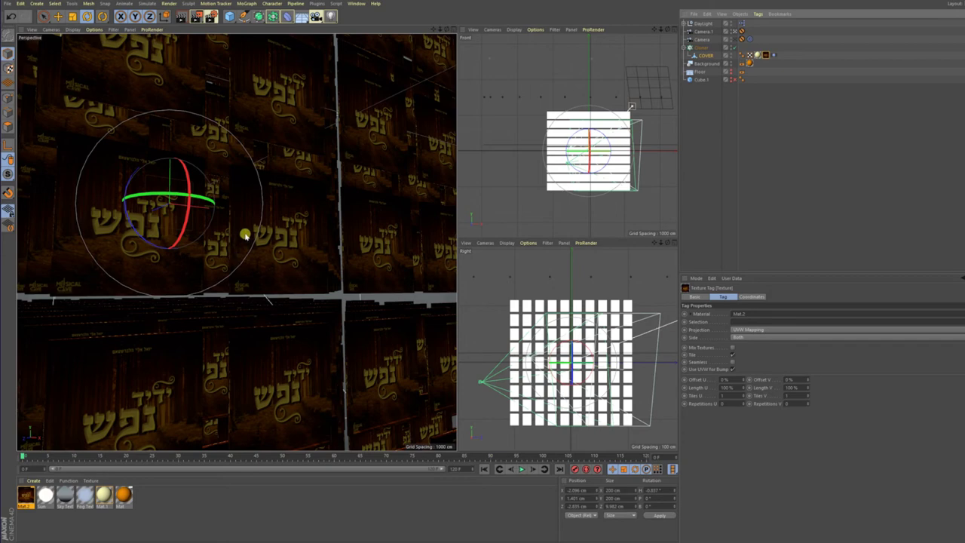
Exit the scene camera and orbit the editor view around the cloned cover wall
left_click(733, 32)
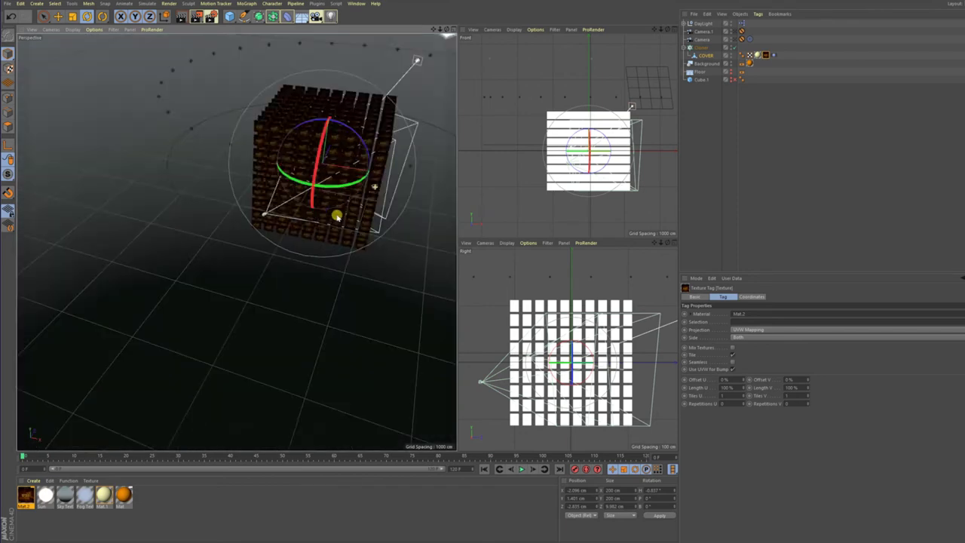
mouse_move(336, 216)
left_mouse_down("alt")
mouse_move(181, 213)
mouse_move(405, 209)
mouse_move(456, 197)
left_mouse_up("alt")
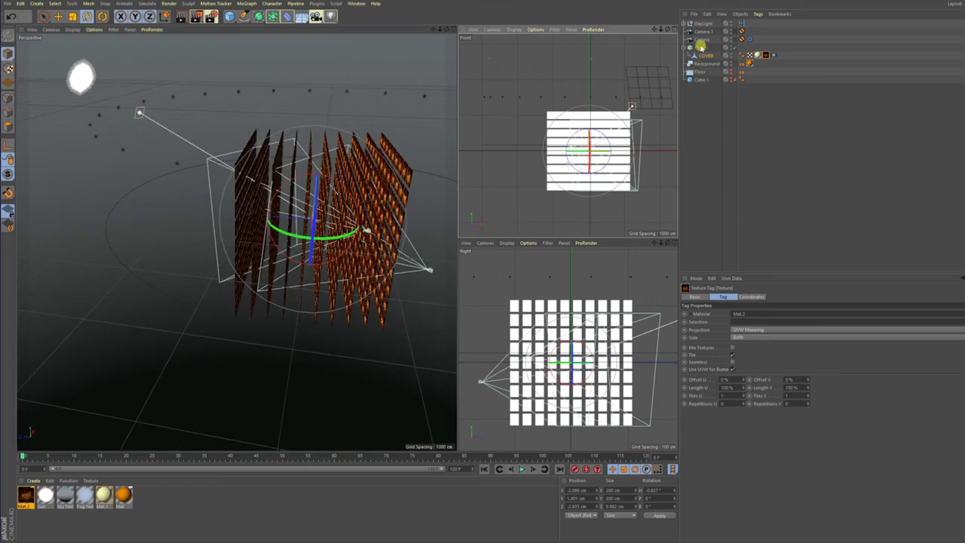
Set the DayLight sun brightness to 150% and rotate the sun to roughly −168°, −30°, 130.5°
left_click(701, 24)
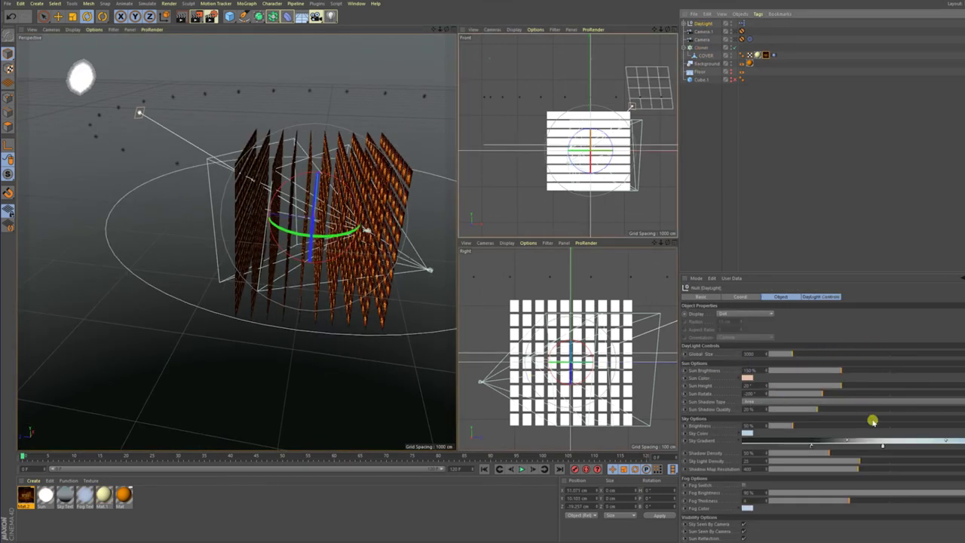
left_click(849, 425)
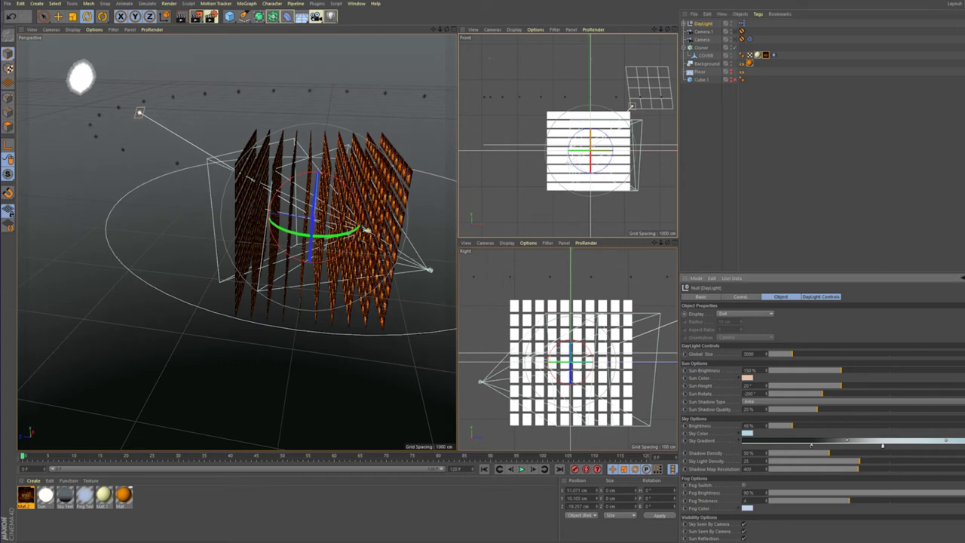
scroll(821, 422, "down", 1)
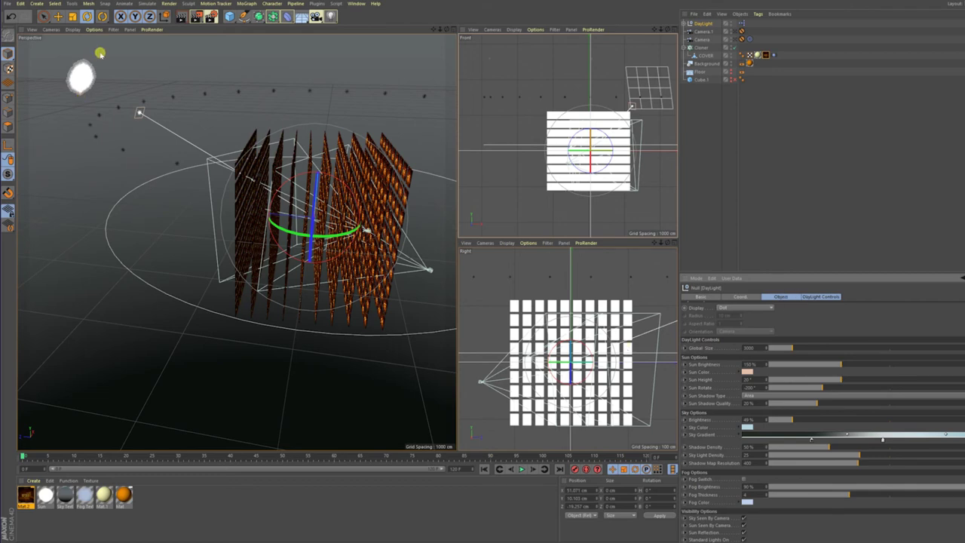
mouse_move(106, 110)
left_mouse_down()
mouse_move(440, 172)
mouse_move(409, 249)
mouse_move(228, 236)
mouse_move(252, 269)
mouse_move(225, 205)
mouse_move(106, 204)
mouse_move(161, 218)
mouse_move(118, 222)
mouse_move(97, 206)
mouse_move(270, 204)
mouse_move(273, 187)
mouse_move(397, 159)
left_mouse_up()
left_click(165, 16)
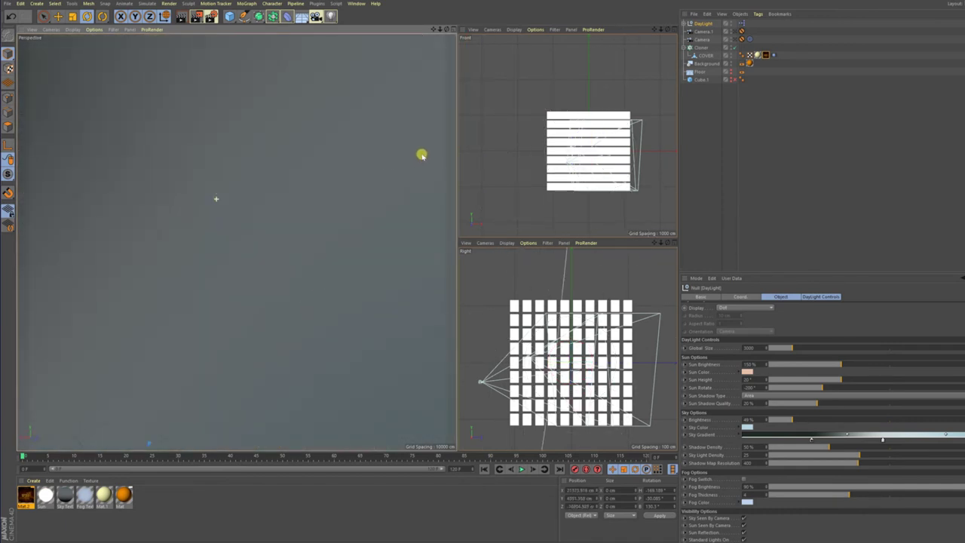
Orbit and zoom until the cloned cover wall shows edge-on above the grid, with scene lighting on
mouse_move(168, 287)
left_mouse_down("alt")
mouse_move(82, 286)
mouse_move(196, 324)
mouse_move(104, 310)
mouse_move(181, 319)
mouse_move(118, 317)
mouse_move(177, 348)
mouse_move(395, 226)
mouse_move(388, 389)
left_mouse_up("alt")
left_click_drag(176, 346, 176, 348, "alt")
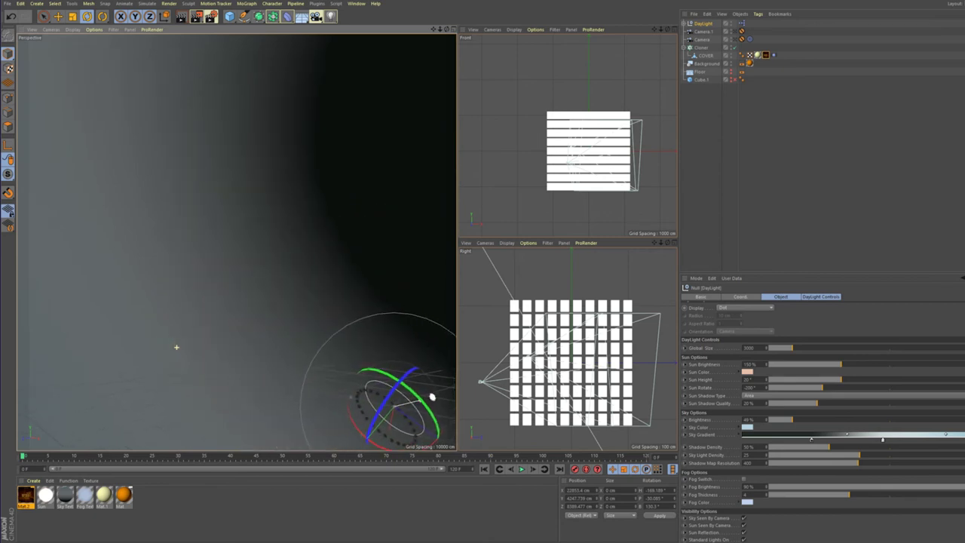
mouse_move(60, 407)
left_mouse_down("alt")
mouse_move(194, 426)
mouse_move(196, 411)
mouse_move(153, 397)
mouse_move(214, 277)
left_mouse_up("alt")
mouse_move(232, 208)
left_mouse_down("alt")
mouse_move(281, 192)
mouse_move(200, 230)
mouse_move(30, 224)
mouse_move(43, 298)
mouse_move(133, 349)
mouse_move(220, 266)
left_mouse_up("alt")
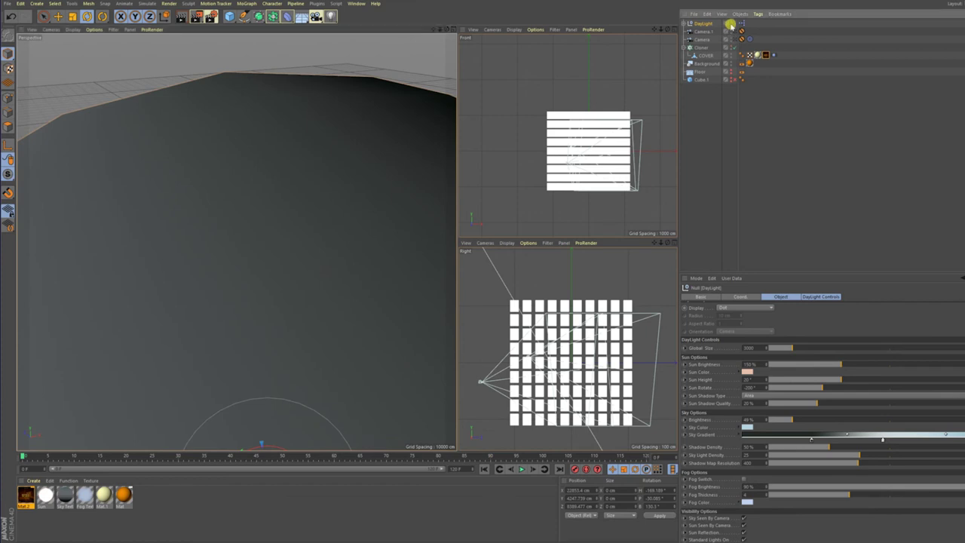
key("ctrl+shift+z")
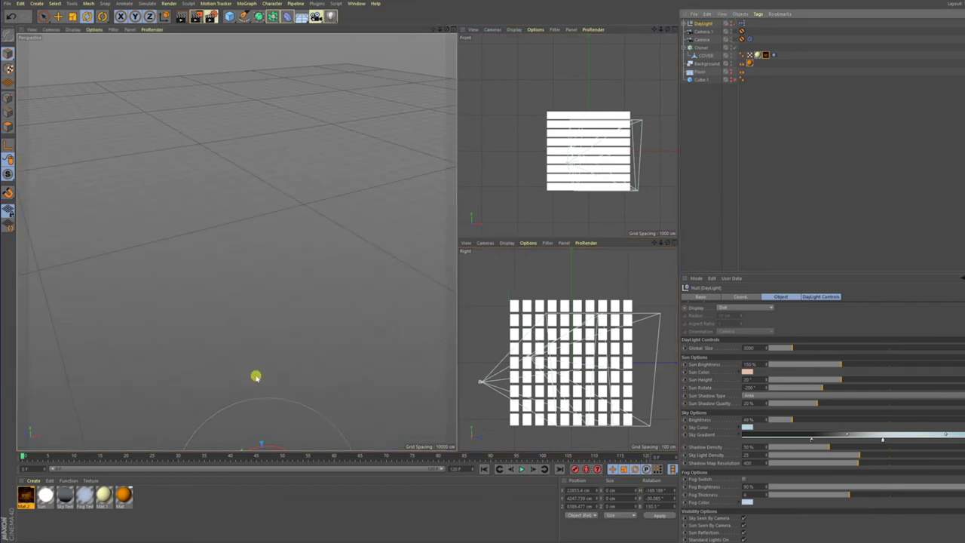
mouse_move(282, 395)
left_mouse_down("alt")
mouse_move(308, 189)
mouse_move(364, 170)
left_mouse_up("alt")
mouse_move(269, 291)
right_mouse_down("alt")
mouse_move(345, 254)
mouse_move(288, 276)
mouse_move(287, 254)
mouse_move(341, 218)
mouse_move(323, 252)
mouse_move(224, 294)
mouse_move(244, 273)
mouse_move(269, 369)
mouse_move(252, 344)
mouse_move(261, 320)
right_mouse_up("alt")
mouse_move(261, 320)
left_mouse_down("alt")
mouse_move(276, 291)
mouse_move(286, 312)
mouse_move(311, 311)
mouse_move(265, 327)
mouse_move(272, 315)
mouse_move(291, 316)
mouse_move(261, 308)
left_mouse_up("alt")
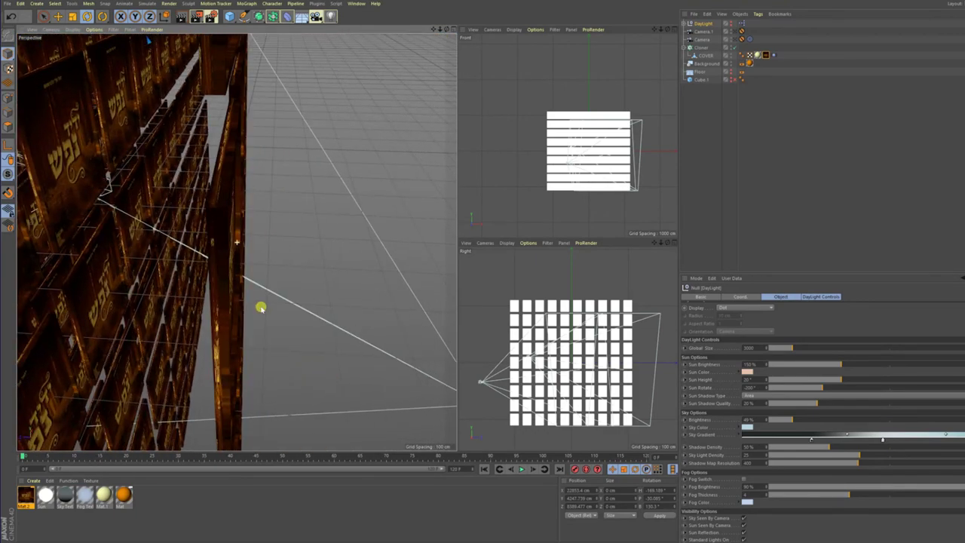
left_click(729, 22)
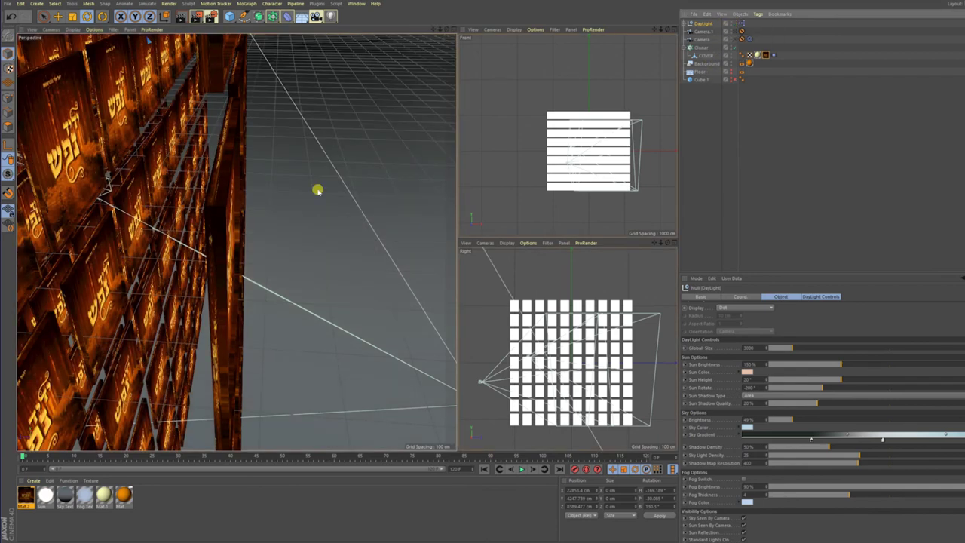
Set COVER's texture tag to Flat projection on the Front side, with Tile unchecked
left_click(765, 56)
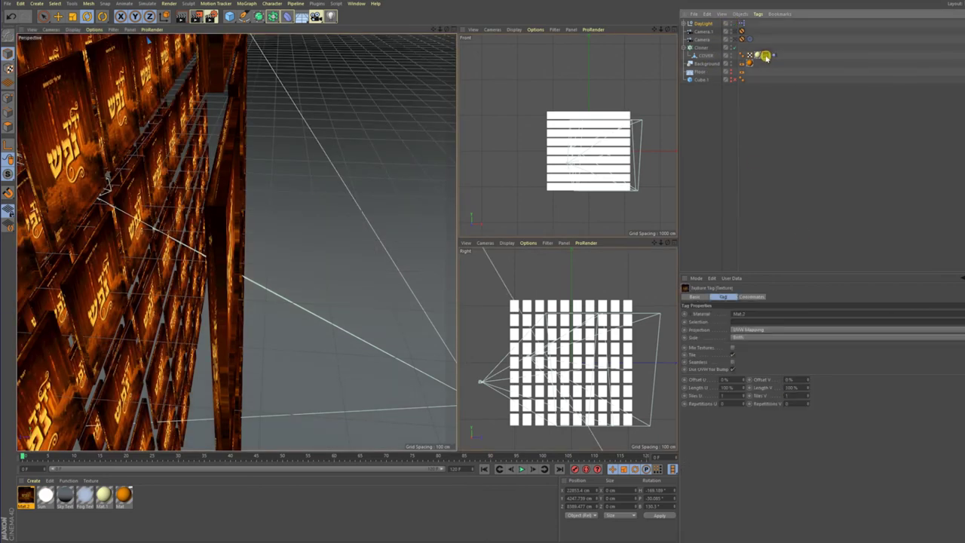
left_click(731, 353)
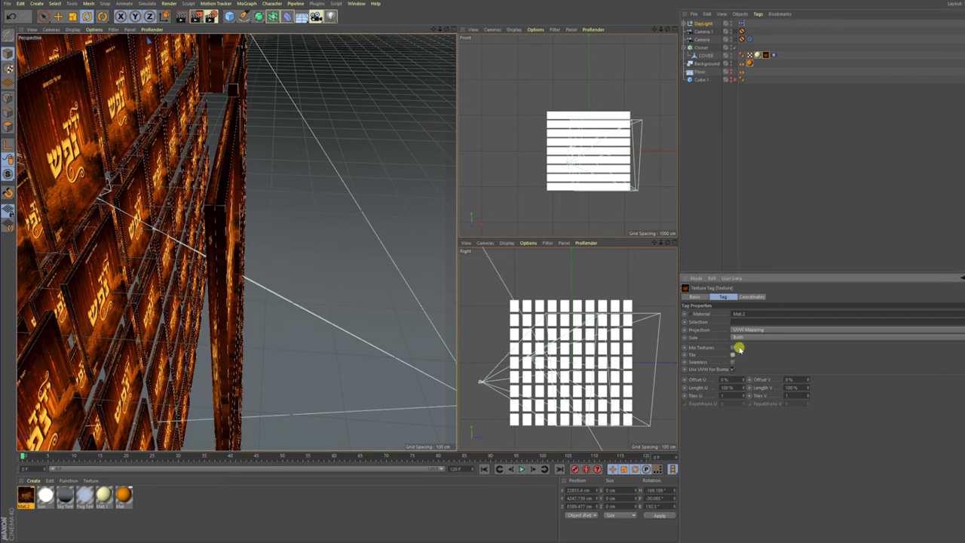
left_click(739, 338)
left_click(745, 353)
left_click(743, 329)
left_click(743, 350)
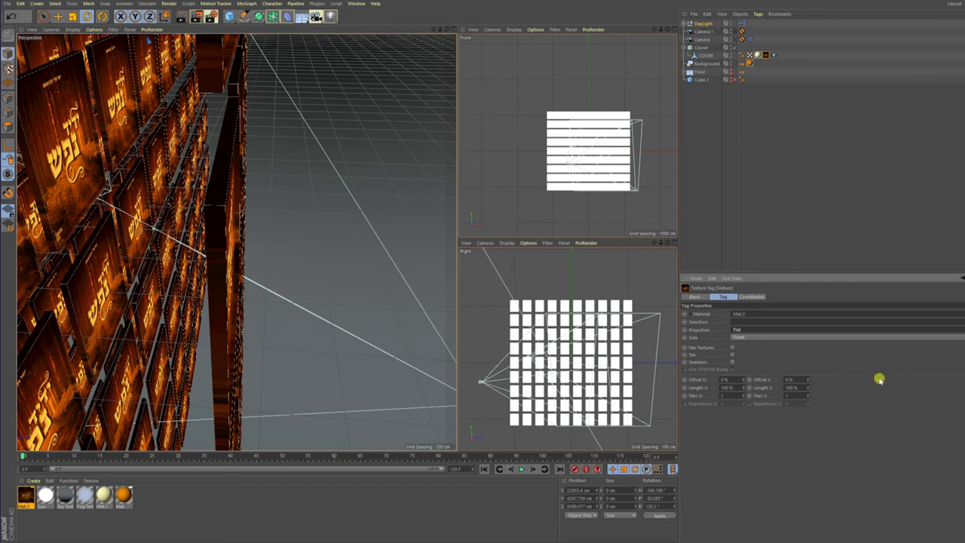
left_click_drag(742, 387, 744, 388)
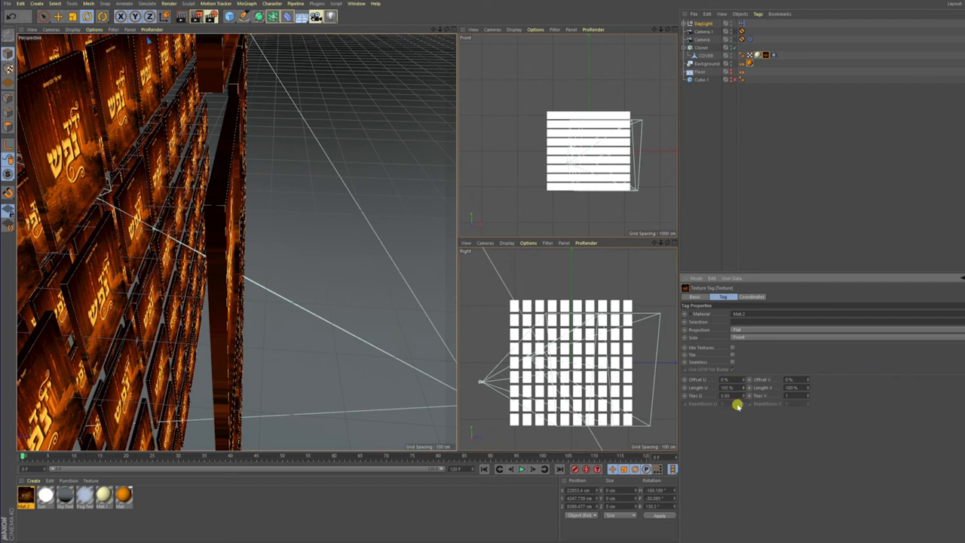
key("ctrl+z")
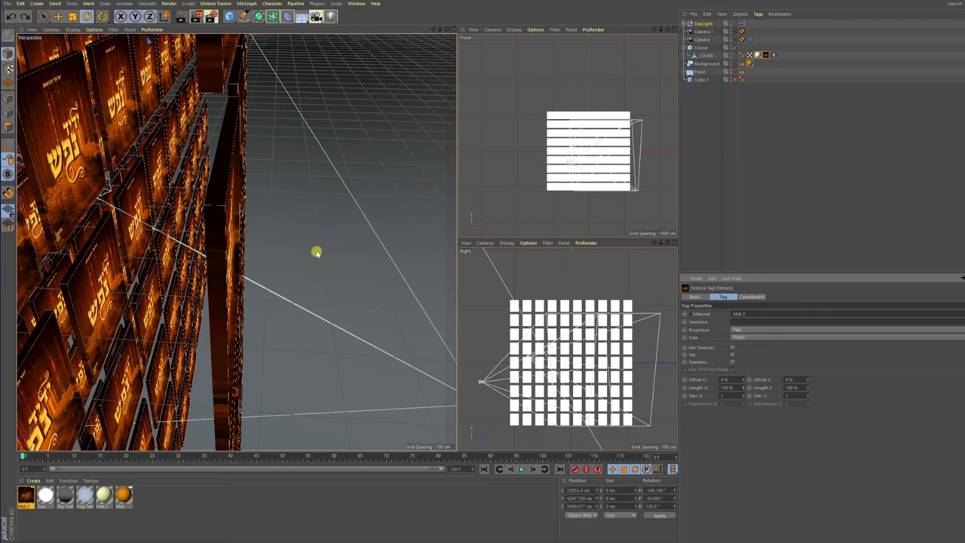
left_click_drag(251, 209, 179, 199, "alt")
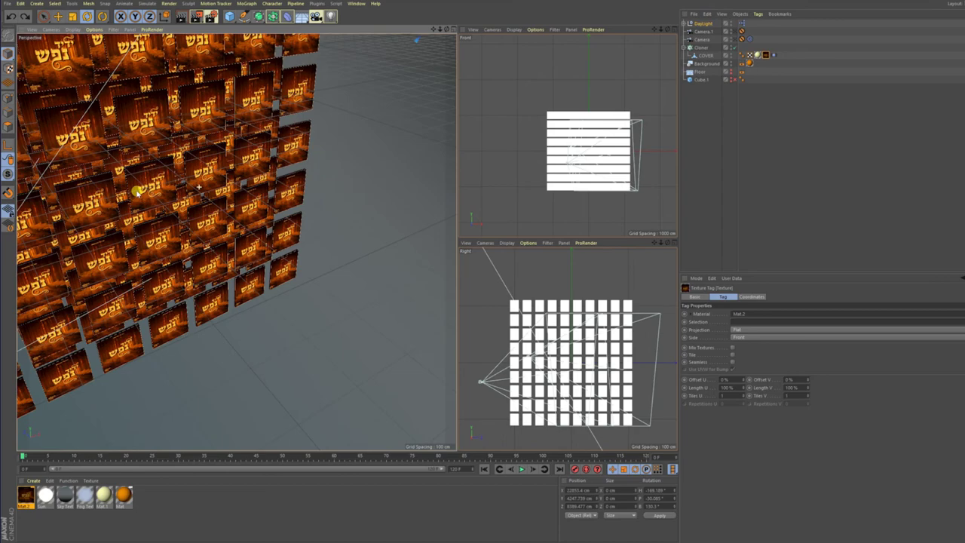
Scale the COVER points to 92.6% on X, then disable the Cloner to leave one cover
left_click_drag(179, 200, 217, 198, "alt")
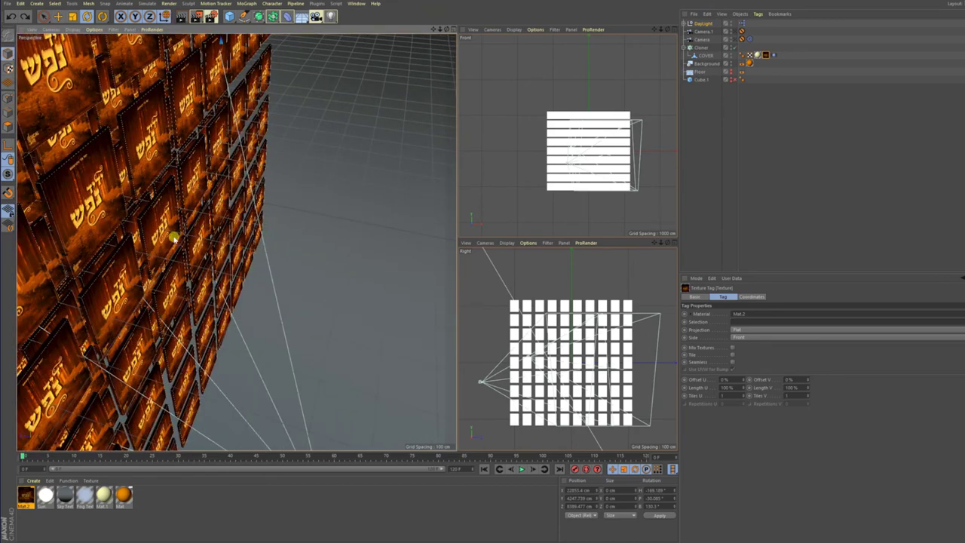
left_click_drag(176, 237, 175, 202, "alt")
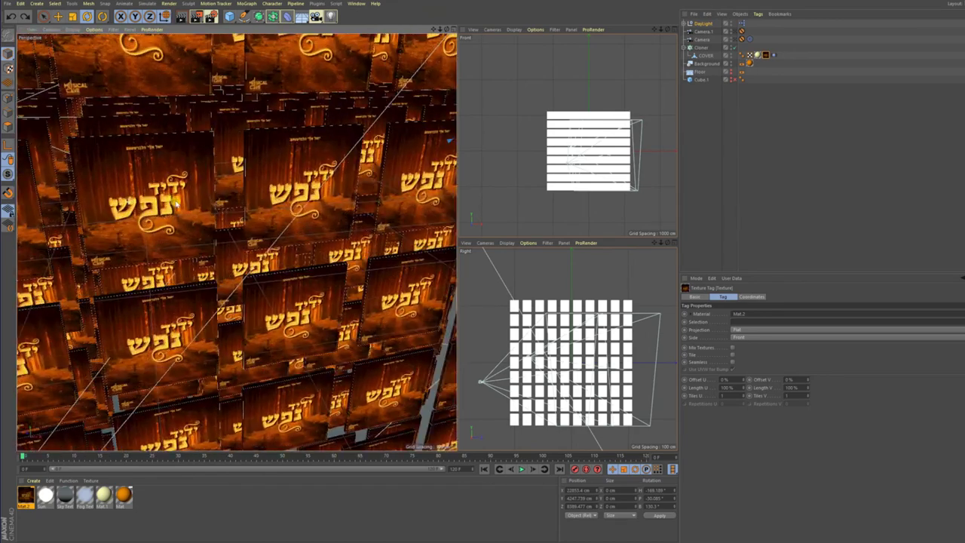
mouse_move(175, 204)
left_mouse_down("alt")
mouse_move(319, 231)
mouse_move(209, 251)
mouse_move(181, 167)
left_mouse_up("alt")
left_click(182, 167)
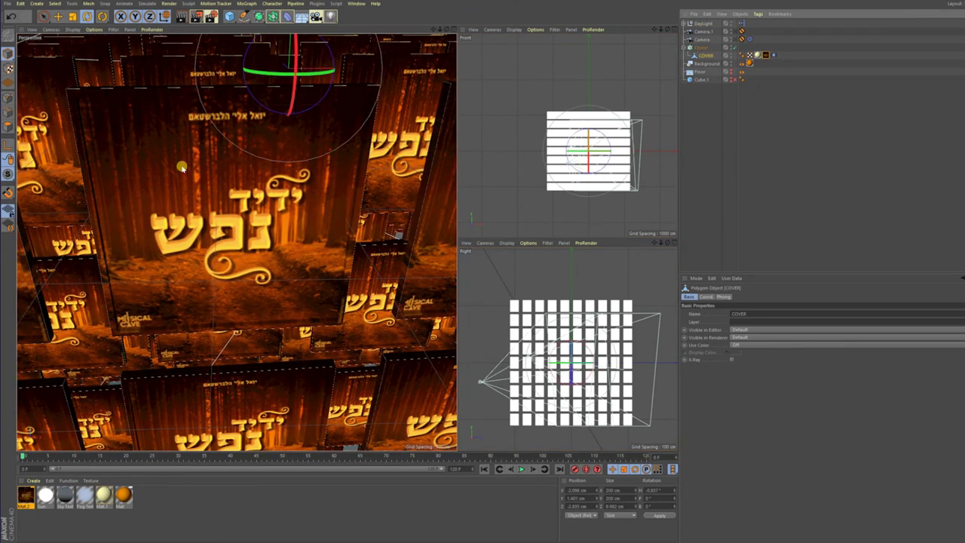
left_click(11, 78)
key("t")
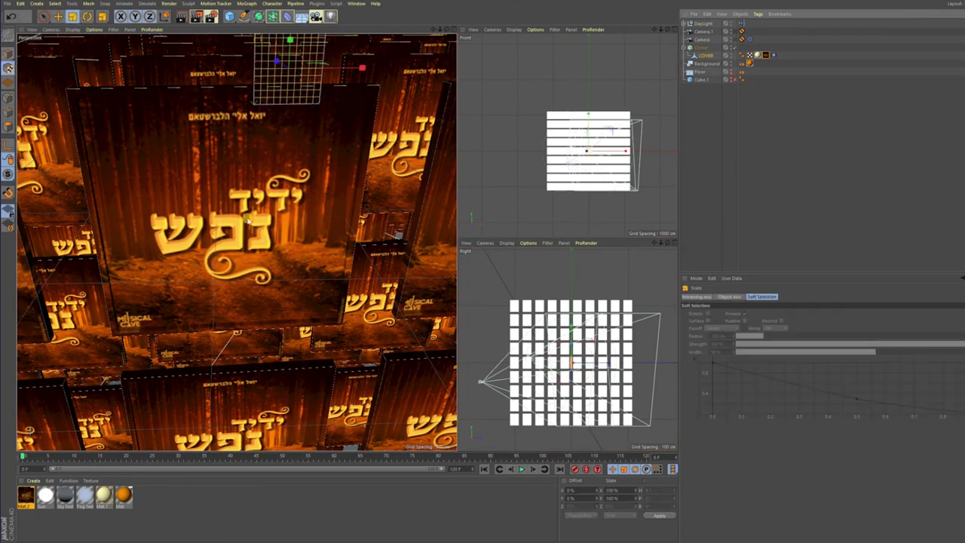
left_click_drag(350, 69, 343, 68)
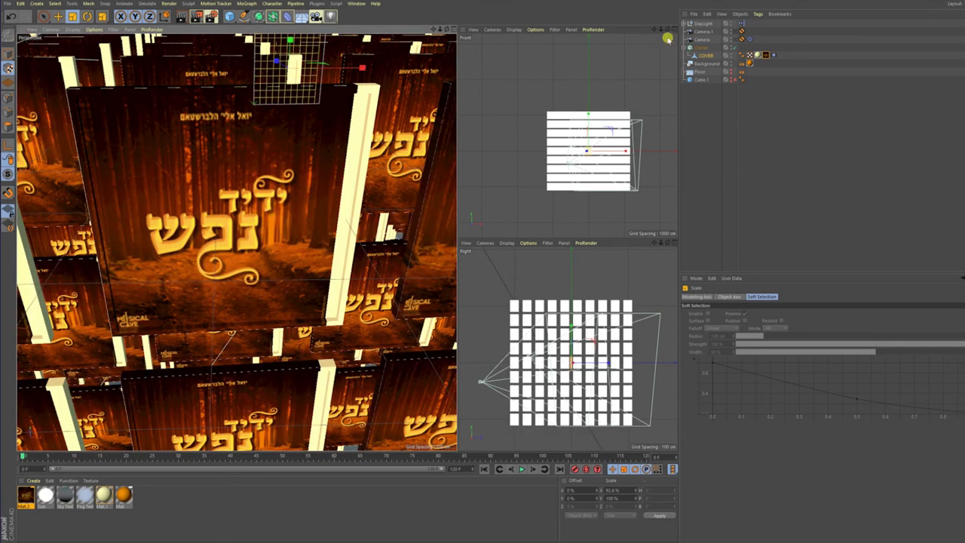
left_click(731, 48)
scroll(233, 207, "down", 5)
Adjust the cover points' scale, including a vertical tweak, and undo a sideways shift
scroll(256, 211, "down", 5)
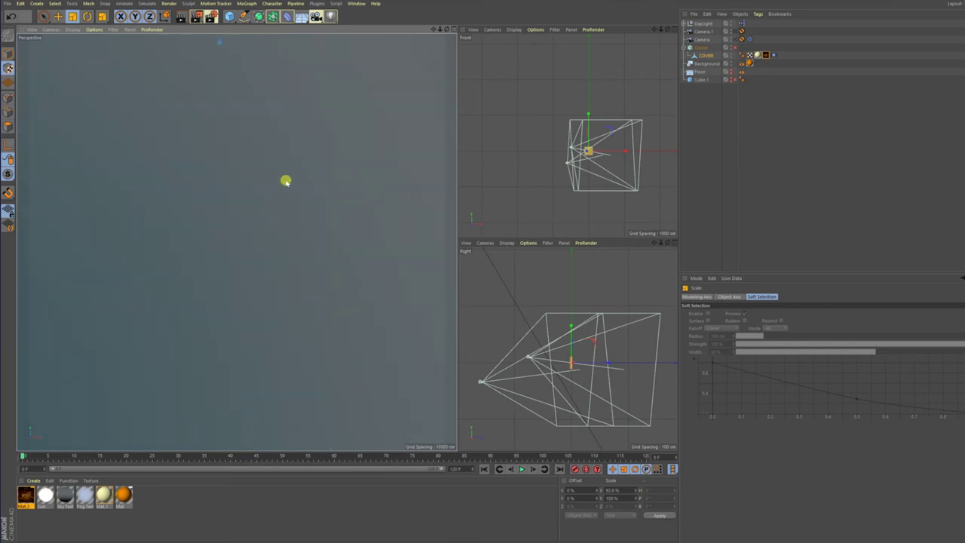
scroll(285, 181, "up", 10)
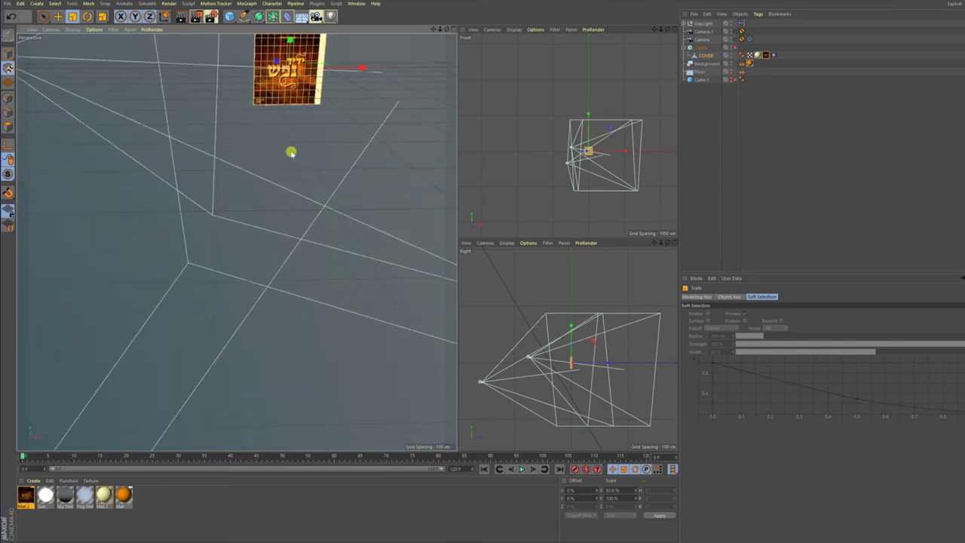
scroll(306, 139, "up", 5)
scroll(304, 117, "down", 3)
scroll(304, 120, "down", 5)
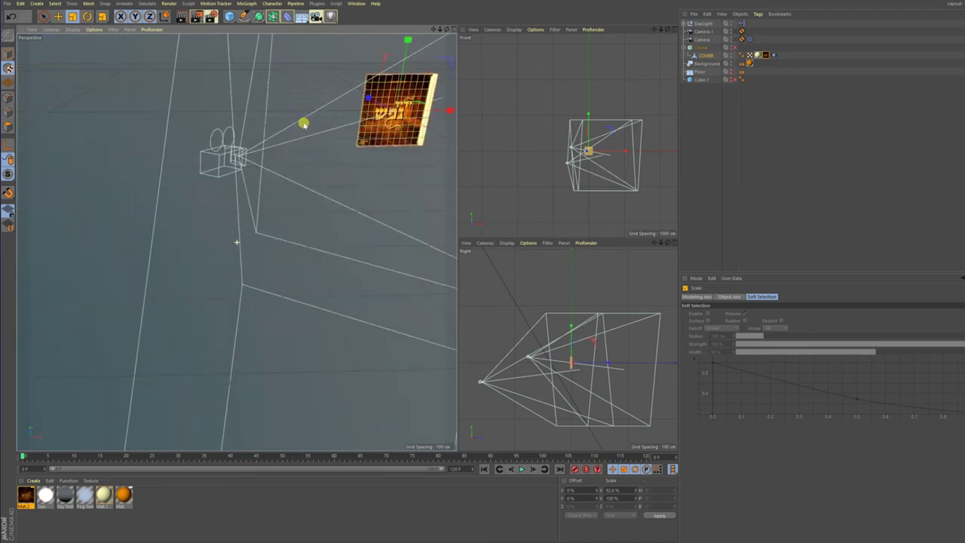
scroll(301, 125, "up", 5)
scroll(328, 178, "up", 2)
scroll(355, 169, "up", 3)
mouse_move(416, 153)
left_mouse_down("alt")
mouse_move(346, 252)
mouse_move(320, 273)
left_mouse_up("alt")
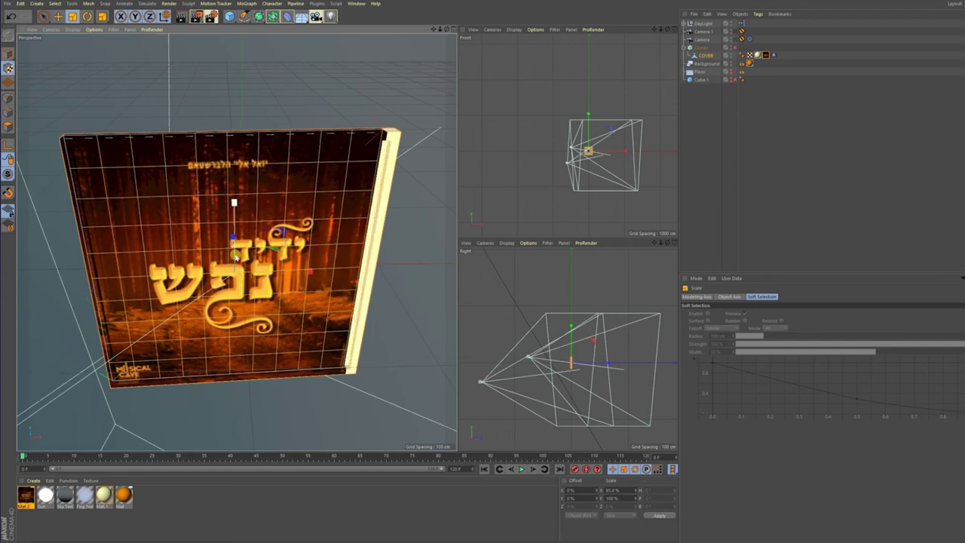
left_click_drag(233, 203, 234, 201)
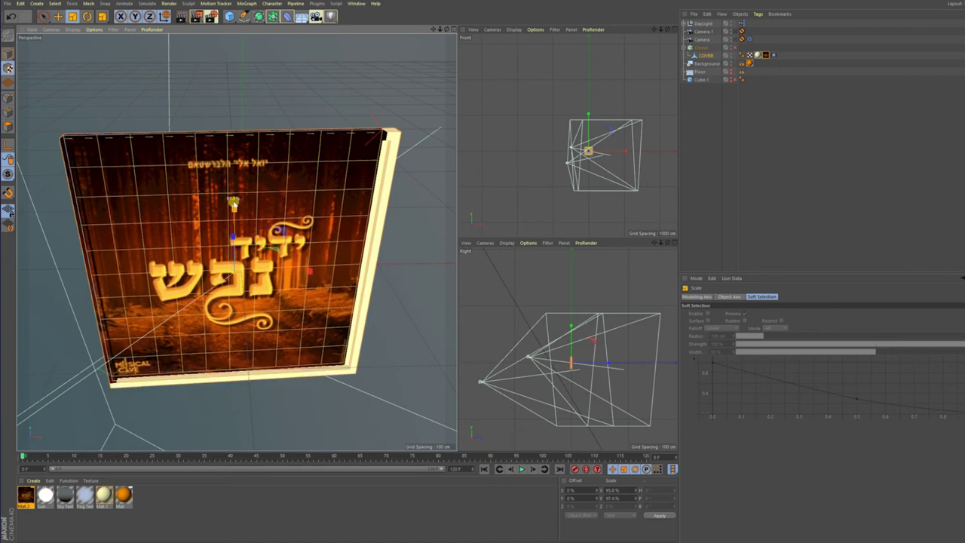
left_click(57, 17)
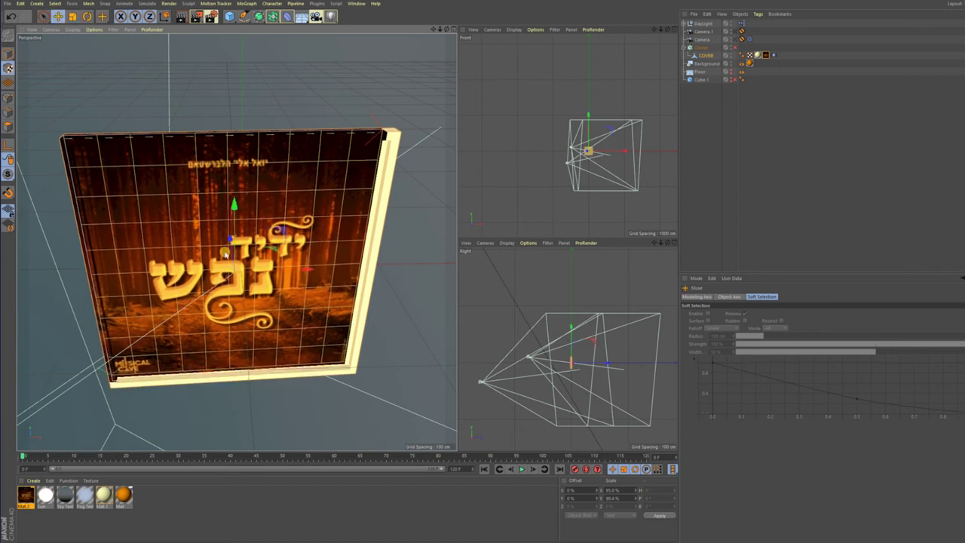
left_click_drag(593, 149, 611, 147)
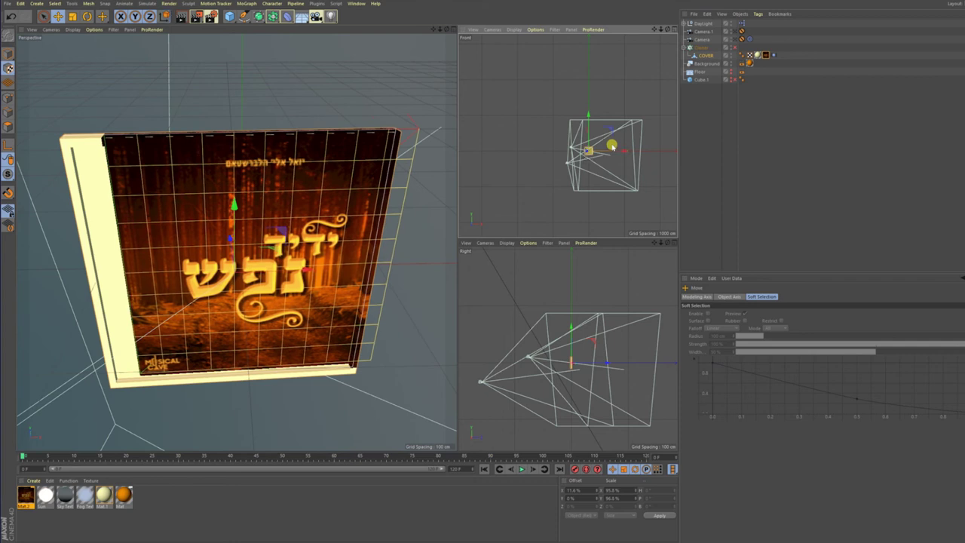
key("ctrl+z")
Nudge the cover points slightly so they line up with the album artwork
scroll(658, 91, "up", 3)
scroll(633, 96, "up", 2)
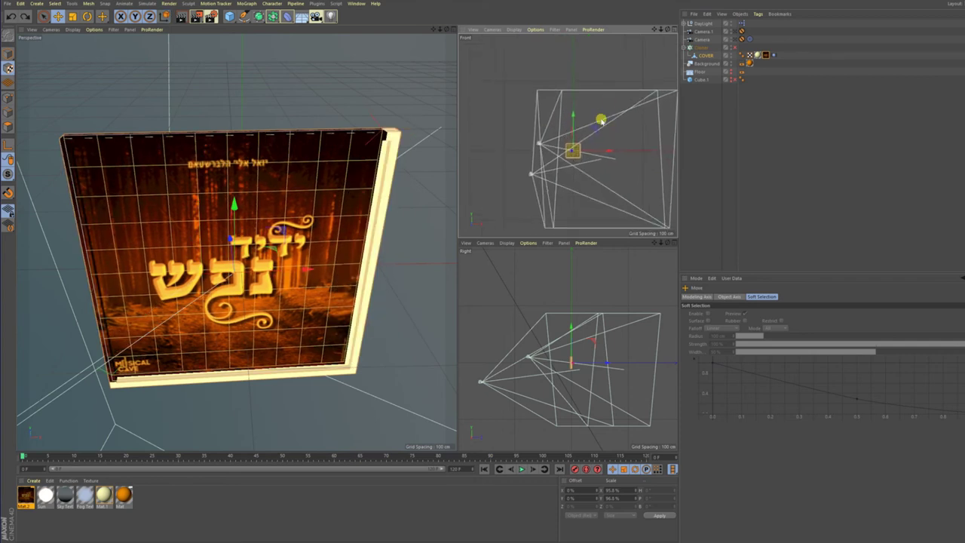
scroll(604, 141, "up", 3)
scroll(640, 117, "up", 2)
scroll(595, 151, "up", 1)
scroll(566, 162, "up", 1)
left_click_drag(564, 156, 568, 154)
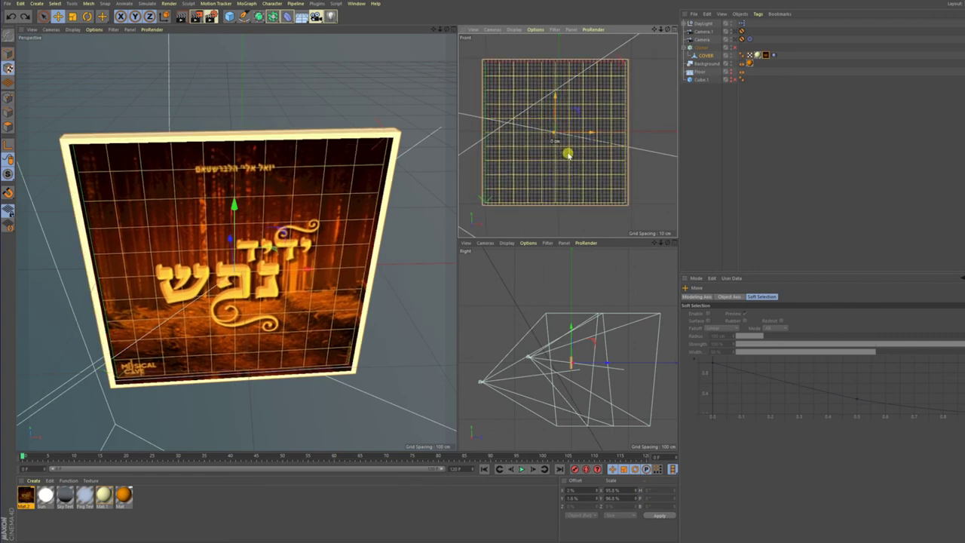
left_click_drag(567, 153, 568, 153)
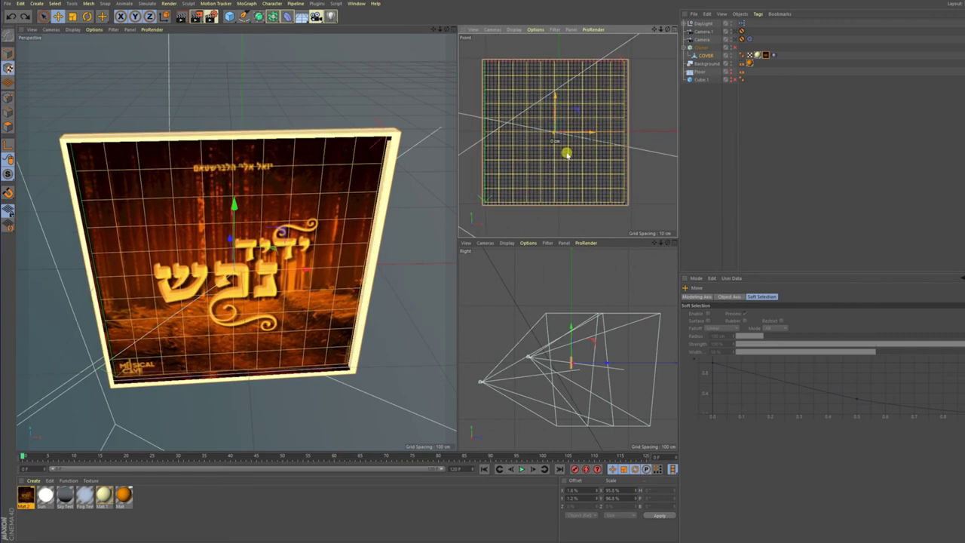
Scale the cover texture down to about 90.4% by 94.6% to fit the border
key("t")
mouse_move(614, 75)
left_mouse_down()
mouse_move(603, 78)
mouse_move(605, 69)
left_mouse_up()
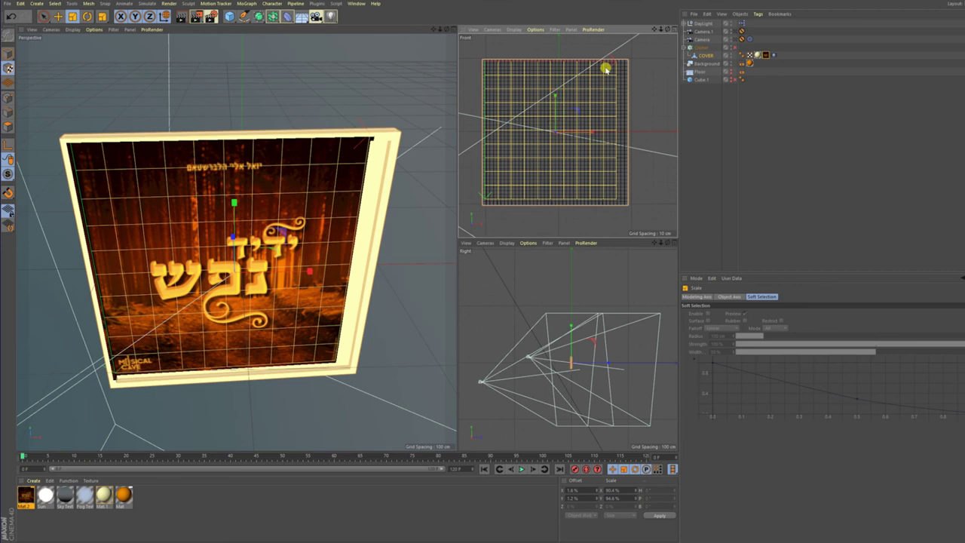
left_click(766, 55)
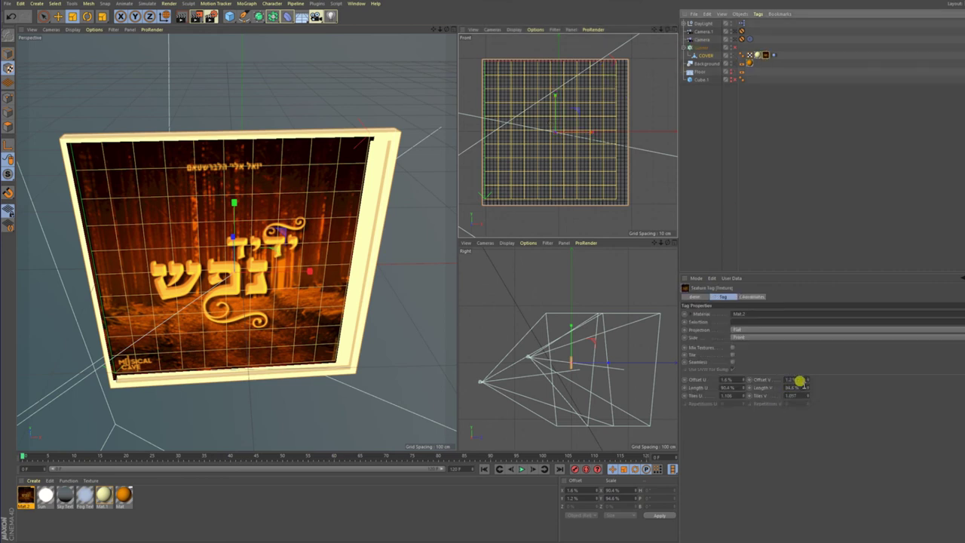
Set the texture tag's Length U and Length V both to 94%
left_click(790, 386)
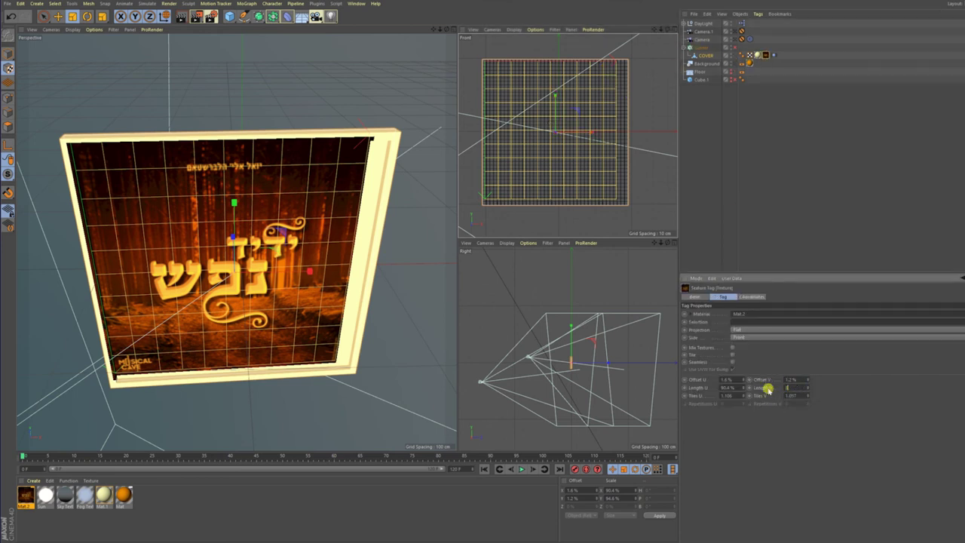
type("94")
key("Tab")
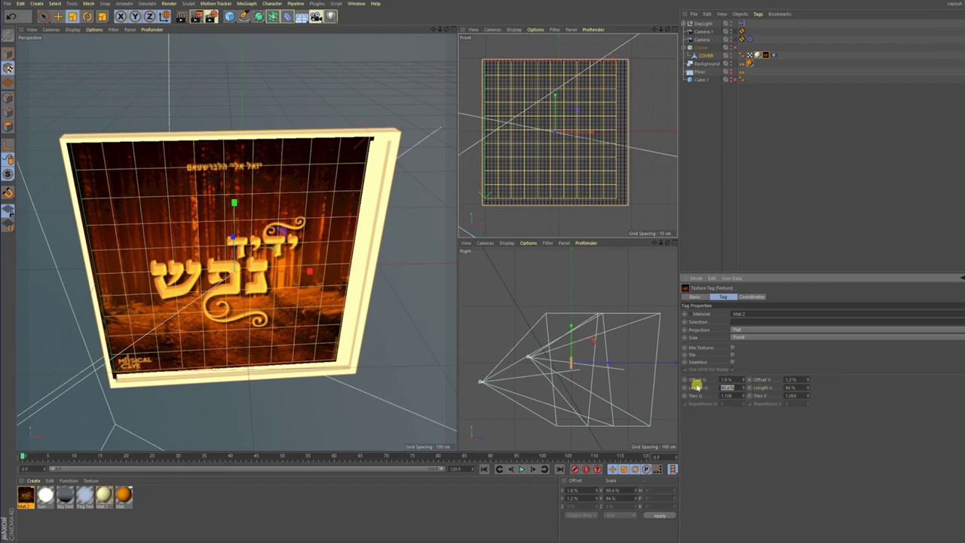
type("94")
key("Tab")
Move the texture in the Front view to an offset of about 3% U and 2.8% V
left_click(58, 16)
mouse_move(555, 97)
left_mouse_down()
mouse_move(564, 107)
mouse_move(554, 102)
left_mouse_up()
scroll(556, 94, "up", 3)
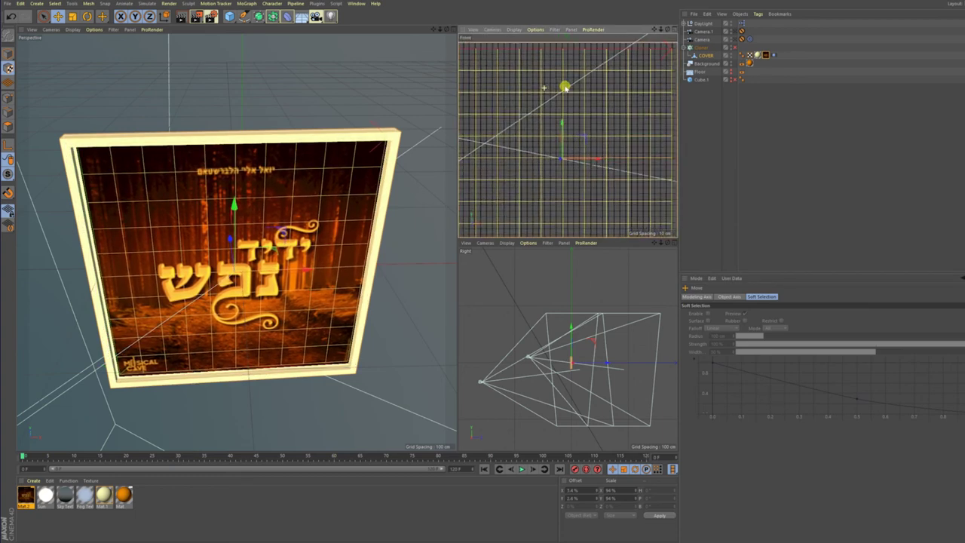
middle_click_drag(555, 90, 603, 117, "alt")
scroll(573, 98, "up", 2)
mouse_move(543, 81)
middle_mouse_down("alt")
mouse_move(571, 121)
mouse_move(581, 93)
middle_mouse_up("alt")
left_click_drag(586, 96, 585, 97)
middle_click_drag(585, 96, 598, 140, "alt")
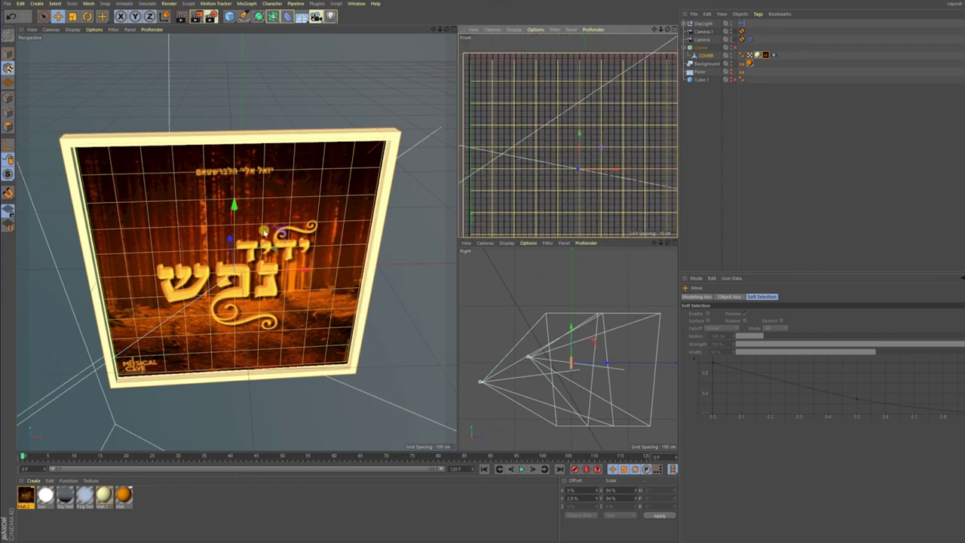
mouse_move(205, 215)
left_mouse_down("alt")
mouse_move(442, 233)
mouse_move(362, 248)
mouse_move(226, 233)
mouse_move(80, 237)
mouse_move(33, 215)
mouse_move(101, 237)
mouse_move(198, 226)
left_mouse_up("alt")
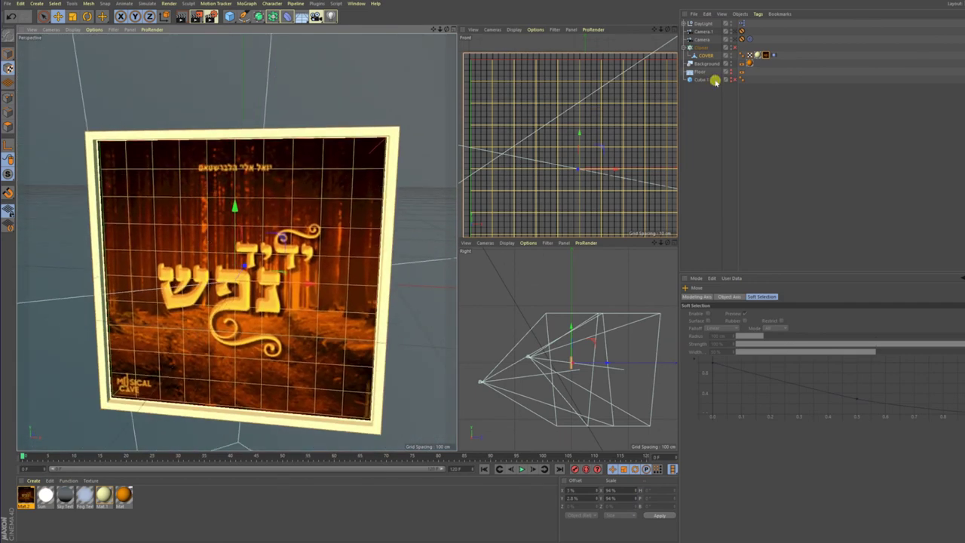
left_click(765, 55)
left_click(763, 336)
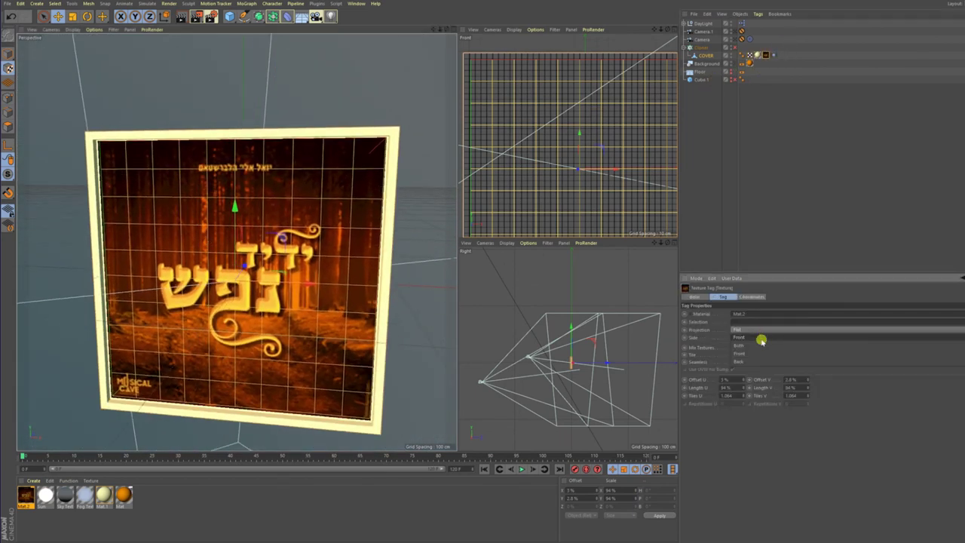
left_click(762, 344)
left_click(761, 337)
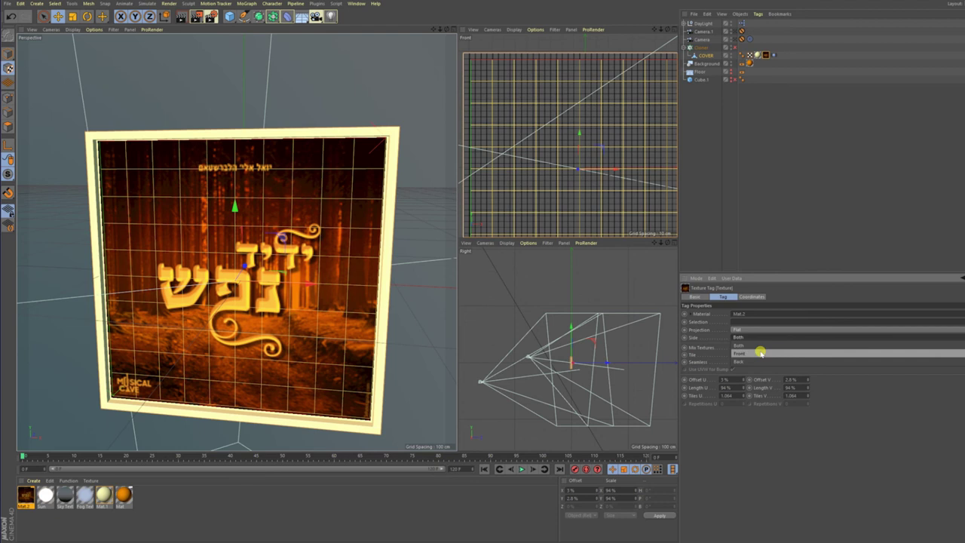
left_click(760, 360)
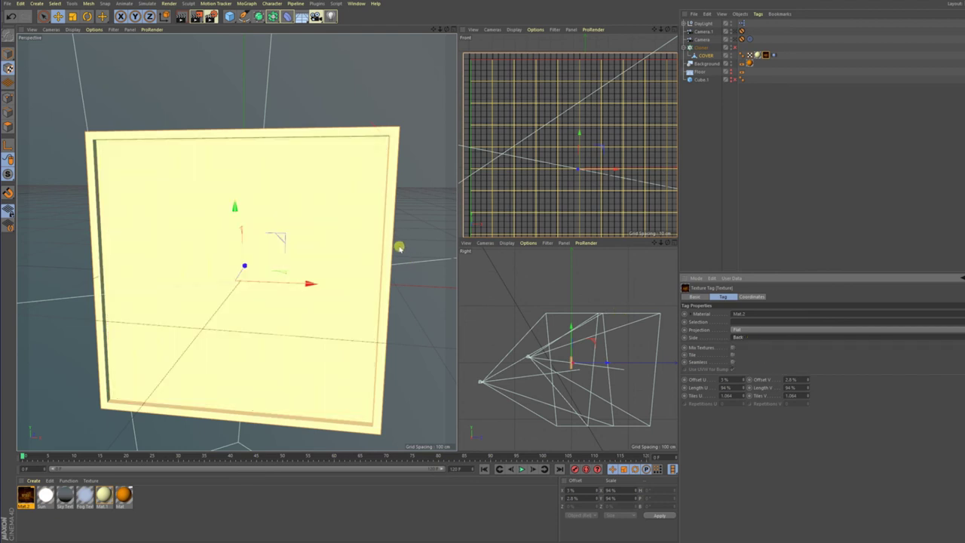
key("ctrl+r")
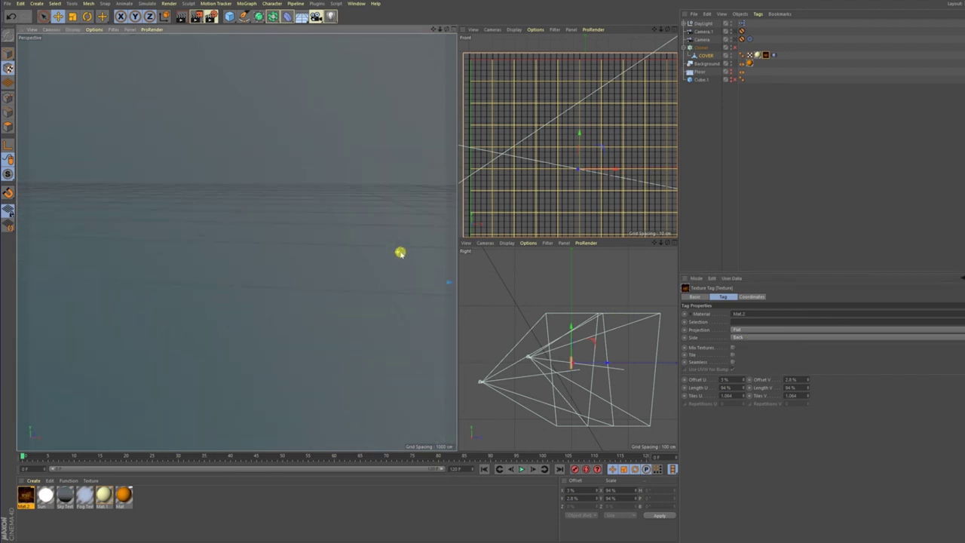
left_click(401, 250)
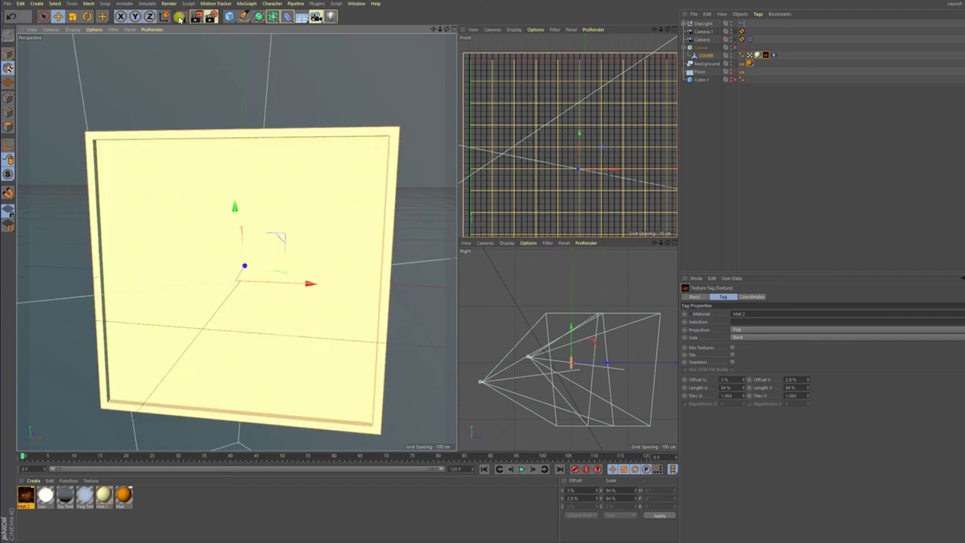
mouse_move(311, 241)
left_mouse_down("alt")
mouse_move(258, 304)
mouse_move(297, 282)
left_mouse_up("alt")
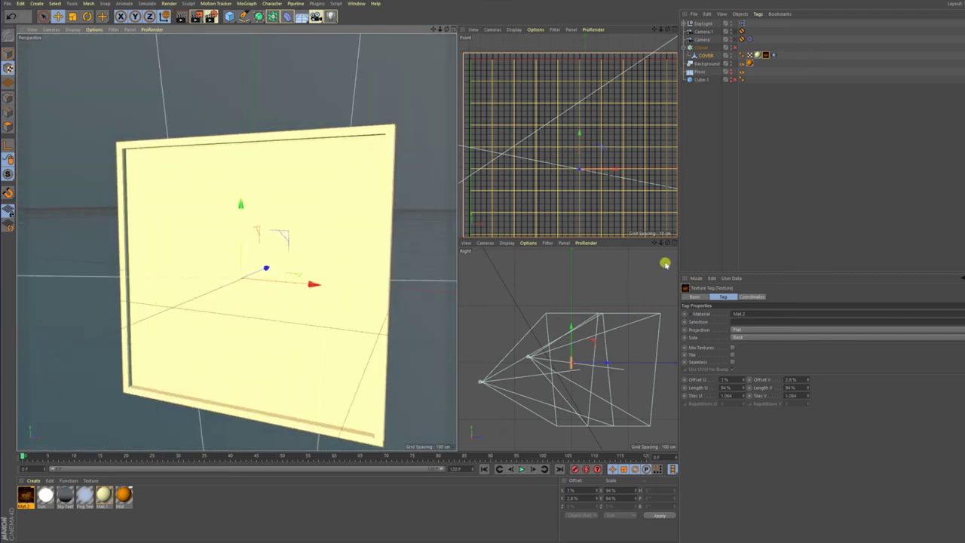
left_click(767, 338)
left_click(756, 349)
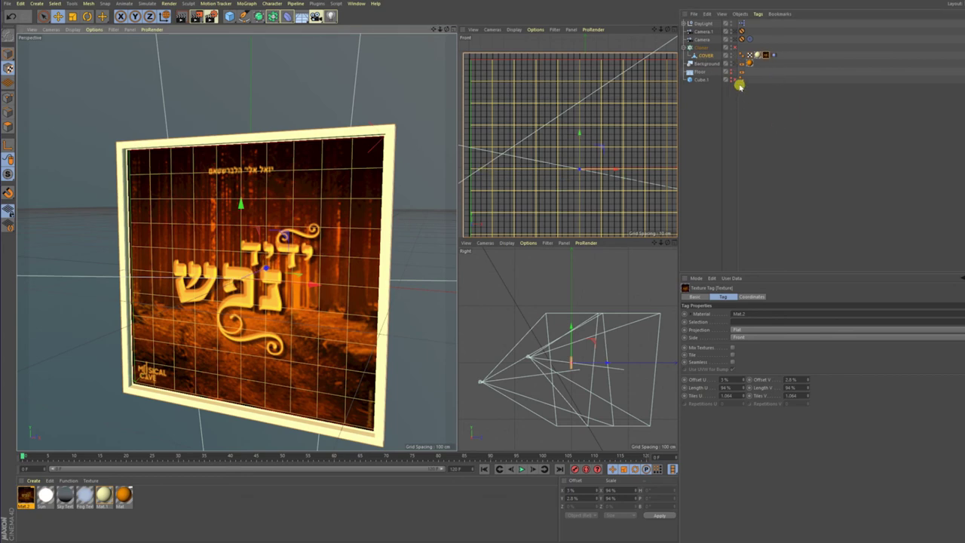
mouse_move(243, 204)
left_mouse_down()
mouse_move(333, 282)
mouse_move(274, 265)
left_mouse_up()
left_click(735, 33)
Enable the Cloner and save the project with assets as 'export' in F:\Yedid nafesh render
left_click(733, 48)
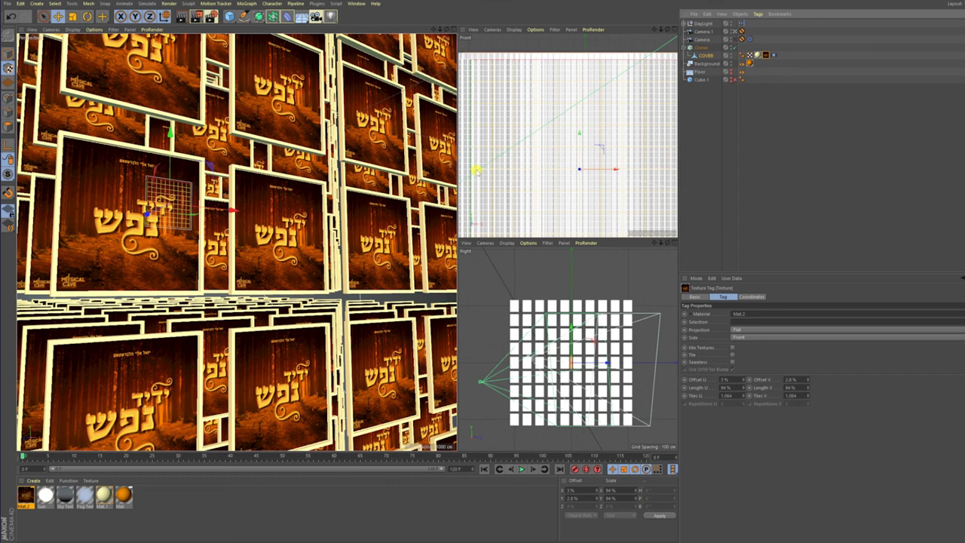
left_click(9, 4)
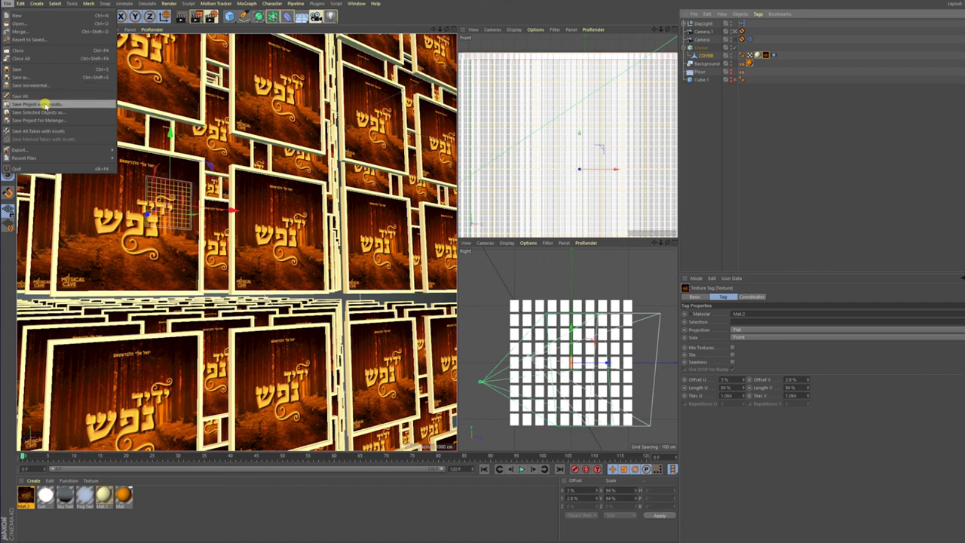
left_click(45, 104)
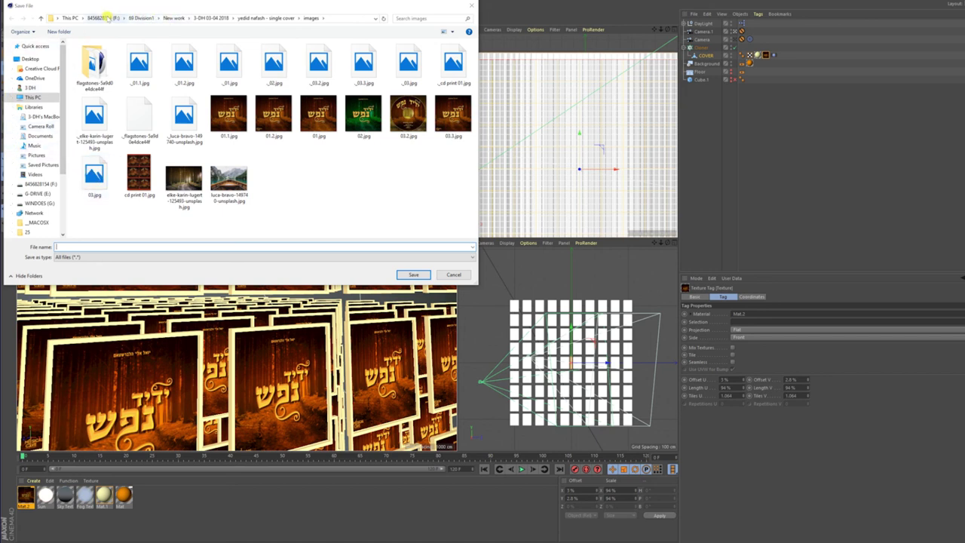
left_click(102, 17)
double_click(148, 186)
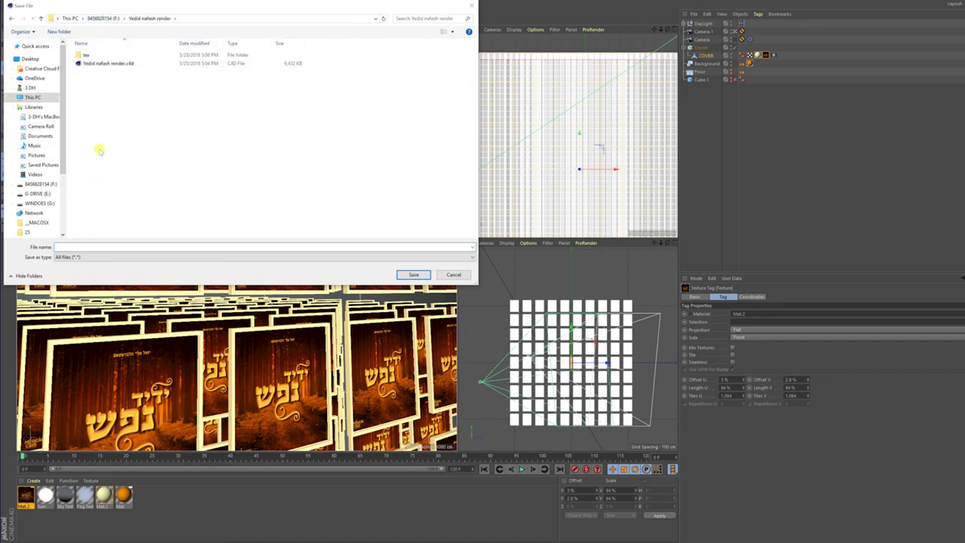
left_click(75, 246)
key("Return")
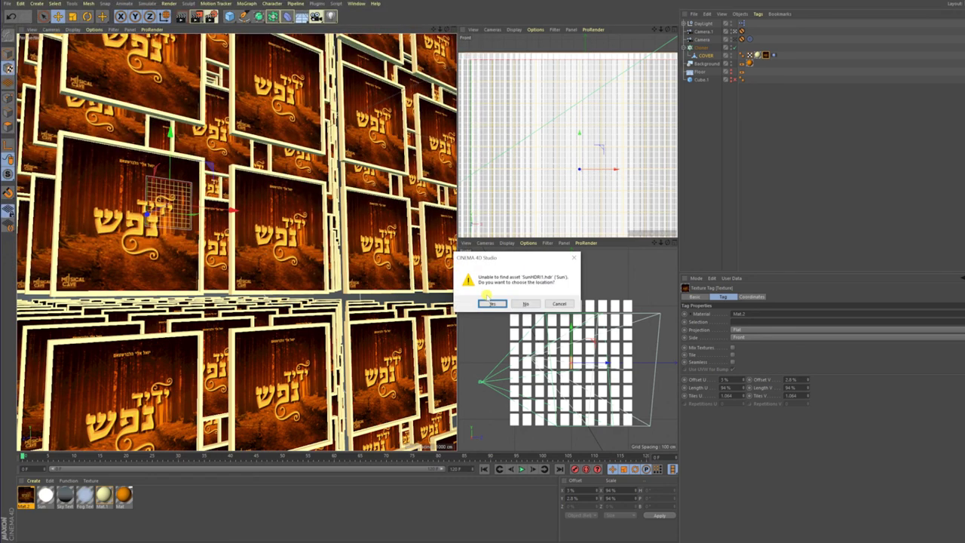
Agree to locate the missing asset and browse C:\Program Files\MAXON\Cinema 4D R19\frameworks
left_click(492, 305)
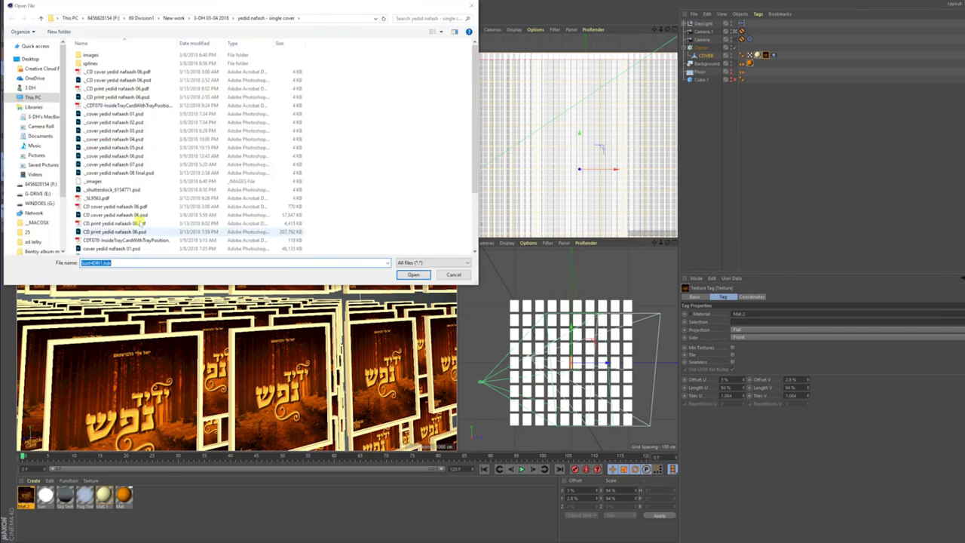
scroll(129, 202, "down", 3)
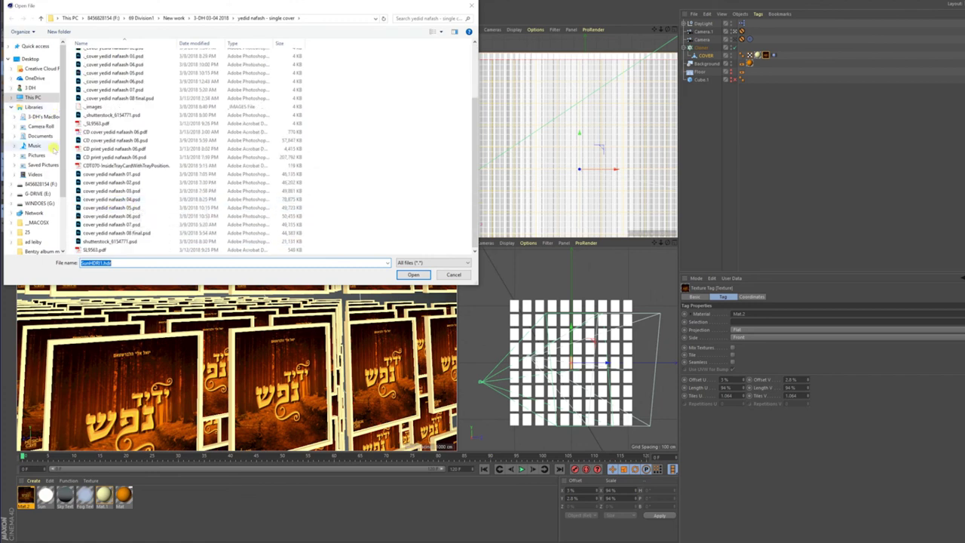
mouse_move(39, 135)
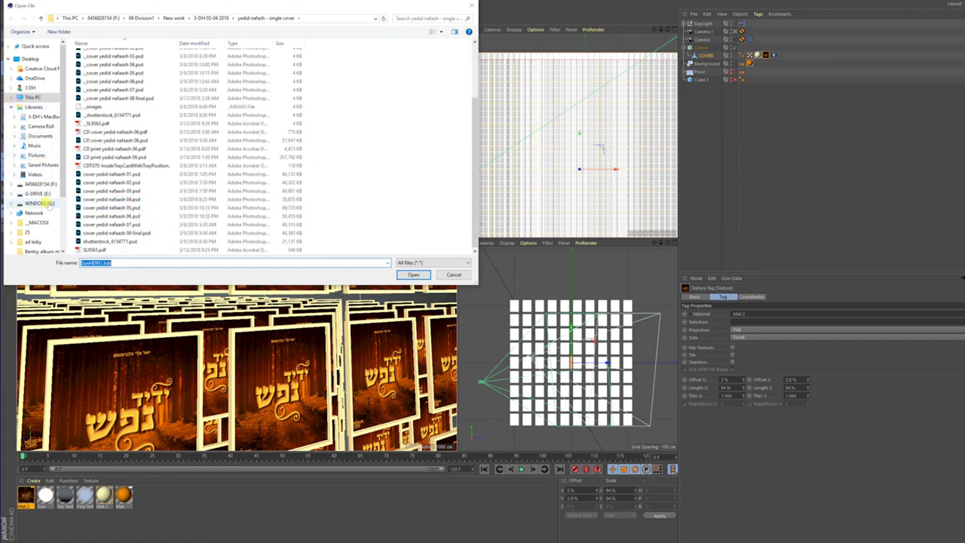
left_click(31, 97)
double_click(125, 144)
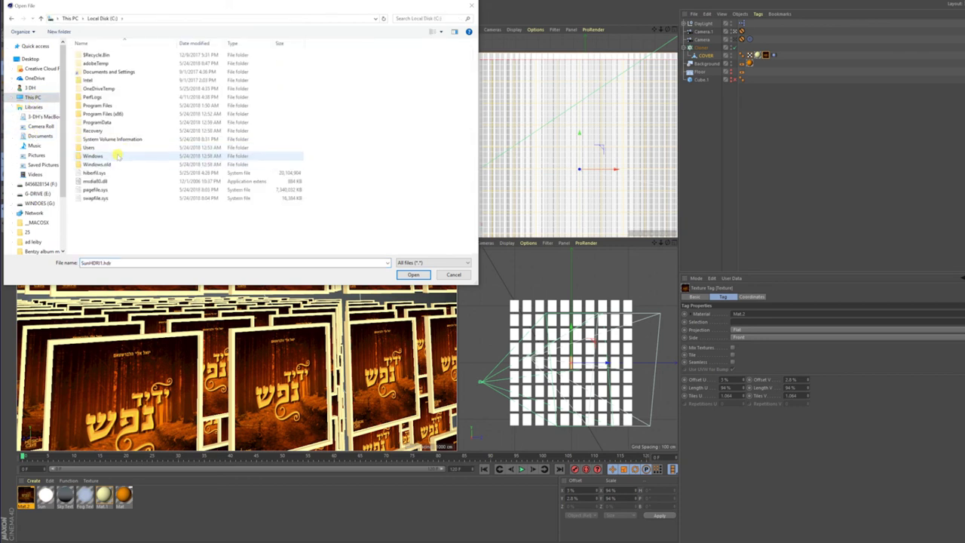
double_click(113, 106)
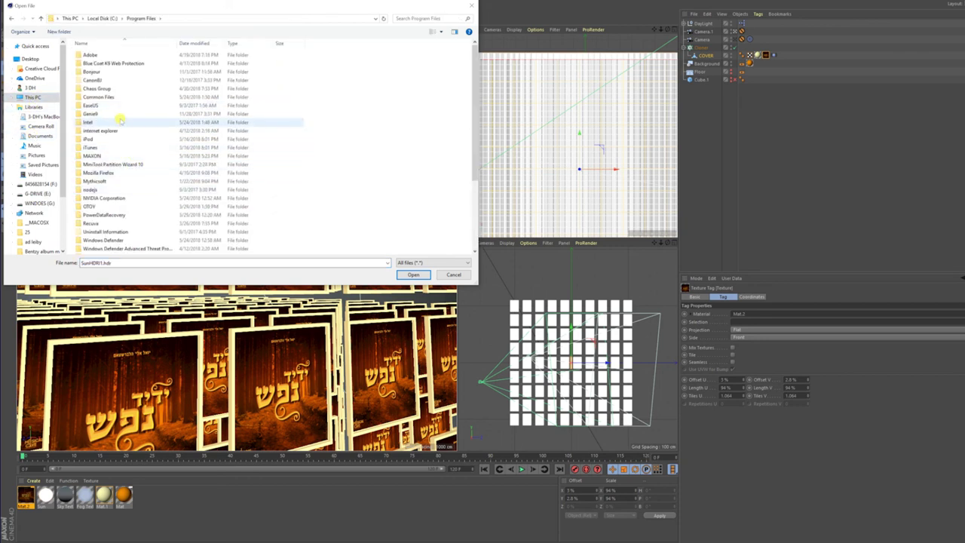
double_click(132, 155)
double_click(116, 58)
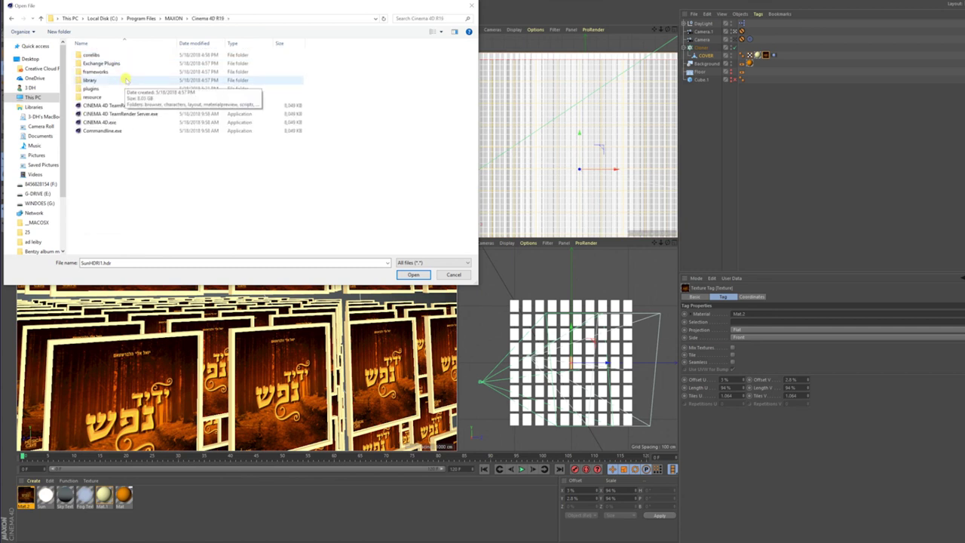
double_click(124, 72)
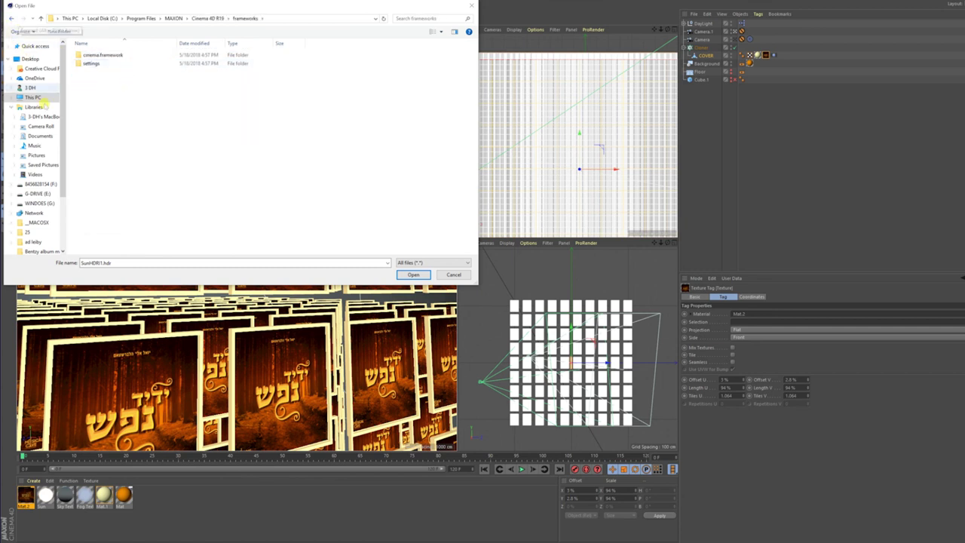
Browse to F:\lieby ad ani\tex\GSGTextures, try SunHDRI1.hdr, and dismiss the File not found error
left_click(39, 184)
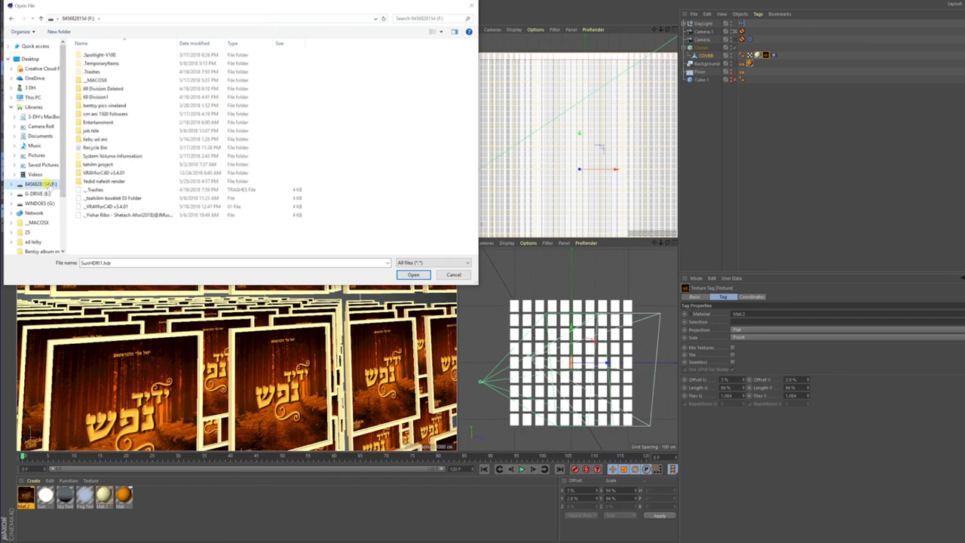
left_click(121, 164)
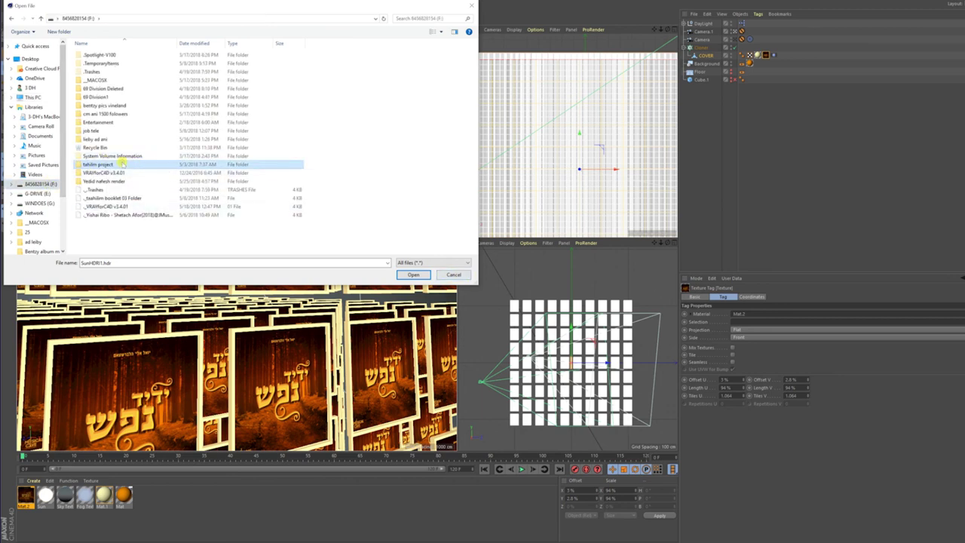
double_click(121, 139)
double_click(128, 72)
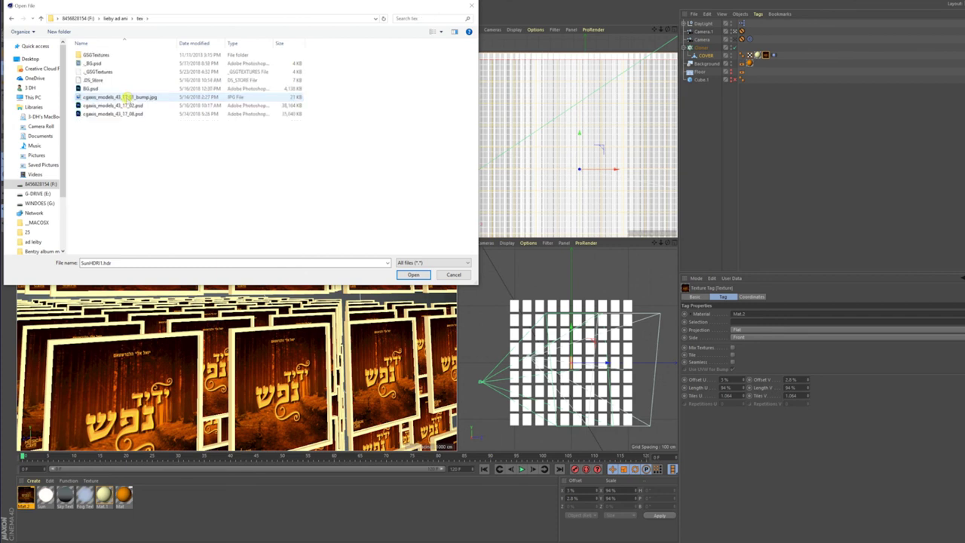
left_click(132, 55)
left_click(399, 274)
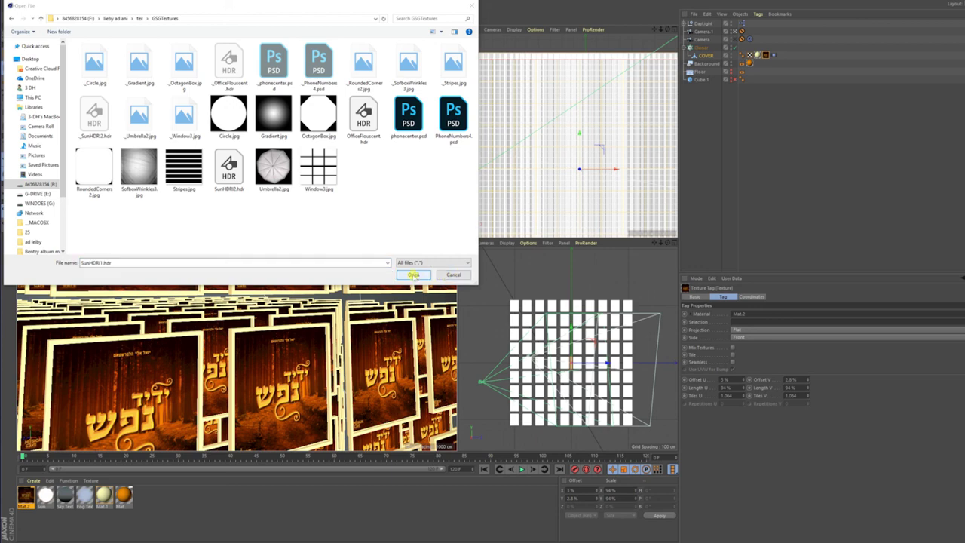
left_click(413, 274)
left_click(562, 278)
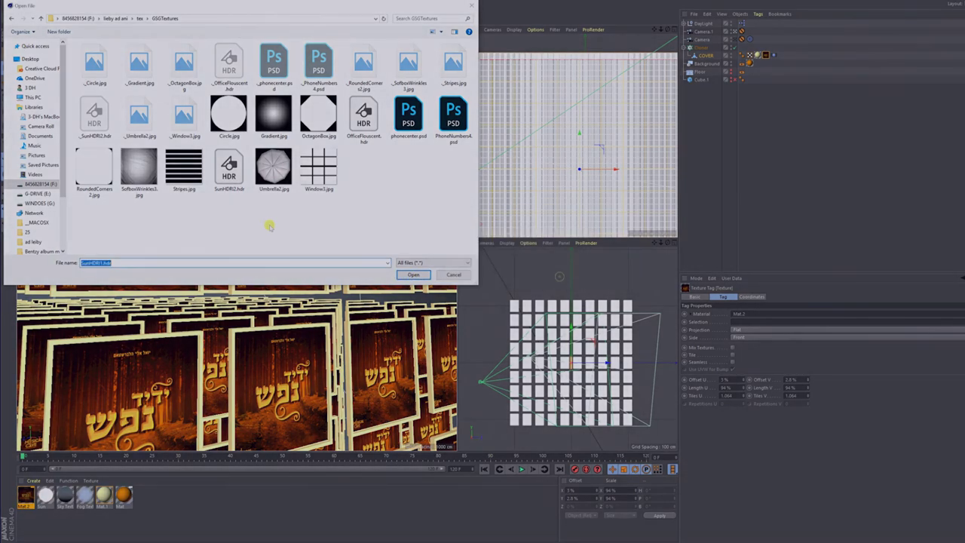